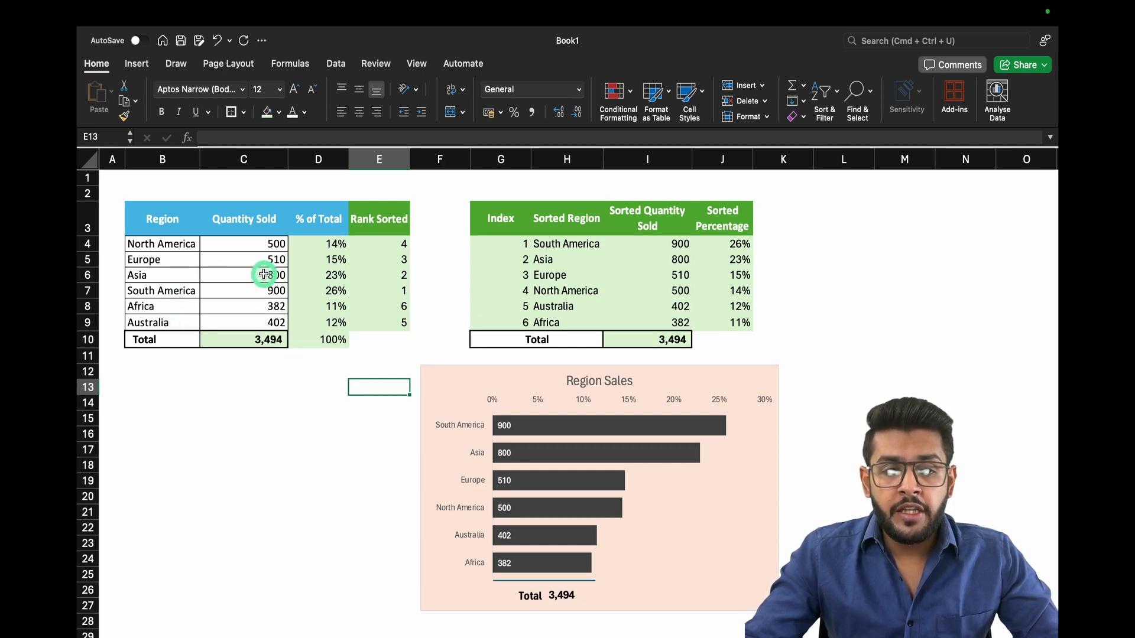
- Set Asia's quantity sold to 1000 and check its percentage of total and its bar in the Region Sales chart
{"action": "left_click", "coordinate": [264, 274]}
{"action": "type", "text": "100"}
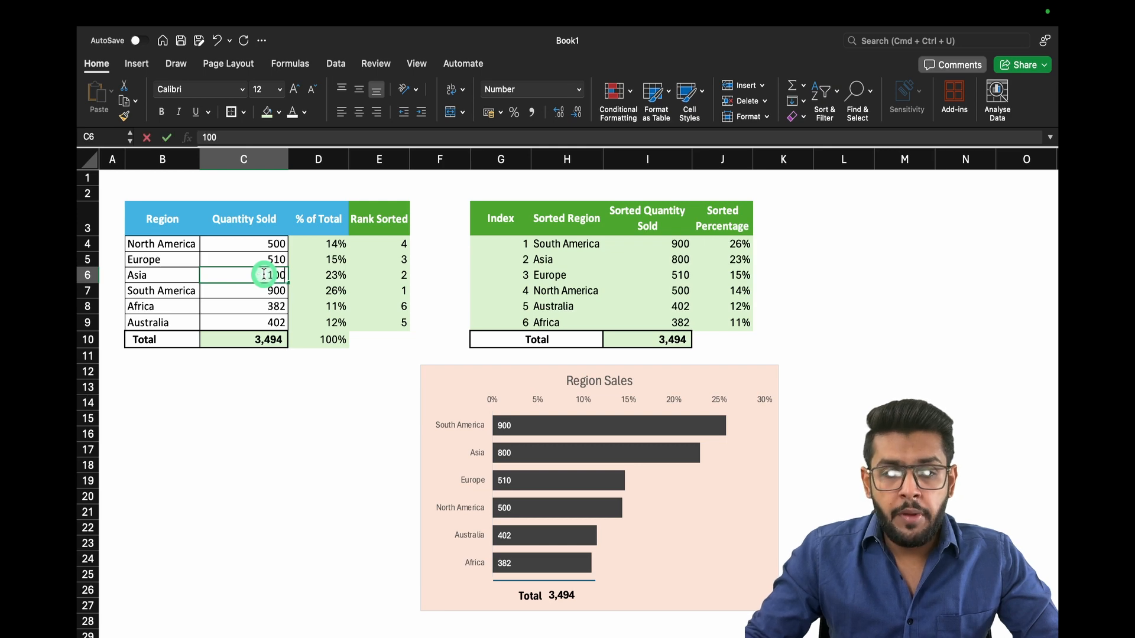
{"action": "type", "text": "0"}
{"action": "key", "text": "Return"}
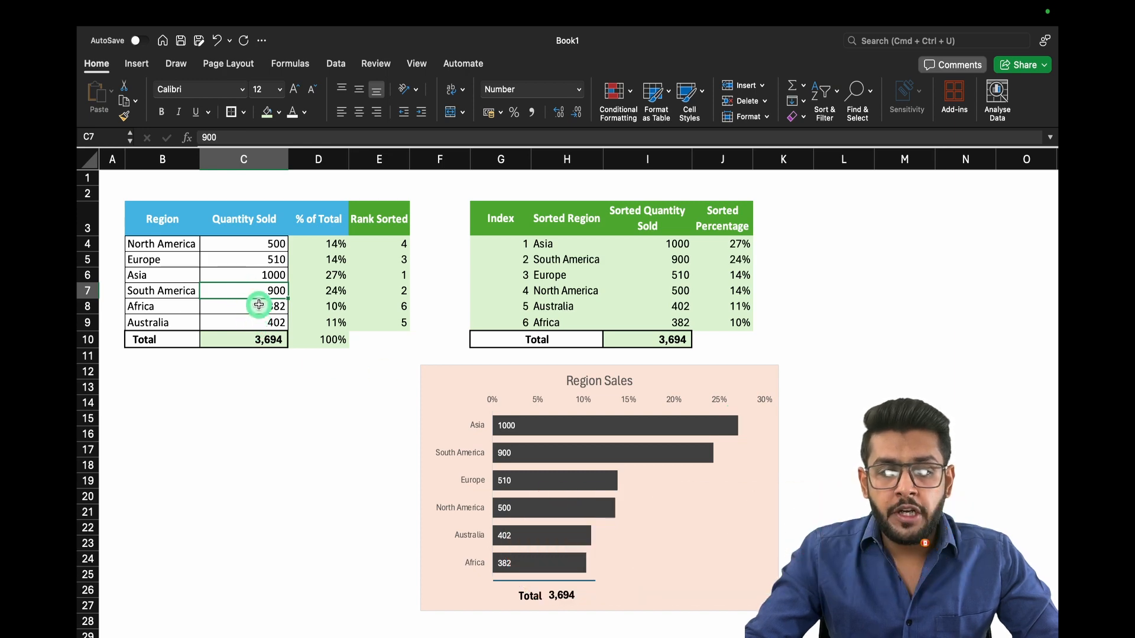
{"action": "left_click", "coordinate": [331, 276]}
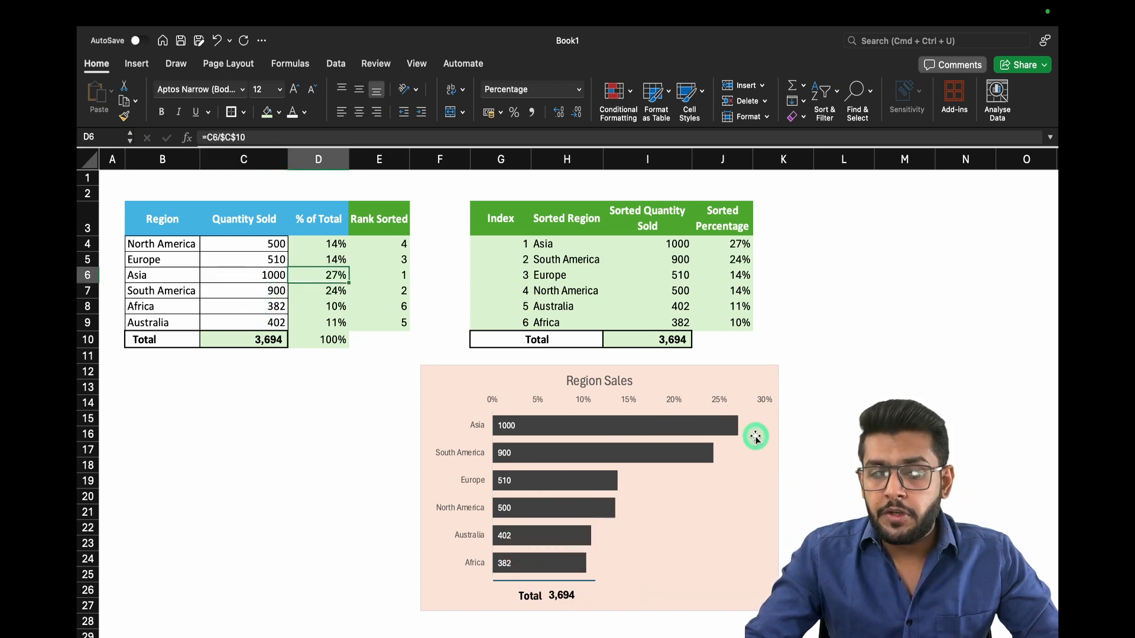
{"action": "mouse_move", "coordinate": [744, 420]}
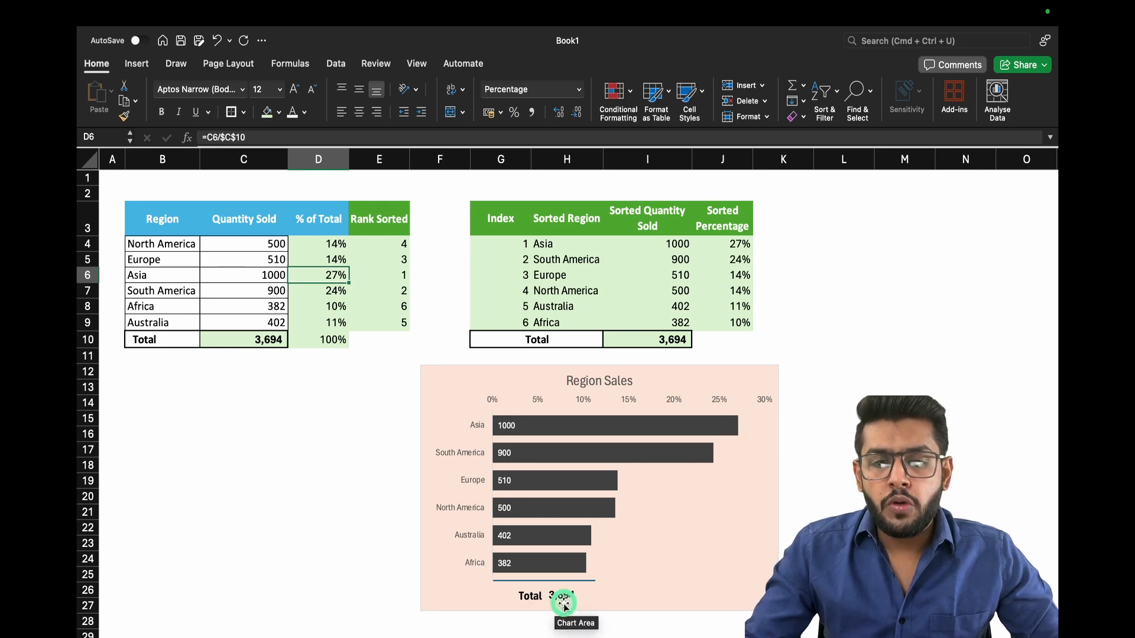
{"action": "mouse_move", "coordinate": [537, 467]}
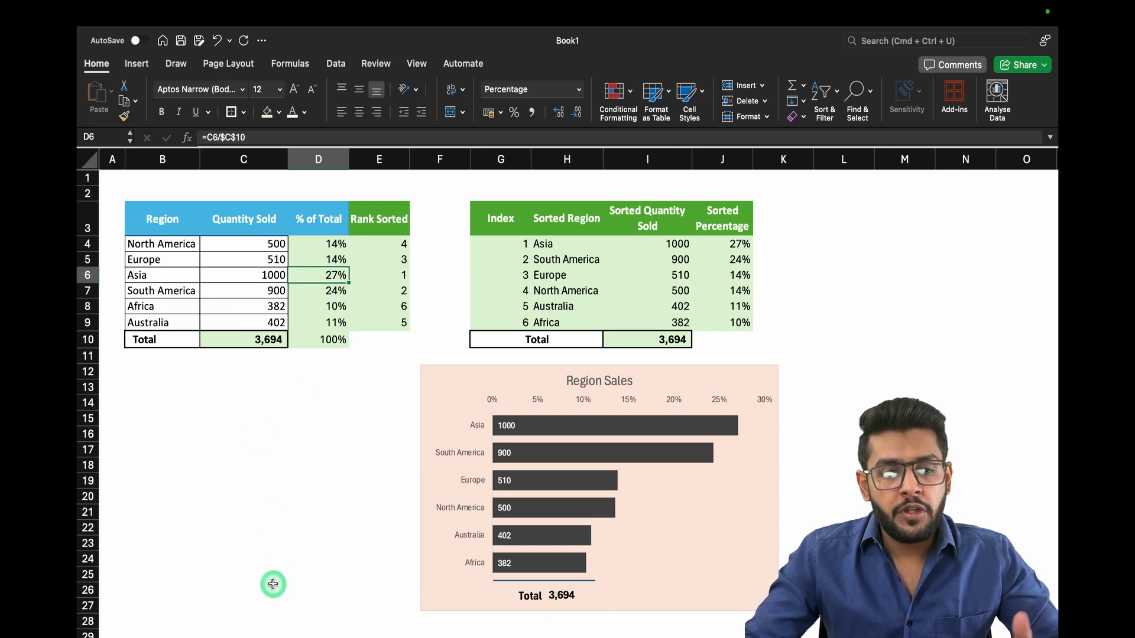
- Copy the Region and Quantity Sold data in B3:C9, leaving out the total row
{"action": "left_click", "coordinate": [157, 213]}
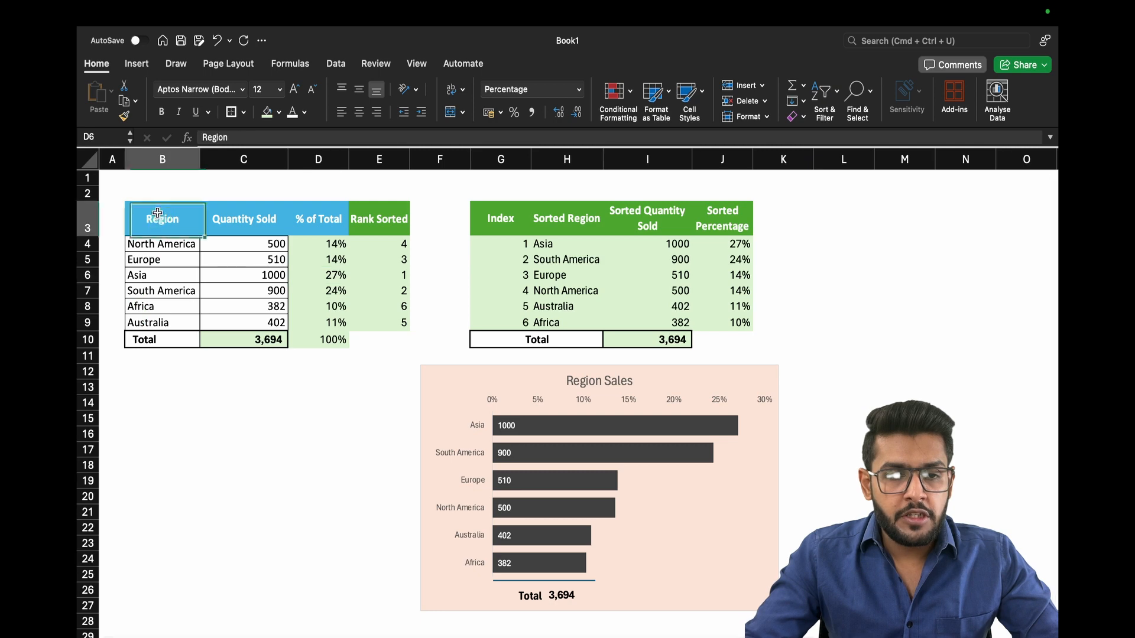
{"action": "left_click_drag", "start_coordinate": [157, 213], "coordinate": [255, 321]}
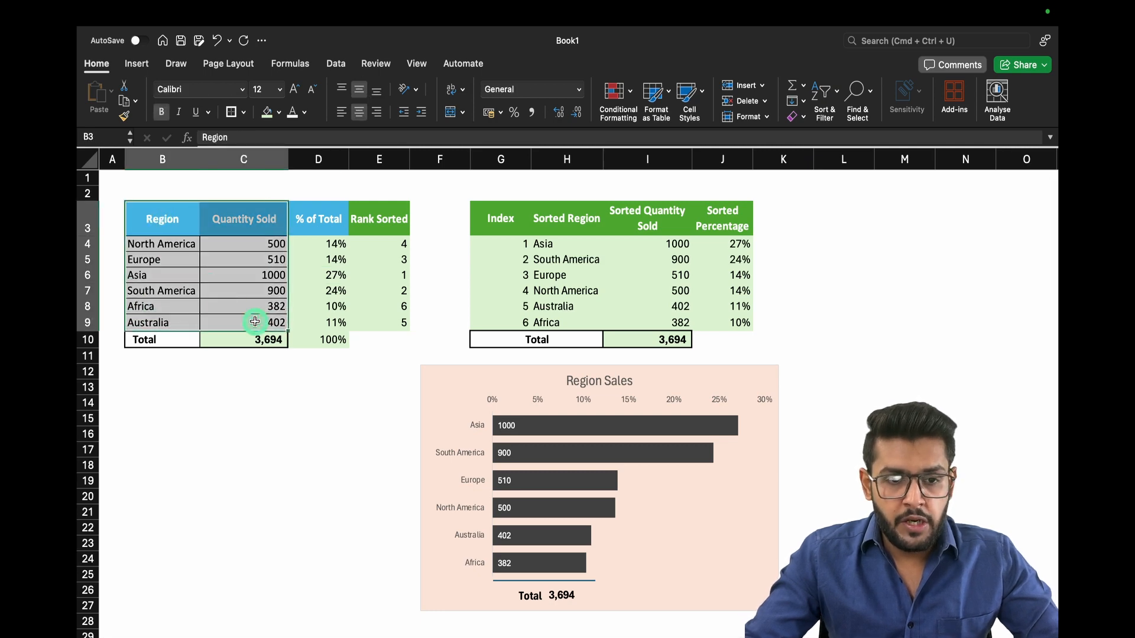
{"action": "key", "text": "super+c"}
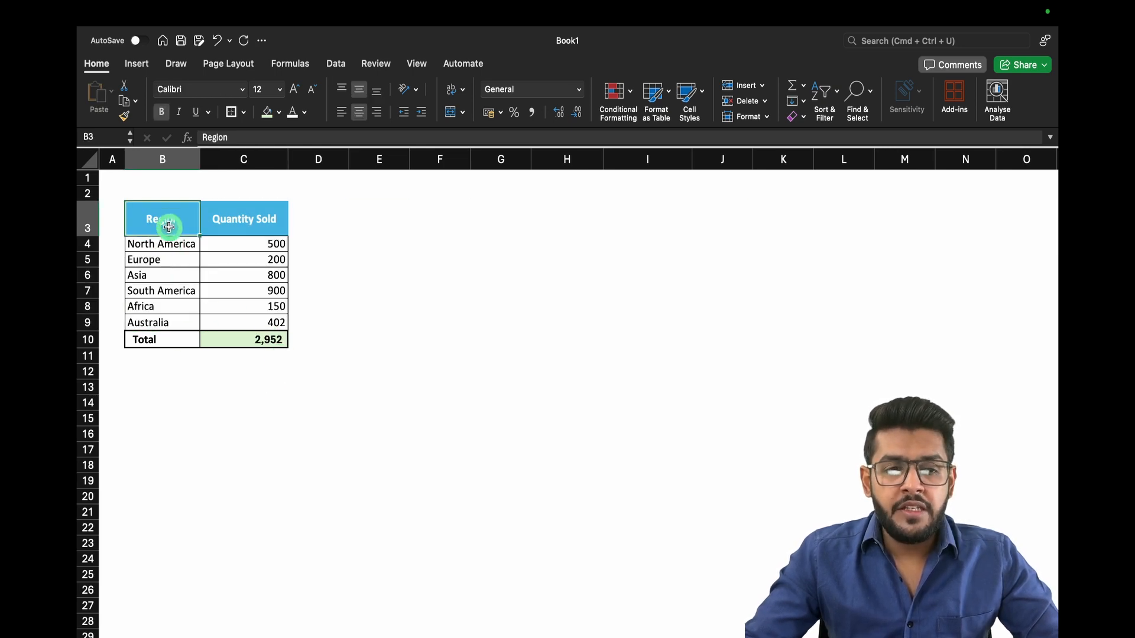
- Insert a pie chart of the Region and Quantity Sold data in B3:C9, then move it closer to the table and enlarge it
{"action": "left_click_drag", "start_coordinate": [171, 220], "coordinate": [253, 321]}
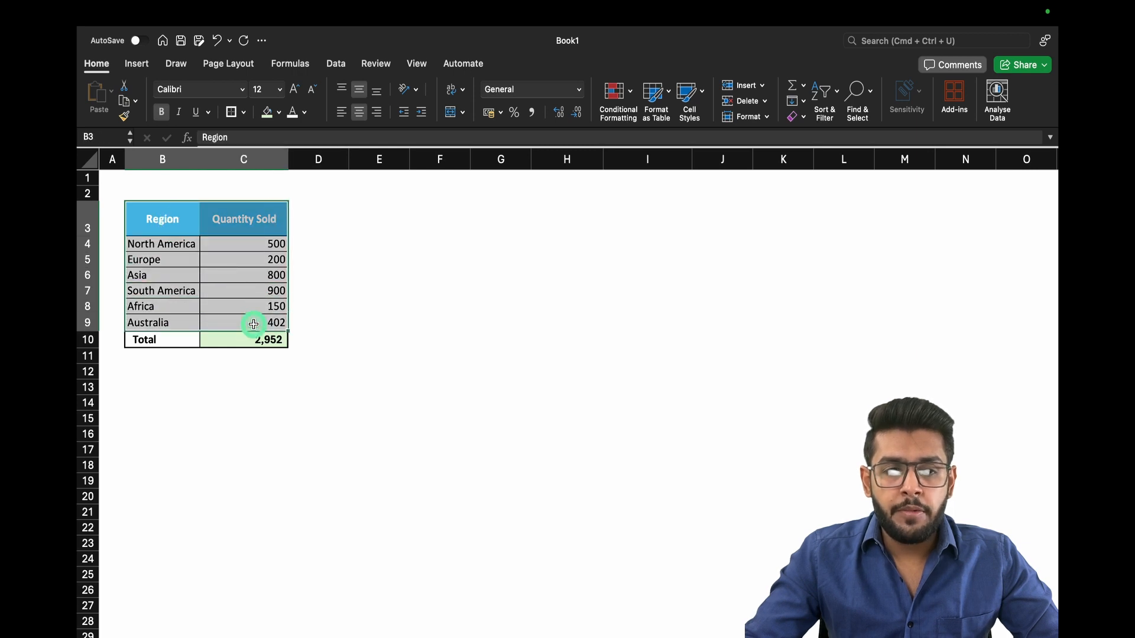
{"action": "left_click", "coordinate": [137, 64]}
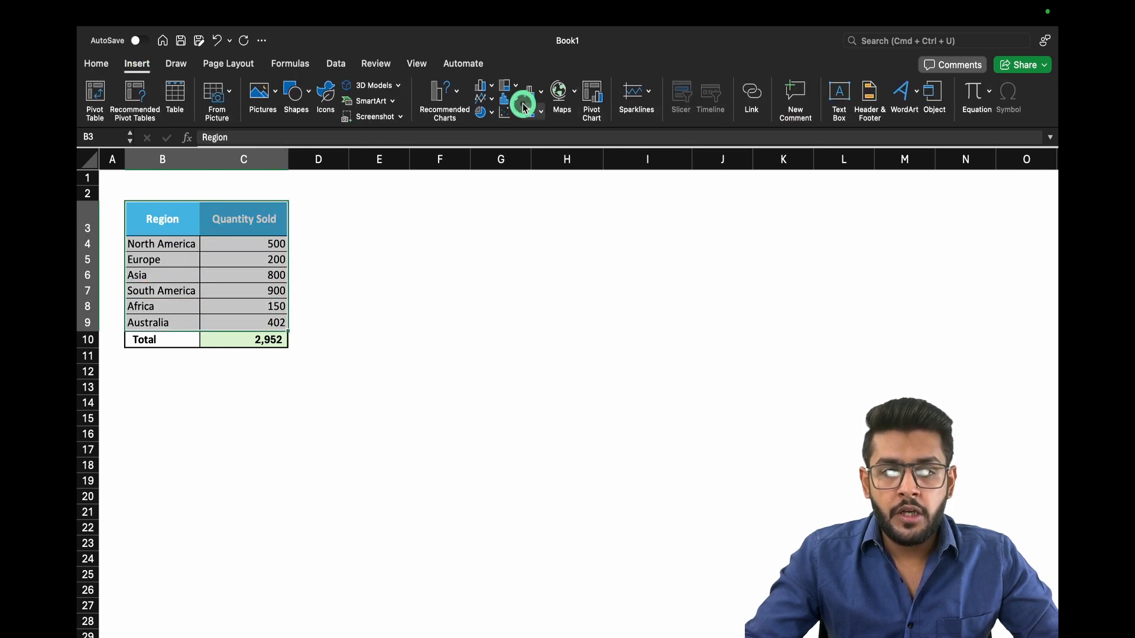
{"action": "left_click", "coordinate": [490, 111]}
{"action": "left_click", "coordinate": [503, 180]}
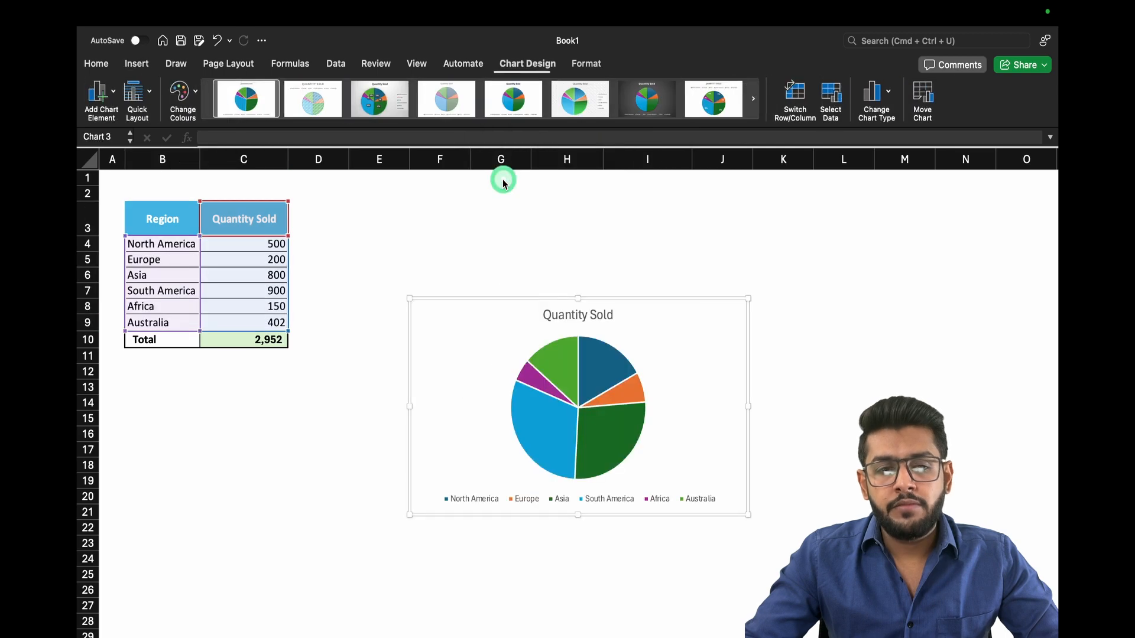
{"action": "left_click_drag", "start_coordinate": [492, 330], "coordinate": [450, 254]}
{"action": "left_click_drag", "start_coordinate": [706, 439], "coordinate": [725, 484]}
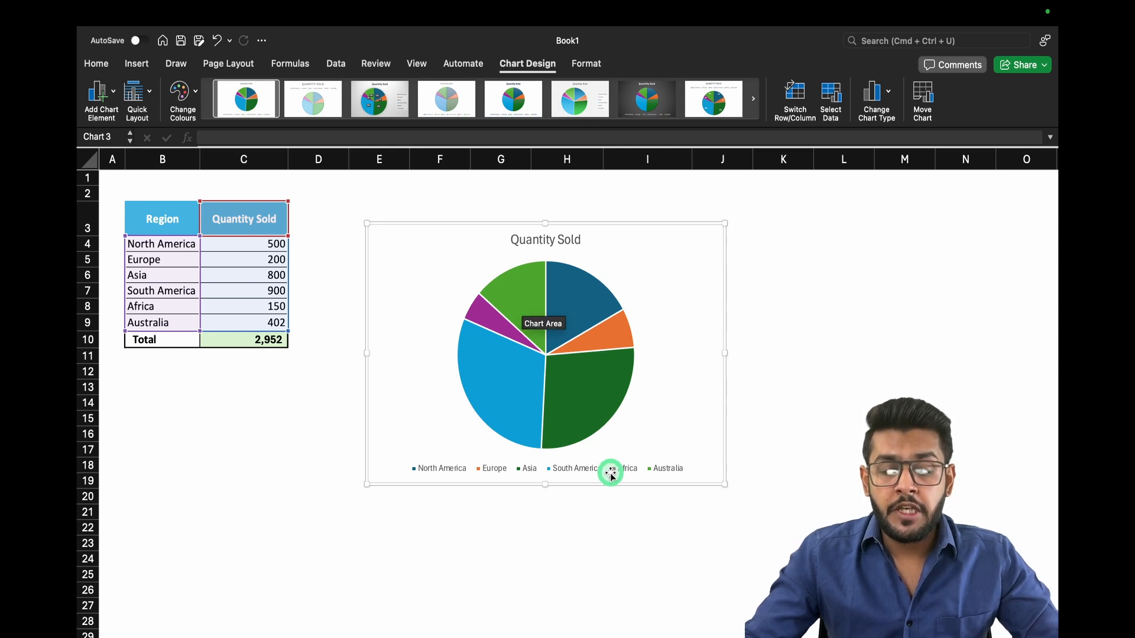
- Add data labels to the pie slices and include the category name along with the value
{"action": "mouse_move", "coordinate": [557, 398]}
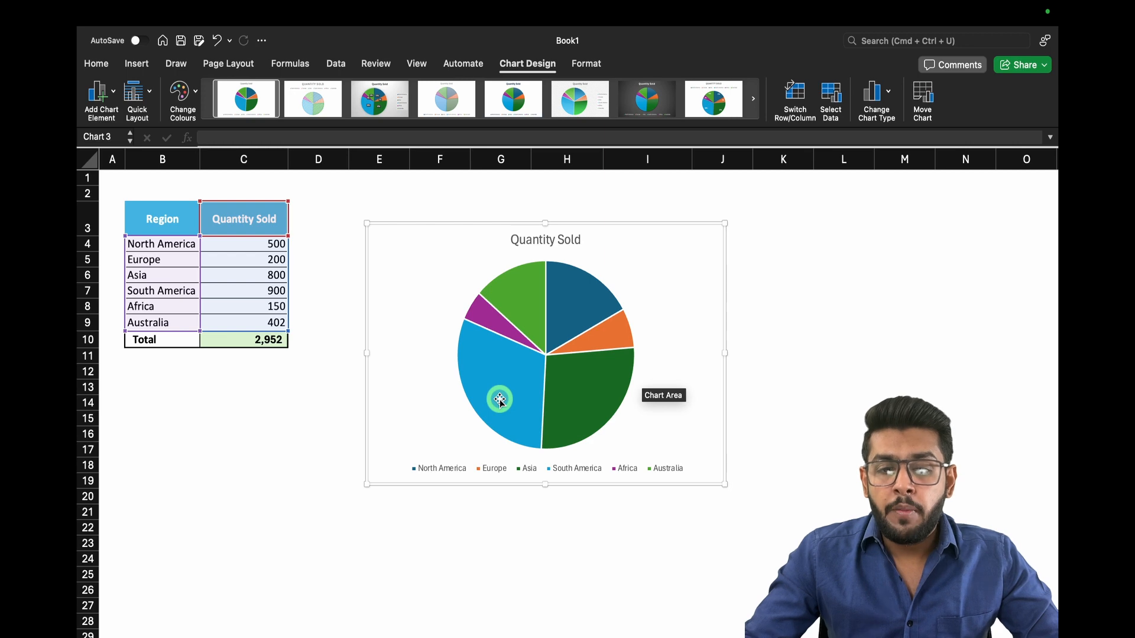
{"action": "mouse_move", "coordinate": [500, 401]}
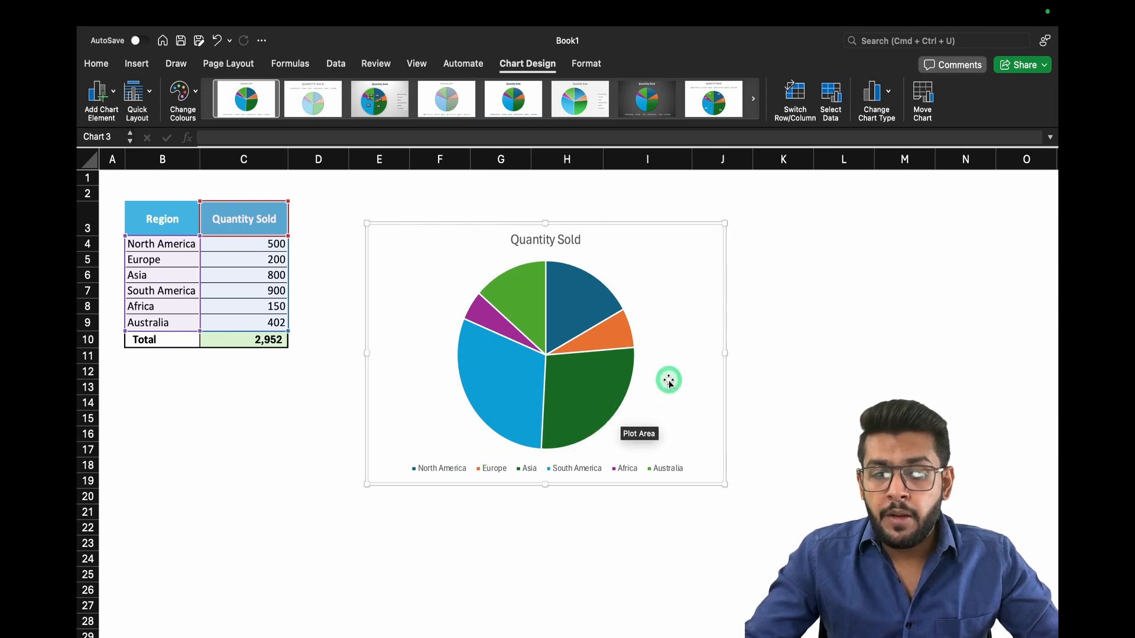
{"action": "mouse_move", "coordinate": [605, 442]}
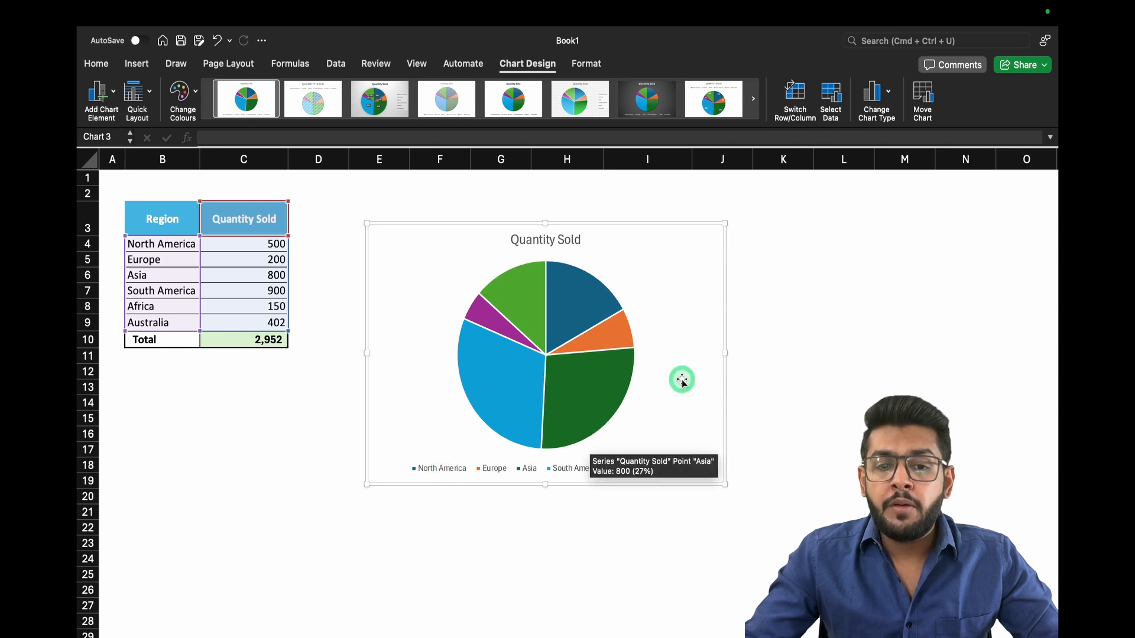
{"action": "mouse_move", "coordinate": [565, 300]}
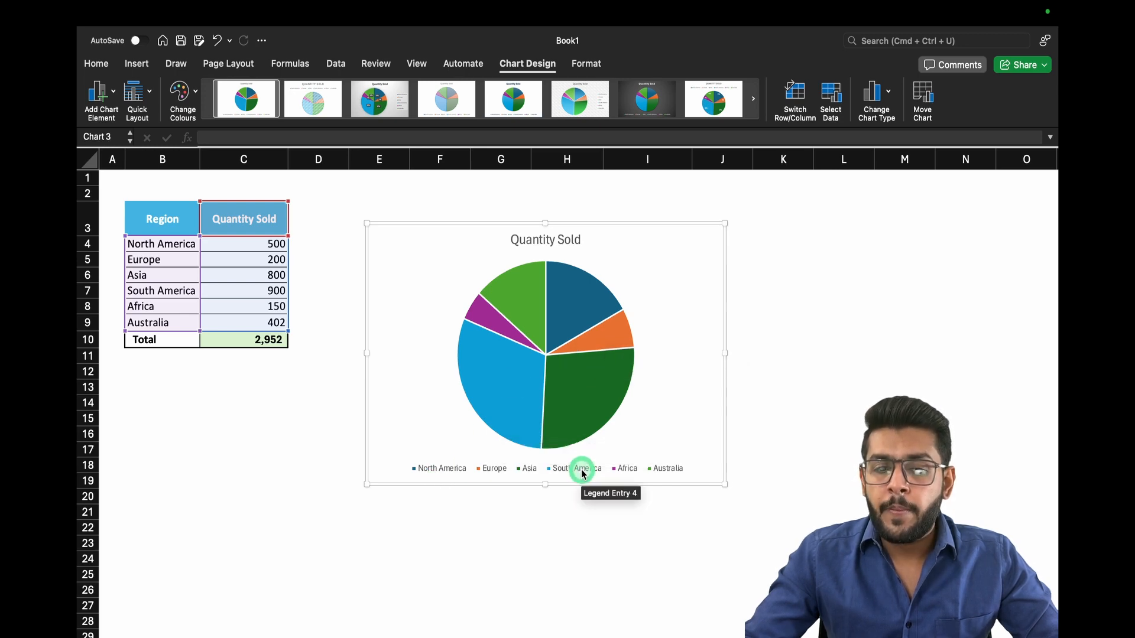
{"action": "right_click", "coordinate": [578, 388]}
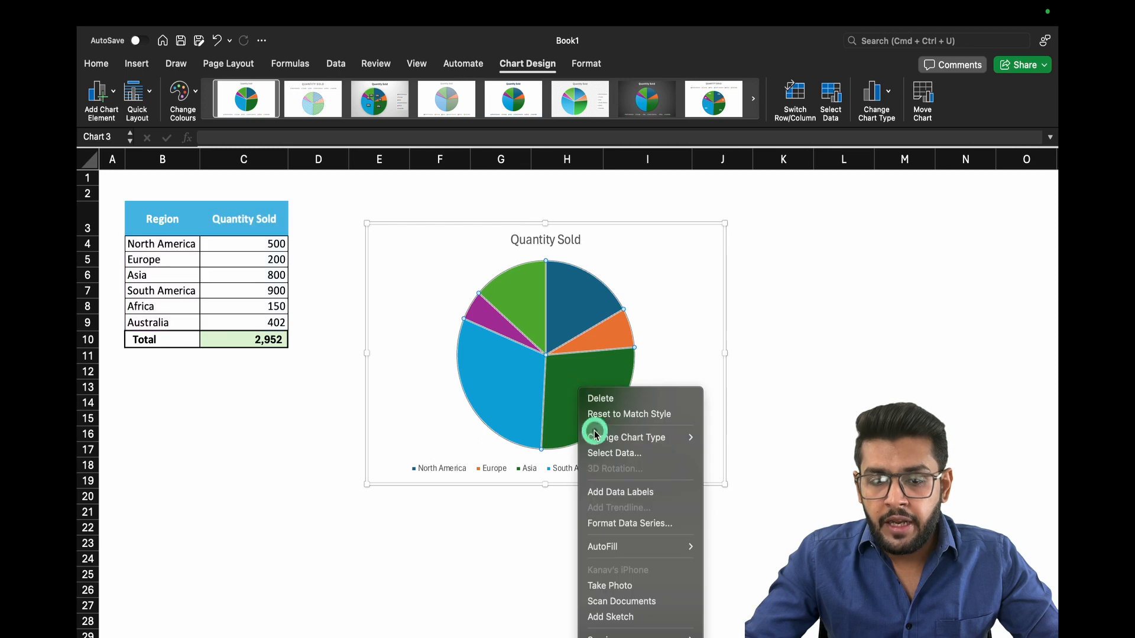
{"action": "left_click", "coordinate": [622, 493]}
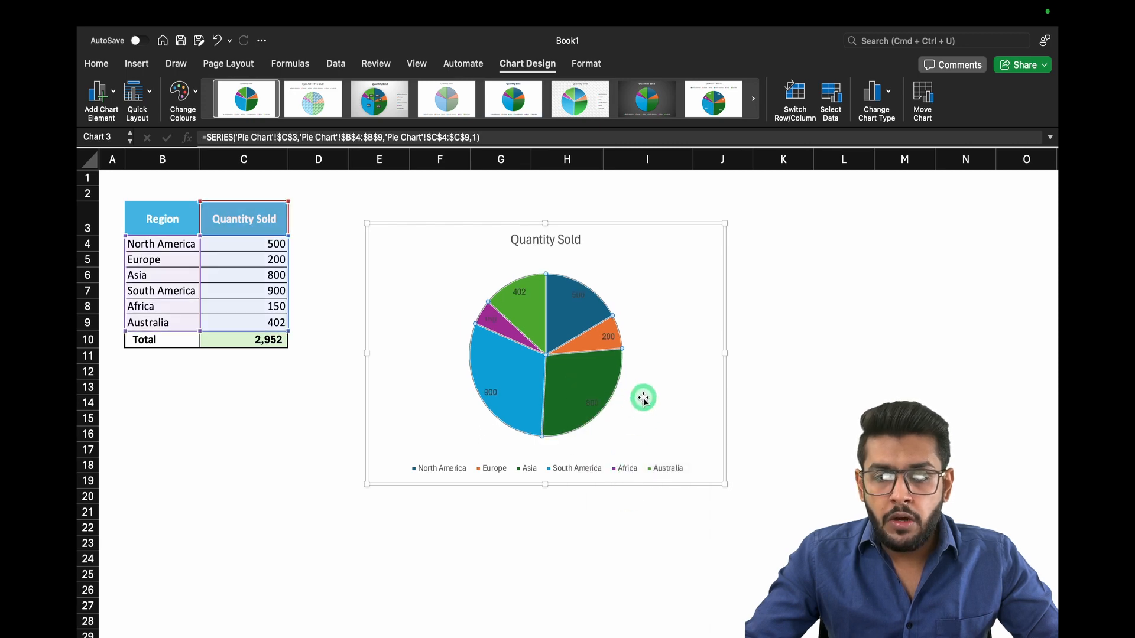
{"action": "left_click", "coordinate": [590, 404]}
{"action": "right_click", "coordinate": [590, 404]}
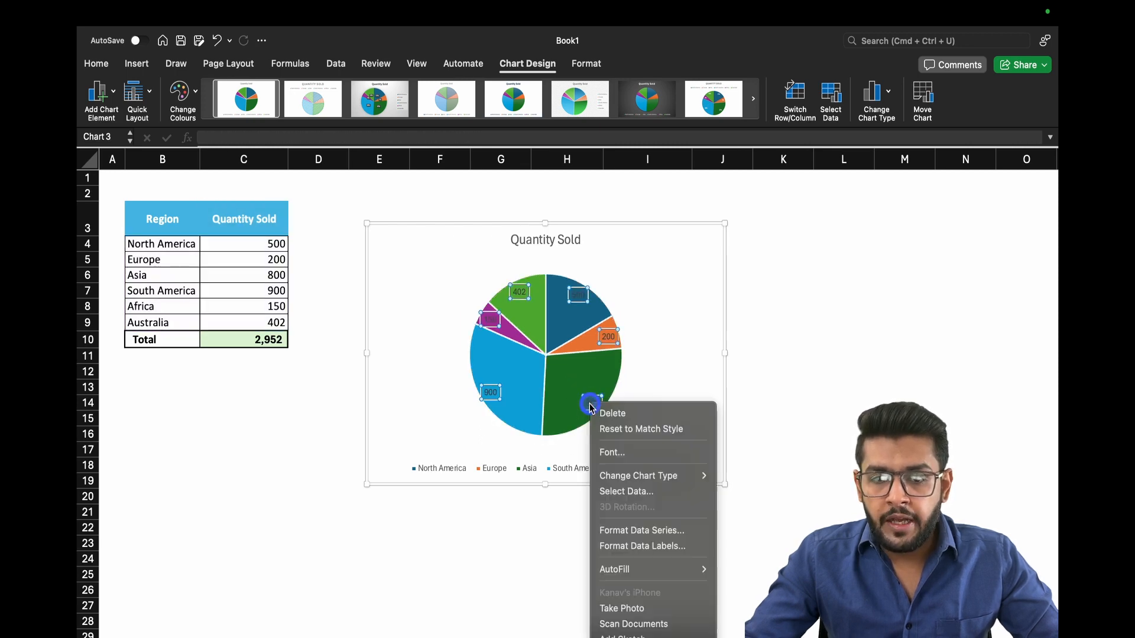
{"action": "left_click", "coordinate": [645, 547]}
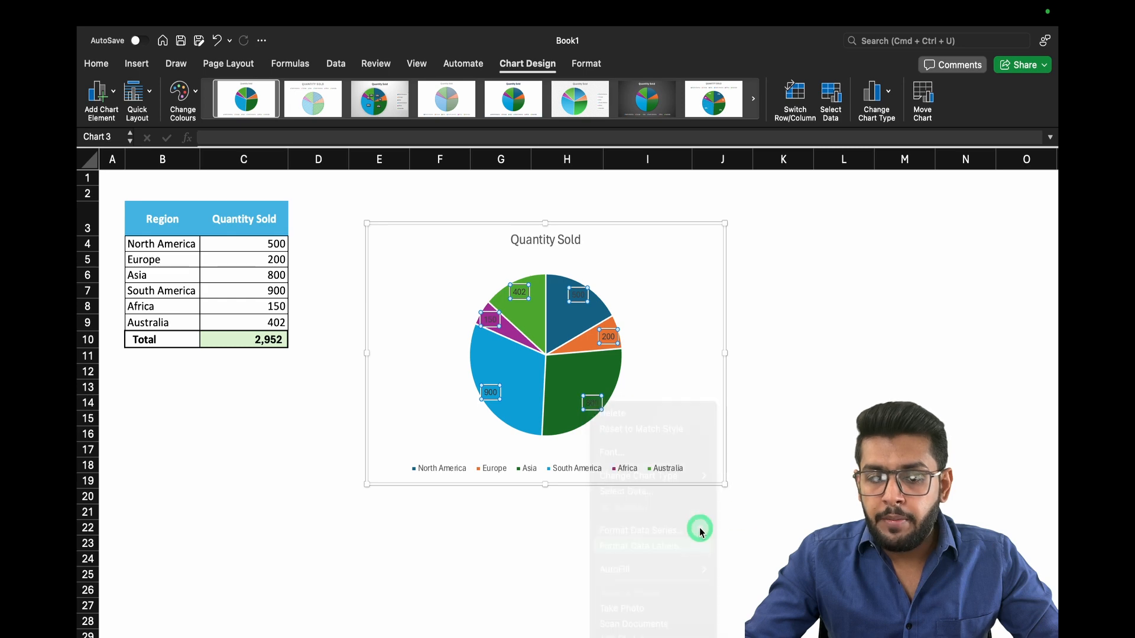
{"action": "left_click", "coordinate": [876, 332]}
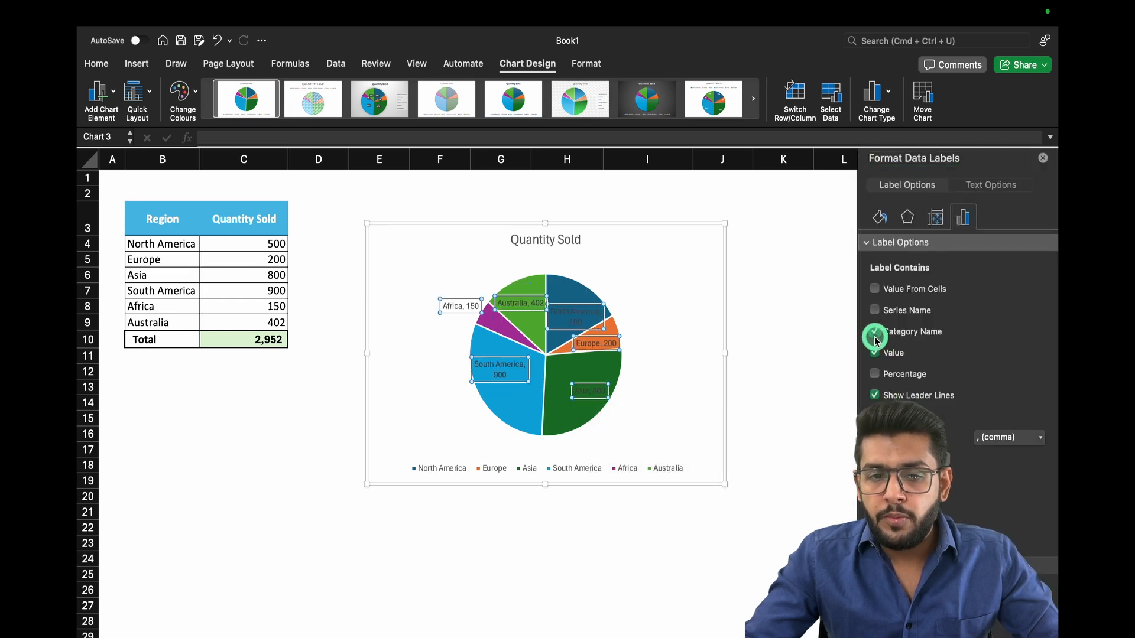
{"action": "left_click", "coordinate": [452, 318]}
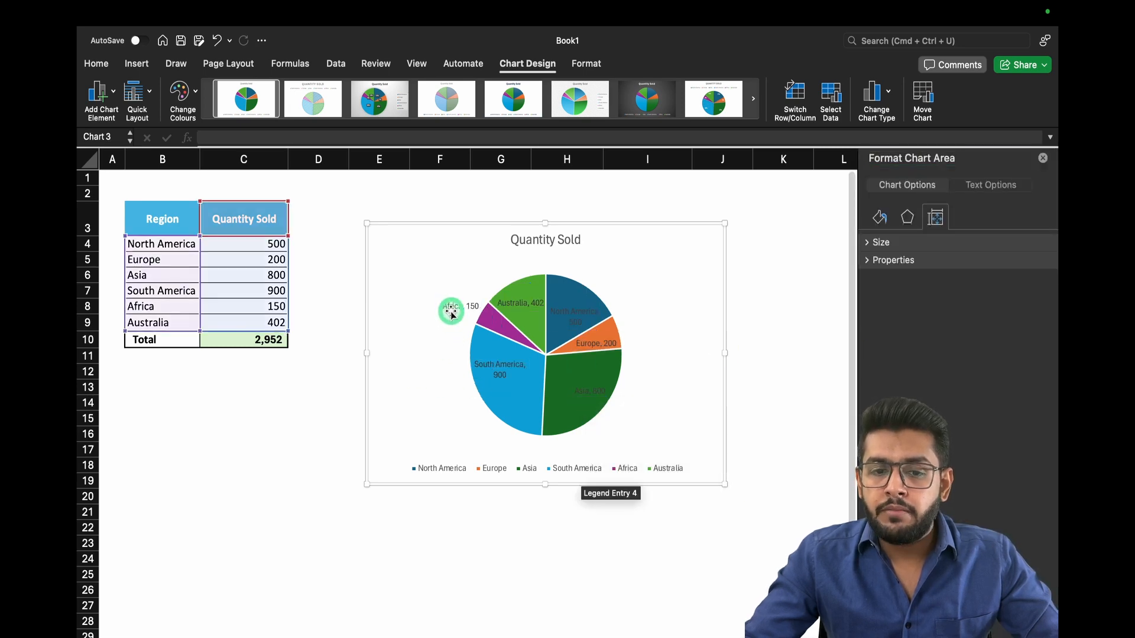
- Change the pie chart's legend position to Right
{"action": "left_click", "coordinate": [486, 470]}
{"action": "right_click", "coordinate": [461, 470]}
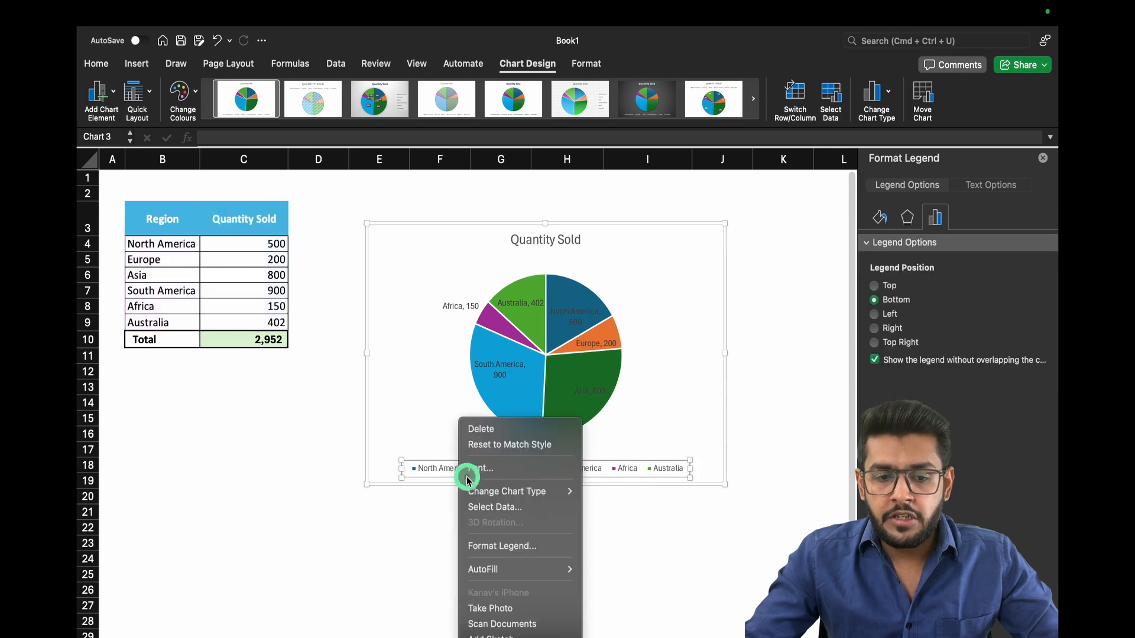
{"action": "left_click", "coordinate": [509, 546]}
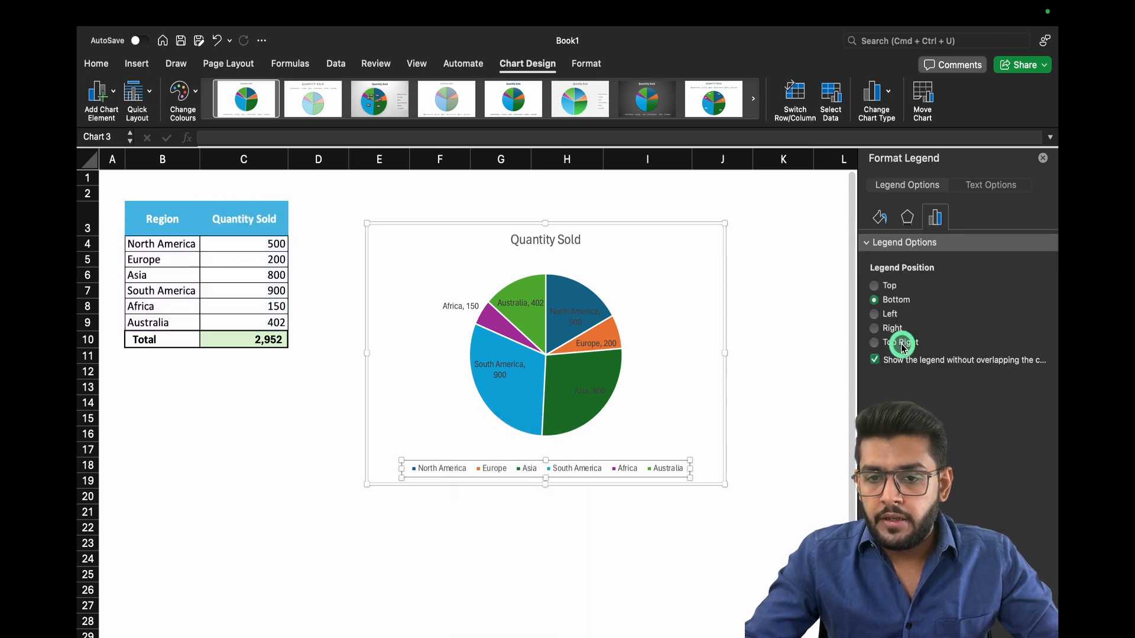
{"action": "left_click", "coordinate": [876, 328]}
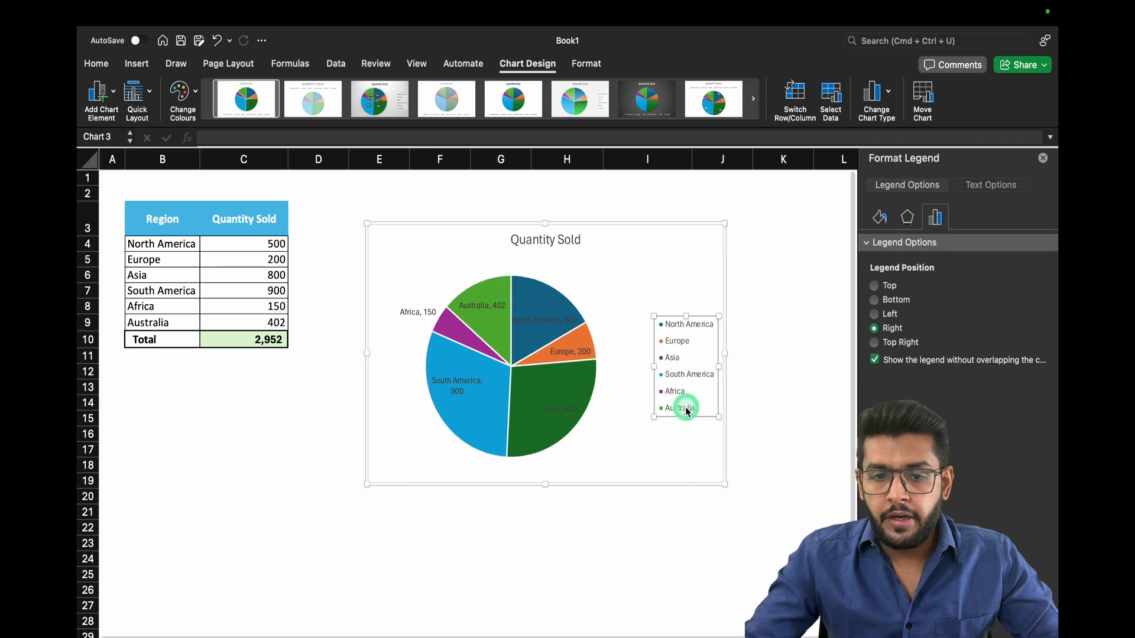
{"action": "left_click", "coordinate": [775, 421]}
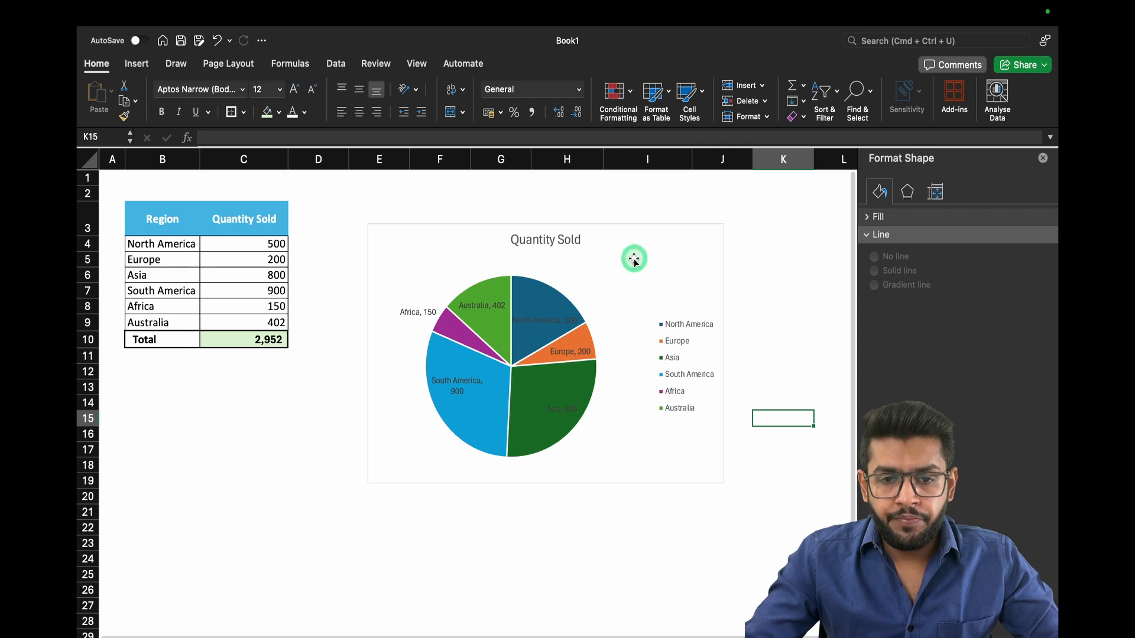
- Move the pie chart below the table so that its upper edge sits at about row 16
{"action": "left_click", "coordinate": [639, 244]}
{"action": "left_click_drag", "start_coordinate": [657, 227], "coordinate": [403, 438]}
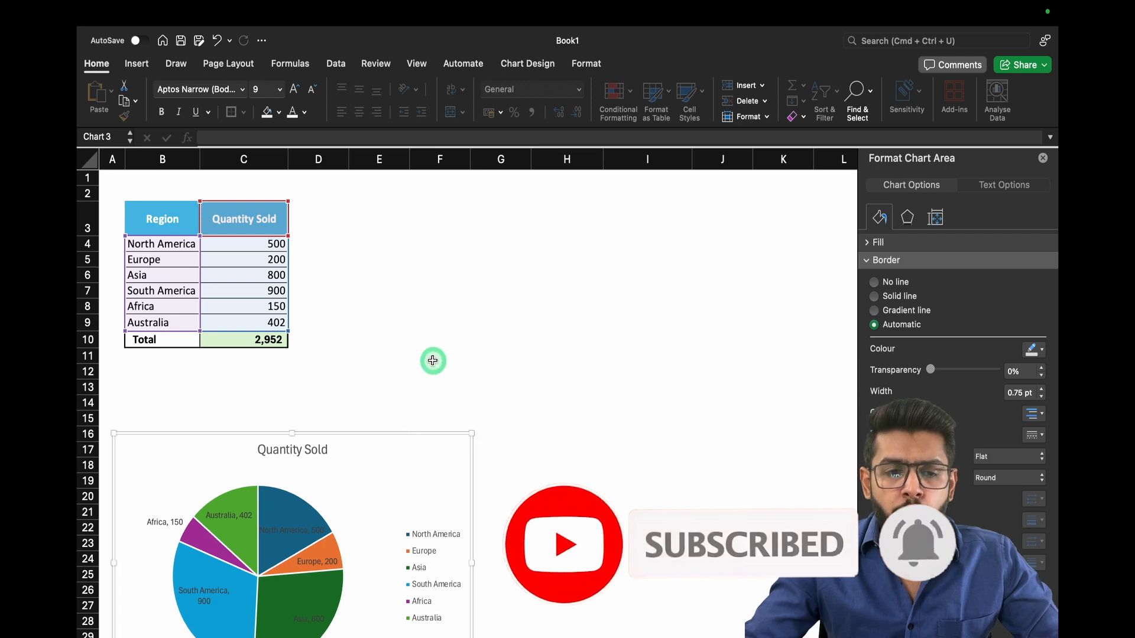
{"action": "left_click", "coordinate": [354, 243]}
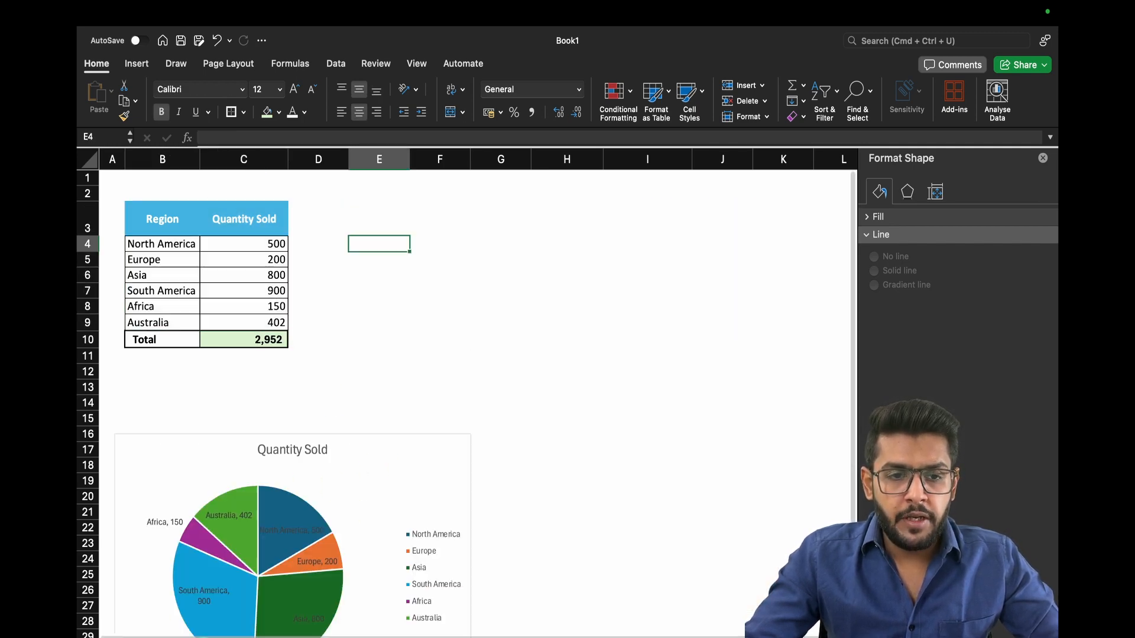
- Add the header Rank in D3 and enter =RANK(C4,$C$4:$C$9) in D4
{"action": "left_click", "coordinate": [309, 214]}
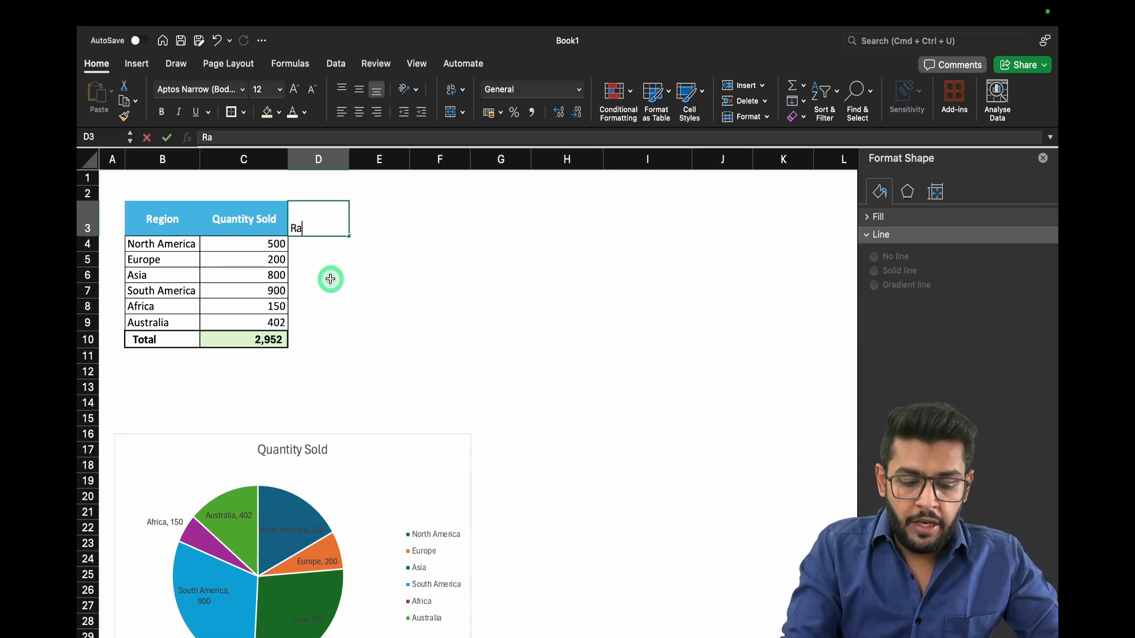
{"action": "key", "text": "Return"}
{"action": "type", "text": "="}
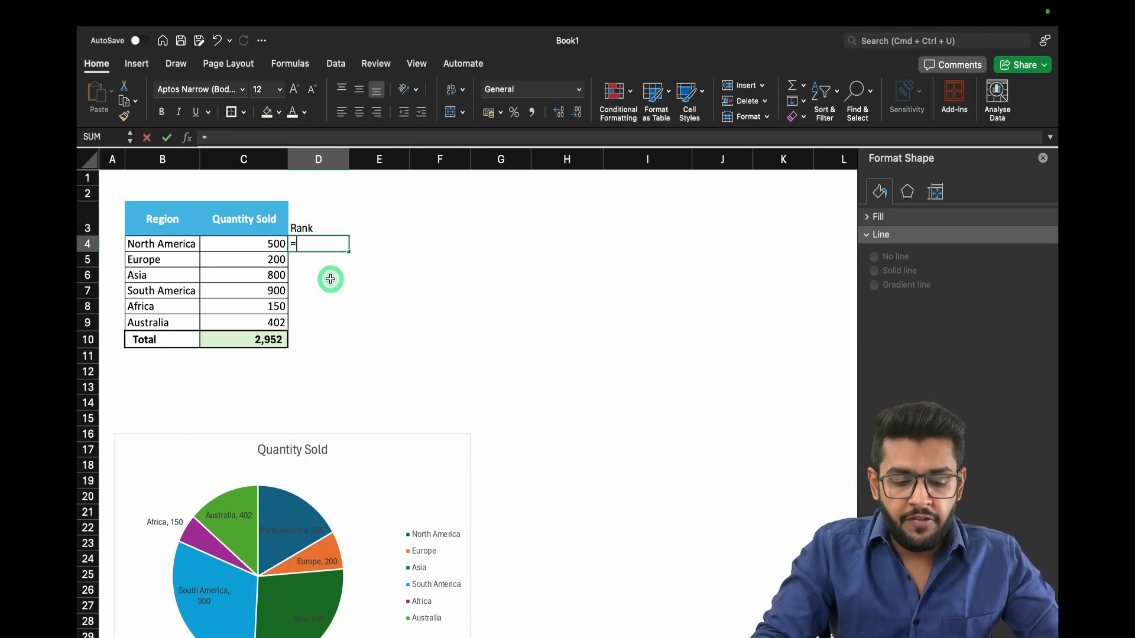
{"action": "type", "text": "ran"}
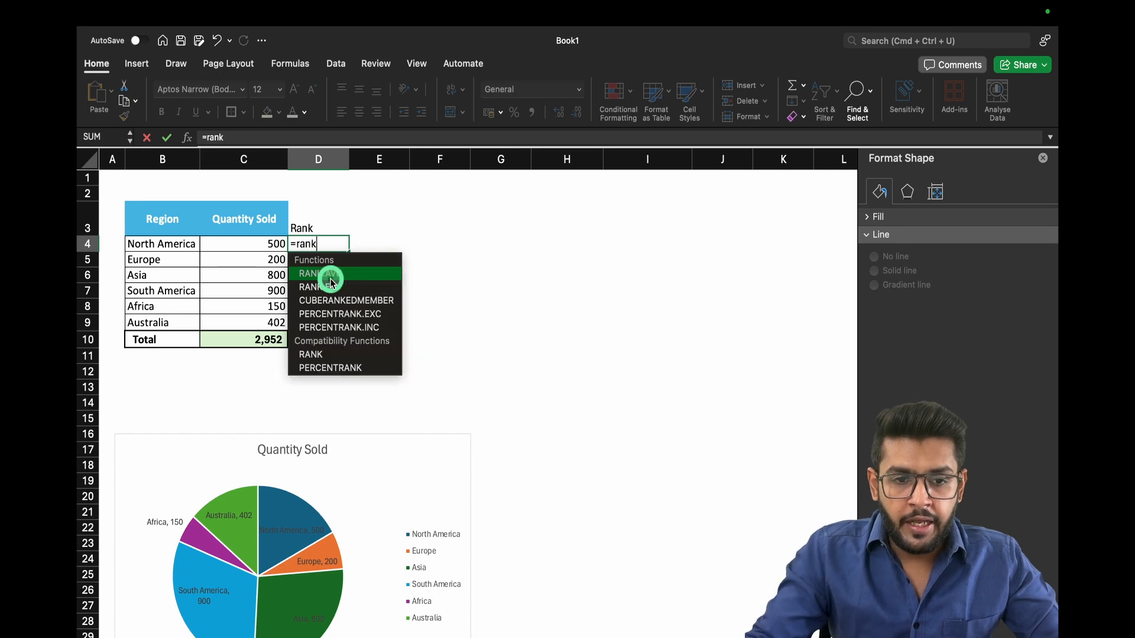
{"action": "type", "text": "k"}
{"action": "double_click", "coordinate": [354, 370]}
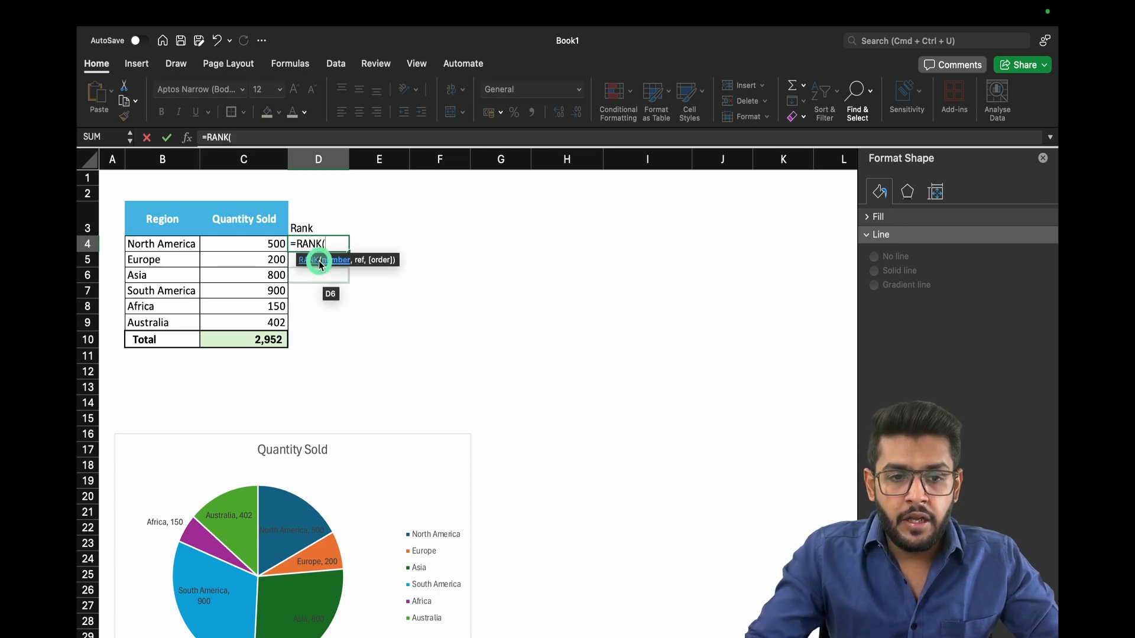
{"action": "left_click", "coordinate": [264, 244]}
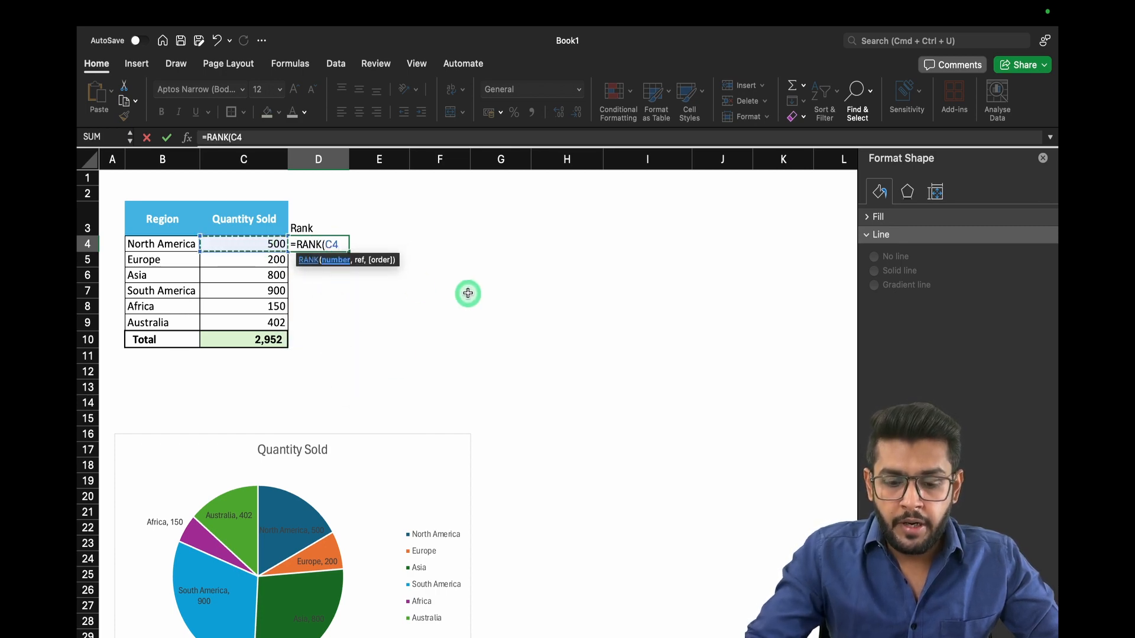
{"action": "type", "text": ","}
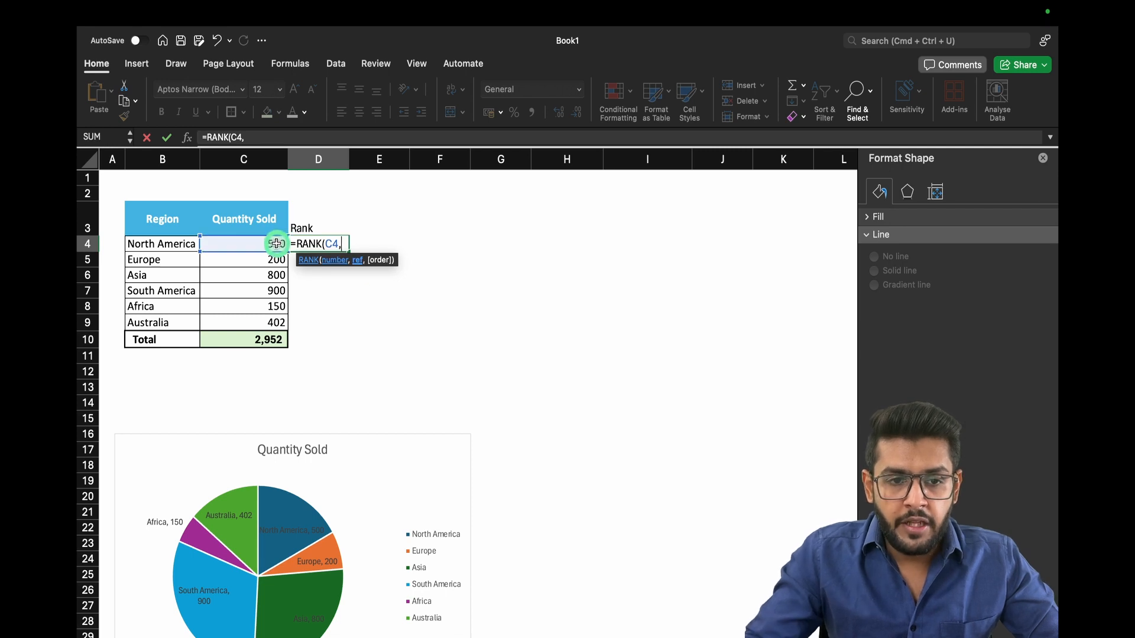
{"action": "left_click_drag", "start_coordinate": [275, 244], "coordinate": [278, 319]}
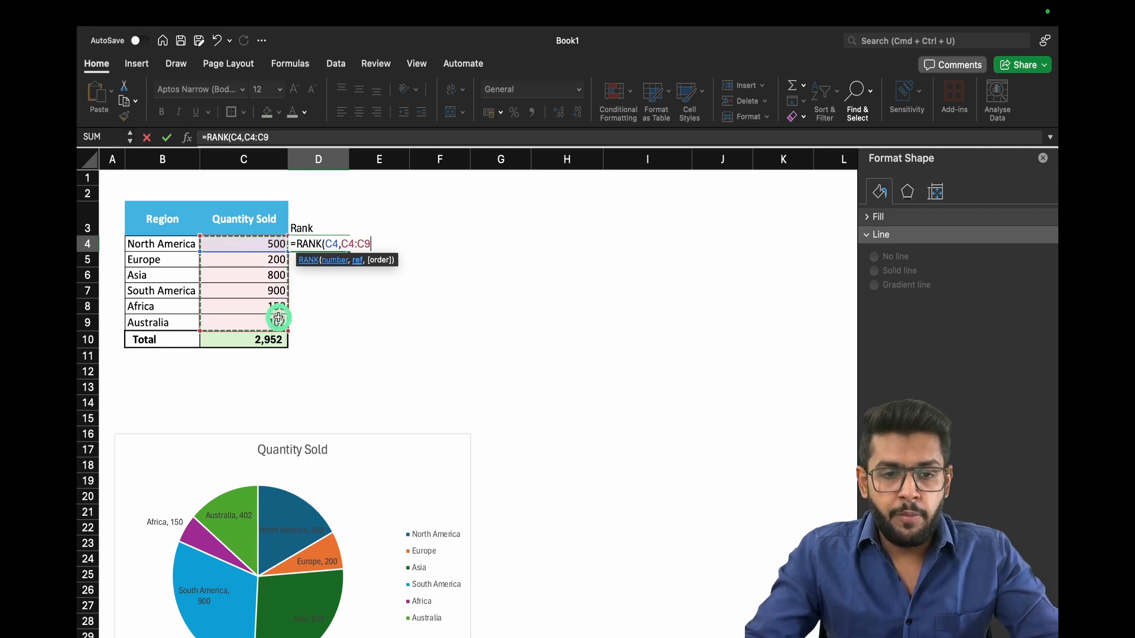
{"action": "key", "text": "F4"}
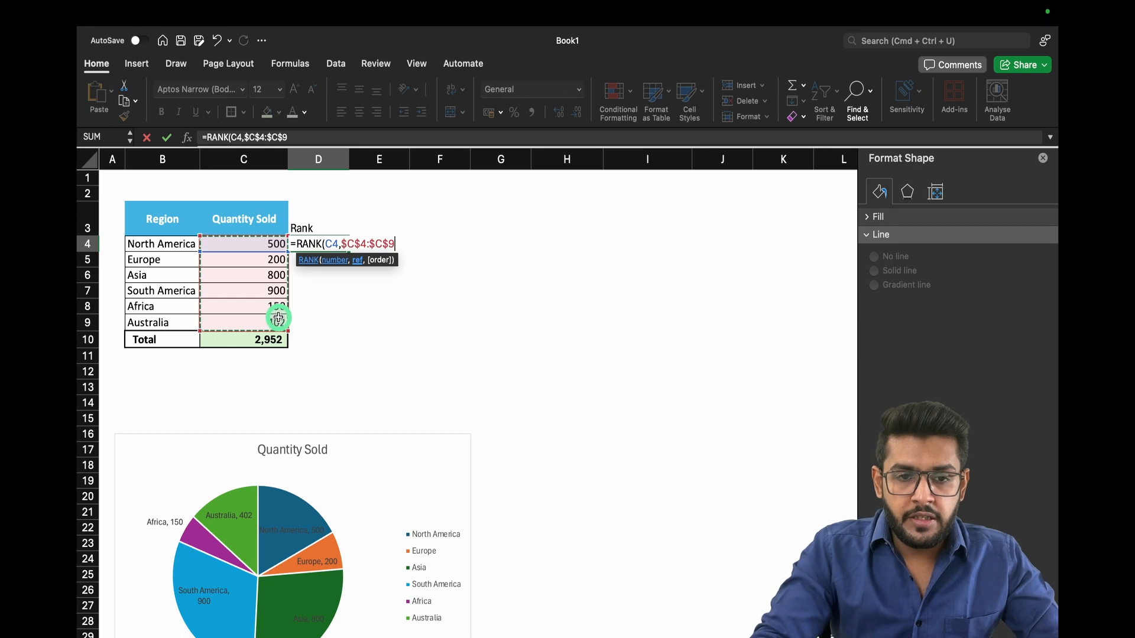
{"action": "type", "text": ")"}
{"action": "key", "text": "Return"}
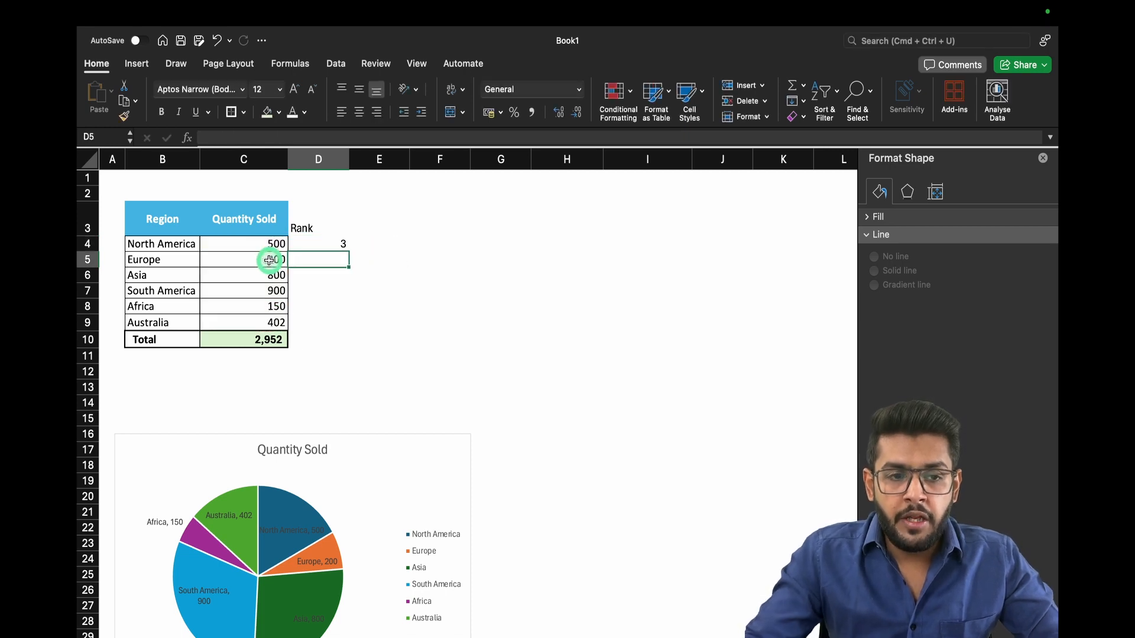
- Fill the RANK formula from D4 down through D9 to rank every region
{"action": "left_click", "coordinate": [346, 326]}
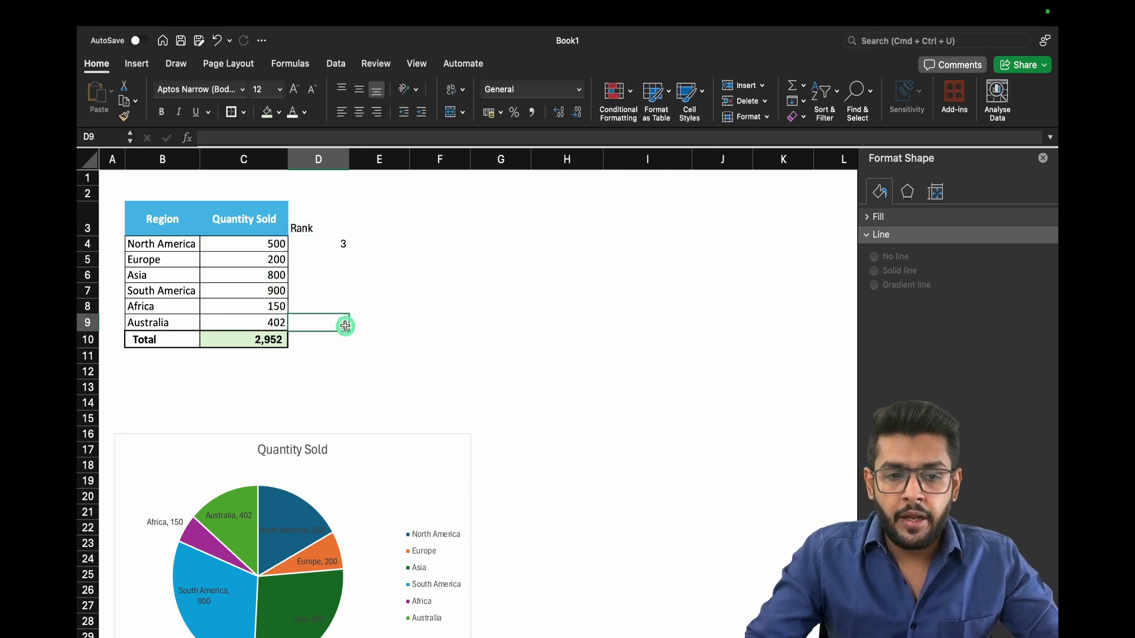
{"action": "key", "text": "ctrl+shift+Up"}
{"action": "key", "text": "ctrl+d"}
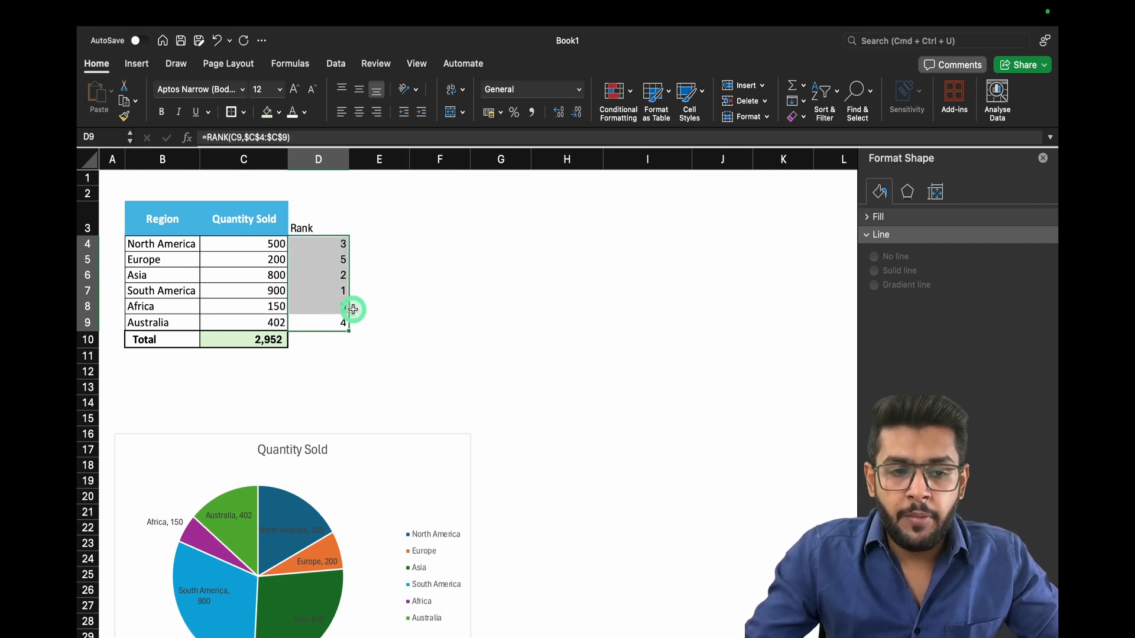
{"action": "key", "text": "Left"}
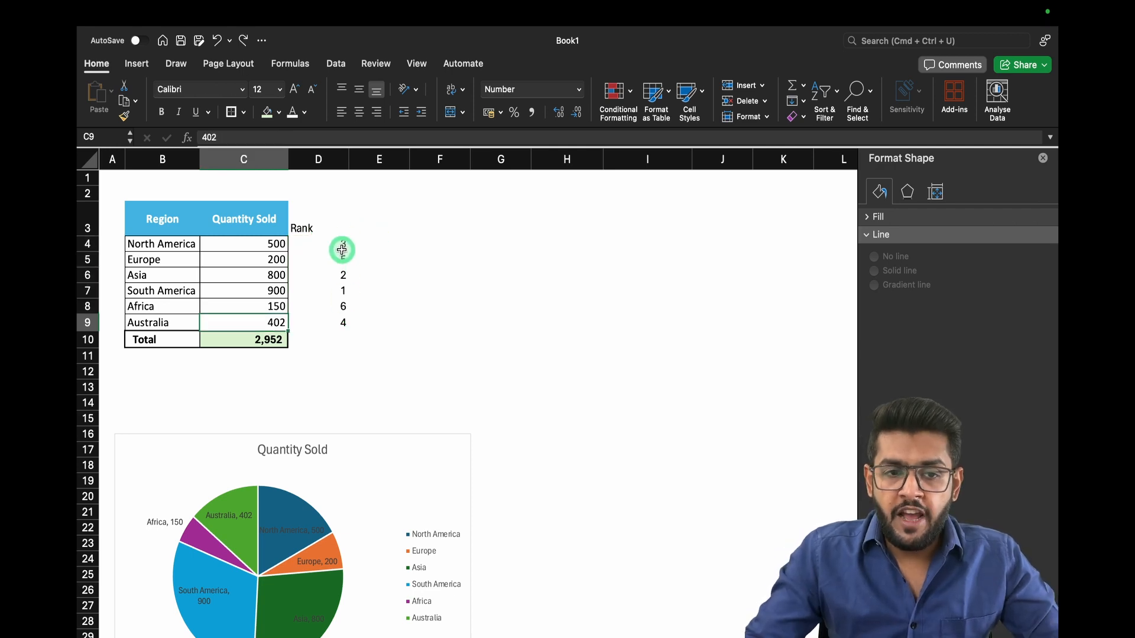
- Create an Index column with its header in G3 and the numbers 1 to 6 in G4:G9
{"action": "left_click", "coordinate": [498, 199]}
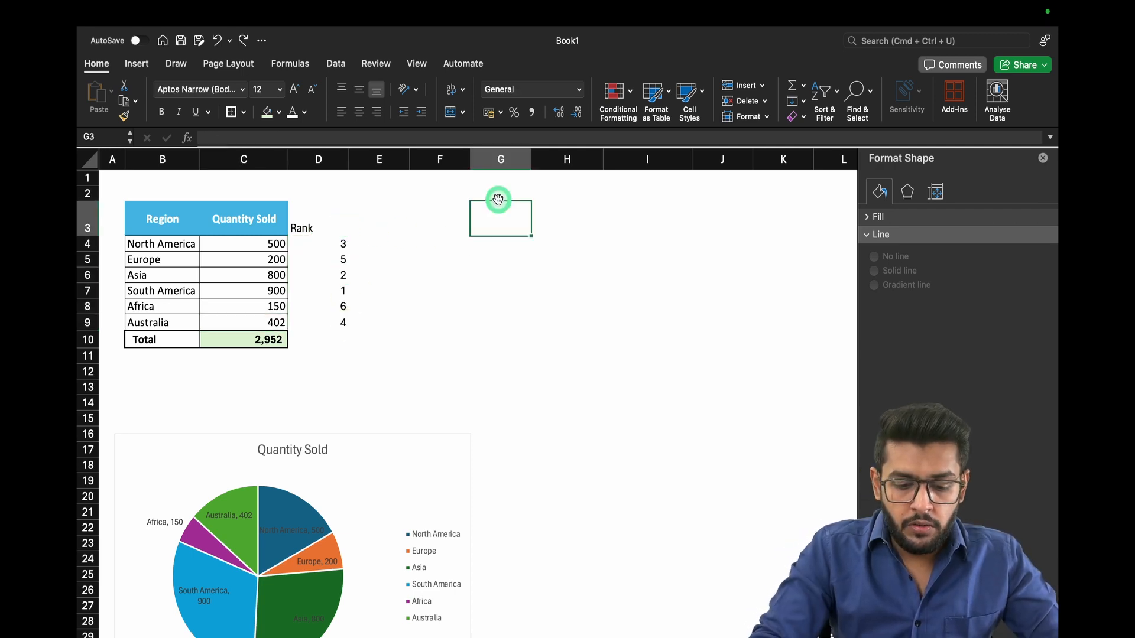
{"action": "key", "text": "Return"}
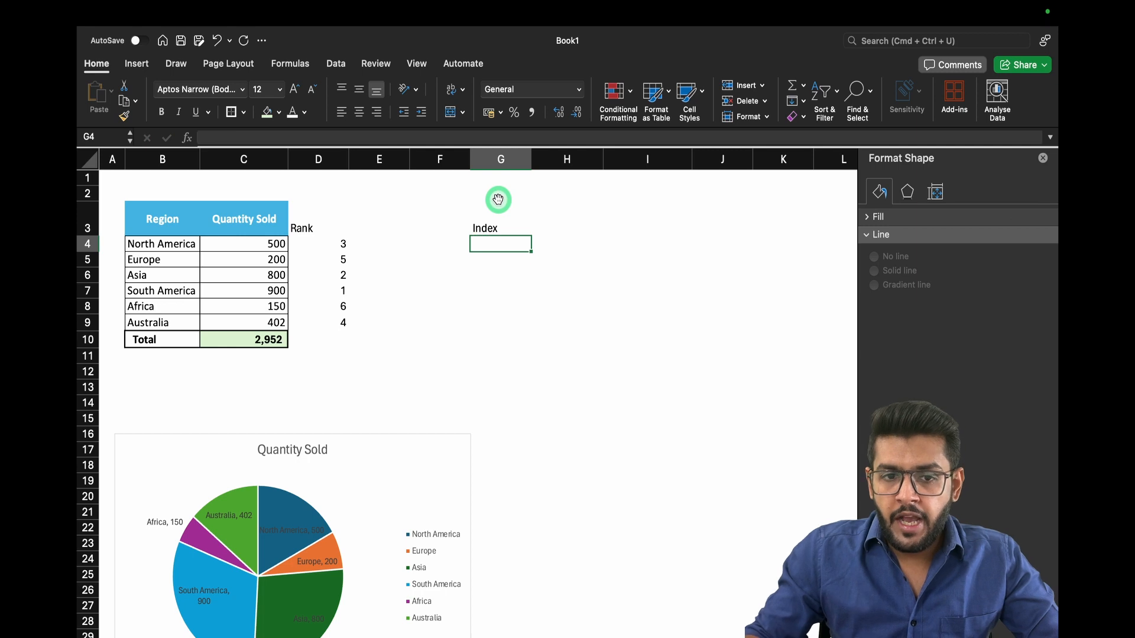
{"action": "type", "text": "1"}
{"action": "key", "text": "Return"}
{"action": "type", "text": "2"}
{"action": "key", "text": "Return"}
{"action": "type", "text": "3"}
{"action": "key", "text": "Return"}
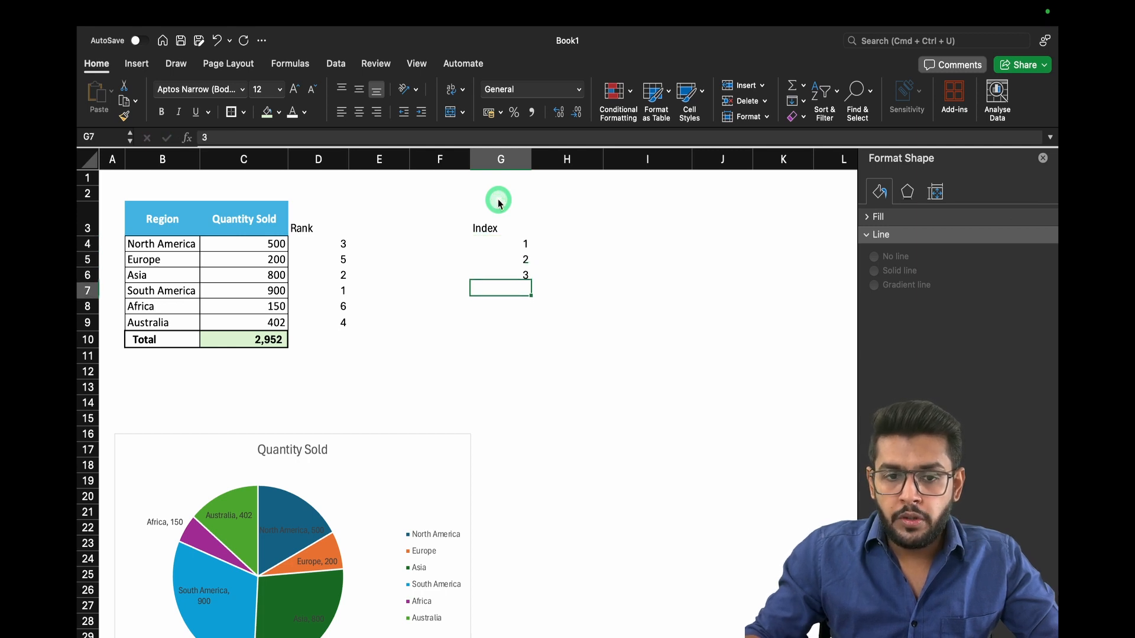
{"action": "type", "text": "4"}
{"action": "key", "text": "Return"}
{"action": "type", "text": "5"}
{"action": "key", "text": "Return"}
{"action": "type", "text": "6"}
{"action": "key", "text": "Return"}
- Add the header Sorted Region in H3, beside the Index header
{"action": "key", "text": "Up"}
{"action": "key", "text": "Up"}
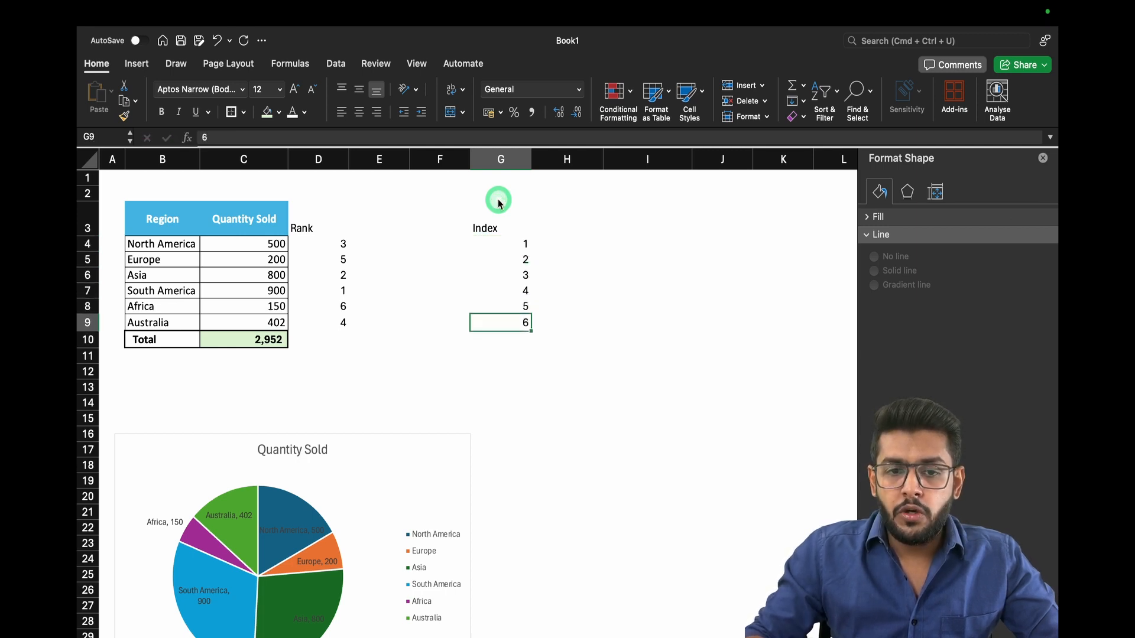
{"action": "key", "text": "Up"}
{"action": "key", "text": "Up"}
{"action": "key", "text": "Up"}
{"action": "key", "text": "Up"}
{"action": "key", "text": "Up"}
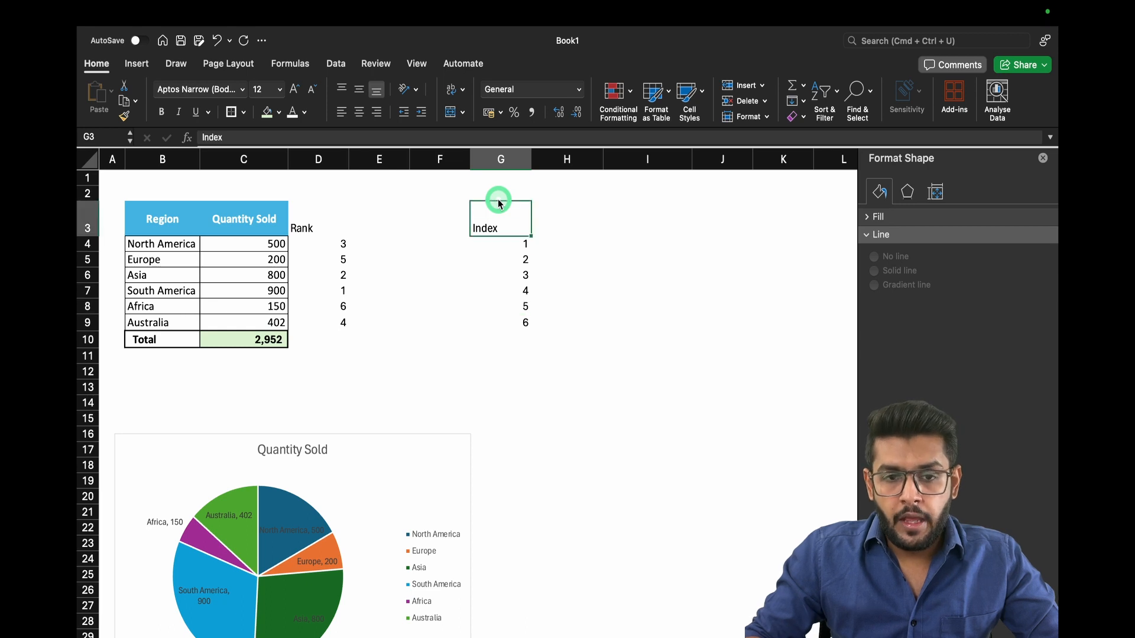
{"action": "key", "text": "Right"}
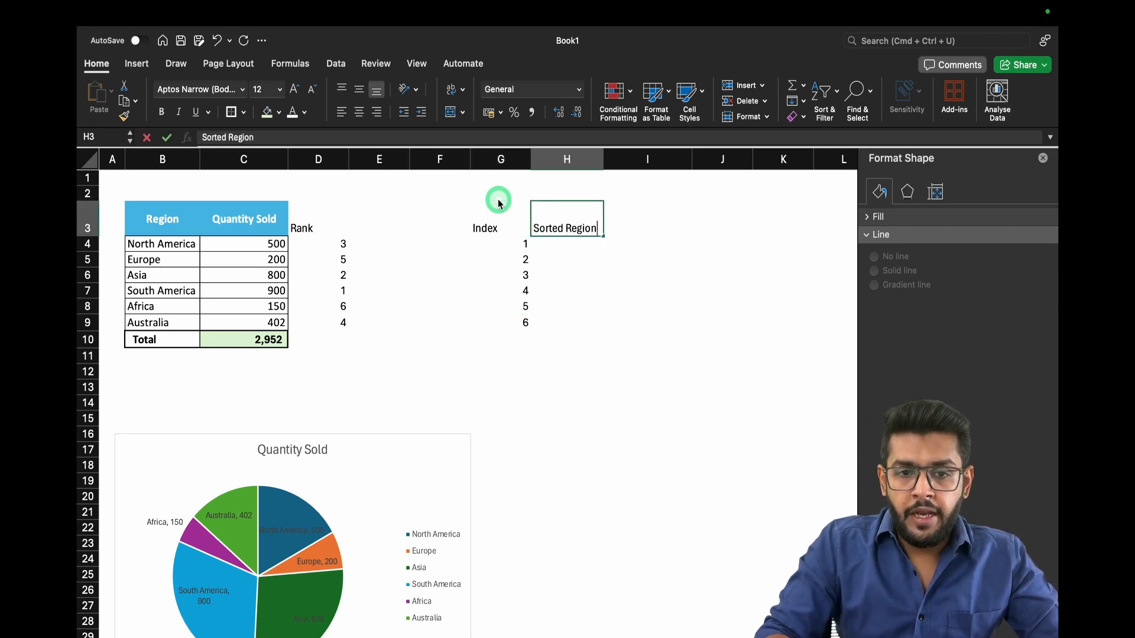
{"action": "key", "text": "Return"}
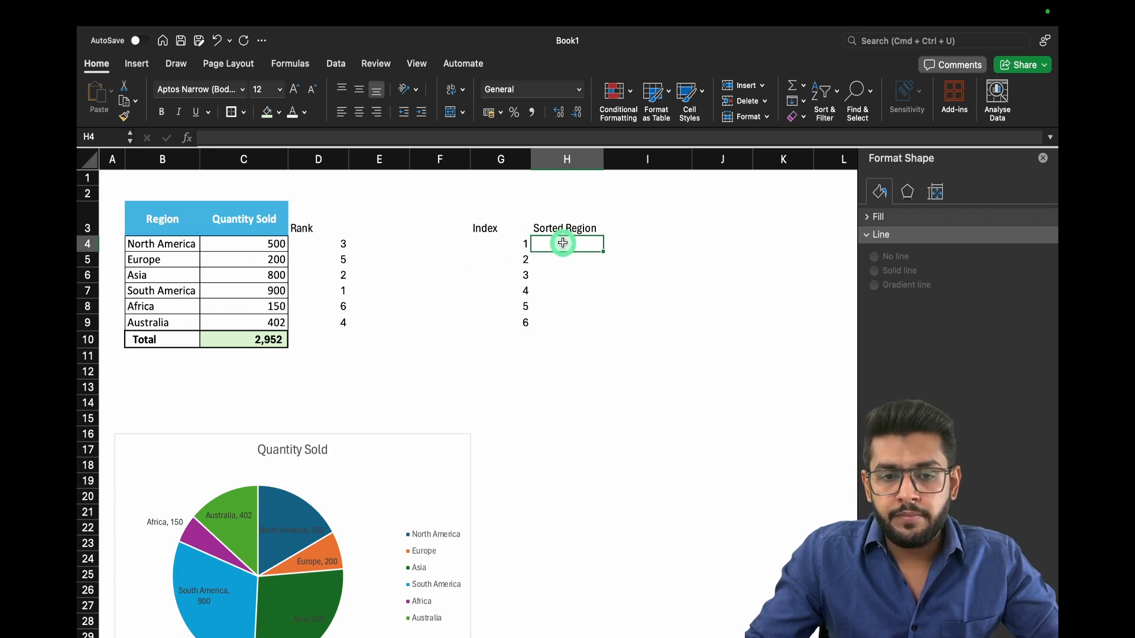
- Enter =INDEX($B$4:$C$9,MATCH($G4,$D$4:$D$9,0),COLUMN(A1)) in H4 to look up the region by its rank
{"action": "type", "text": "=index"}
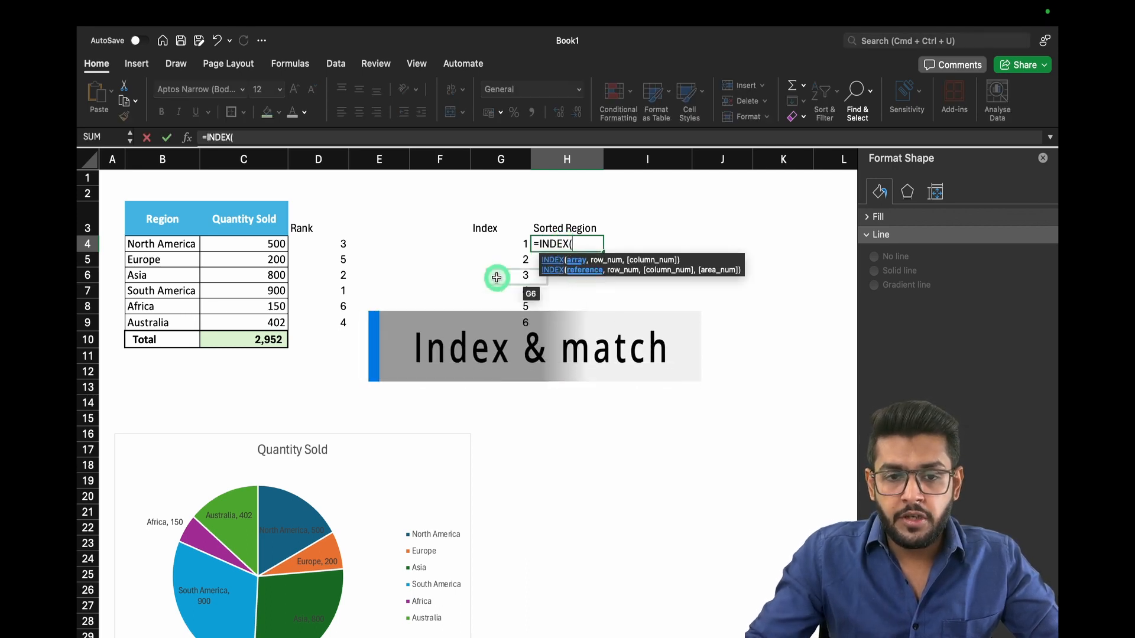
{"action": "left_click", "coordinate": [163, 250]}
{"action": "left_click_drag", "start_coordinate": [163, 247], "coordinate": [245, 320]}
{"action": "key", "text": "F4"}
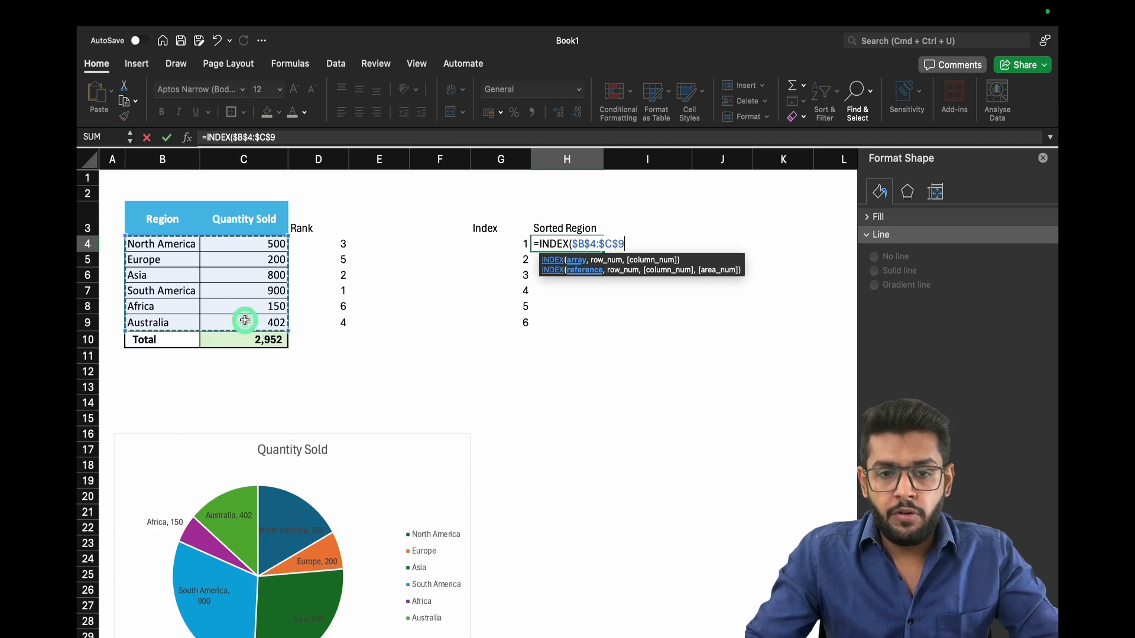
{"action": "type", "text": ","}
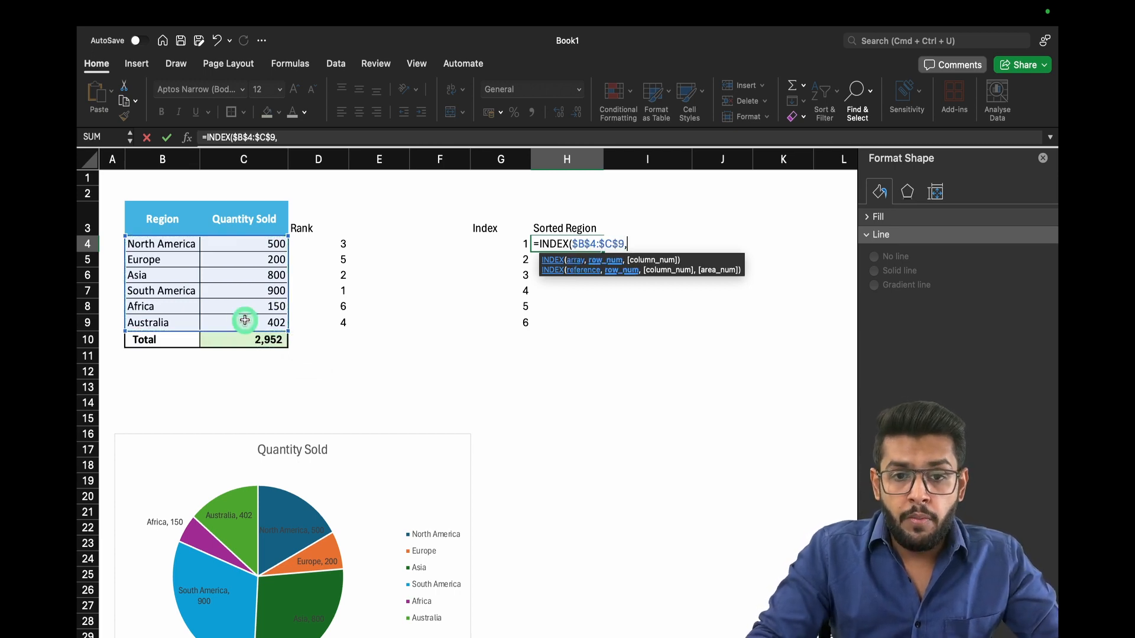
{"action": "type", "text": "mat"}
{"action": "key", "text": "Tab"}
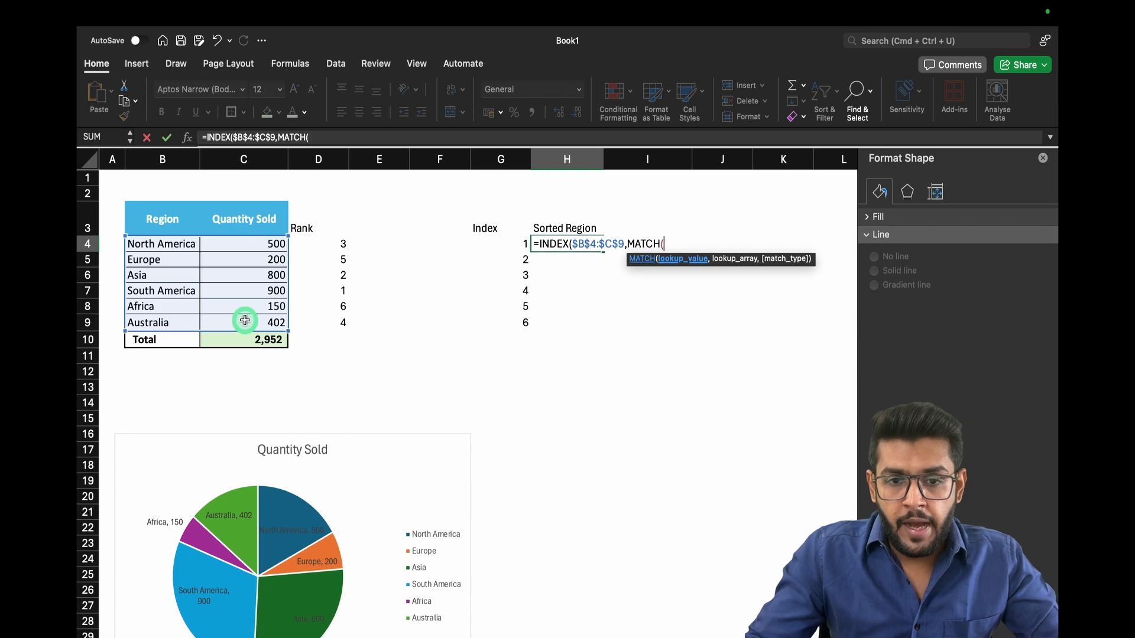
{"action": "left_click", "coordinate": [508, 243]}
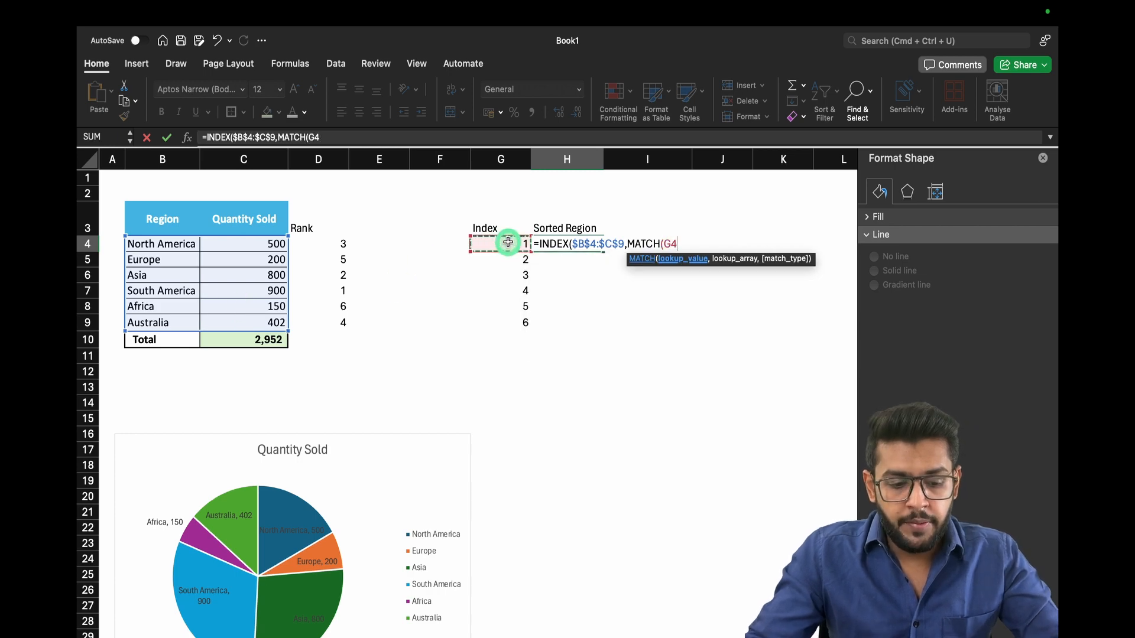
{"action": "type", "text": ","}
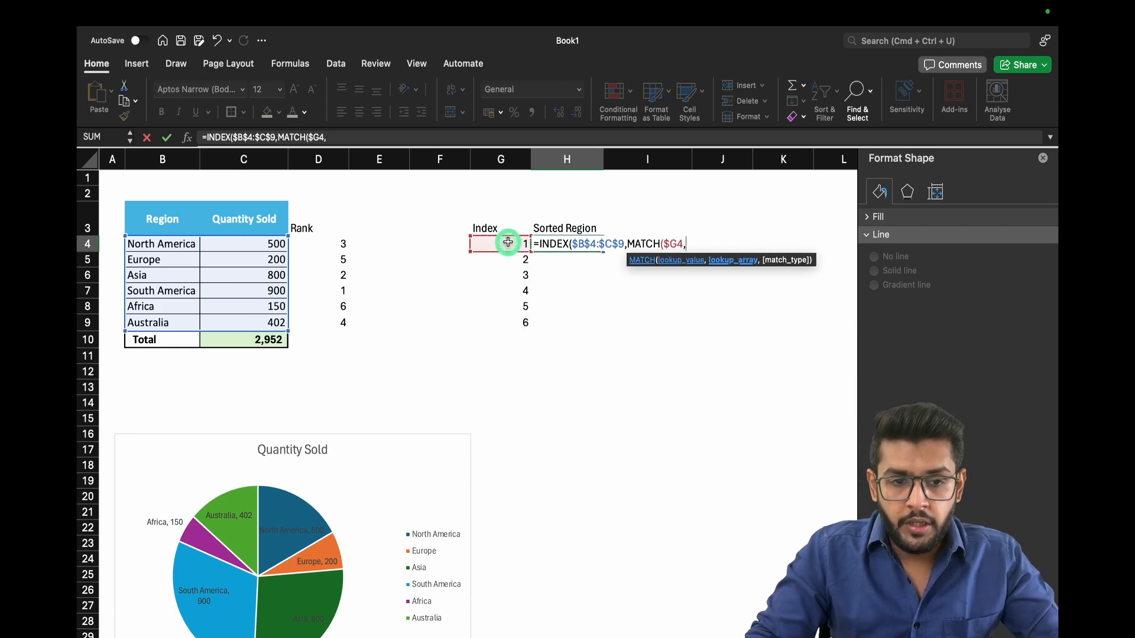
{"action": "left_click_drag", "start_coordinate": [333, 244], "coordinate": [337, 322]}
{"action": "key", "text": "F4"}
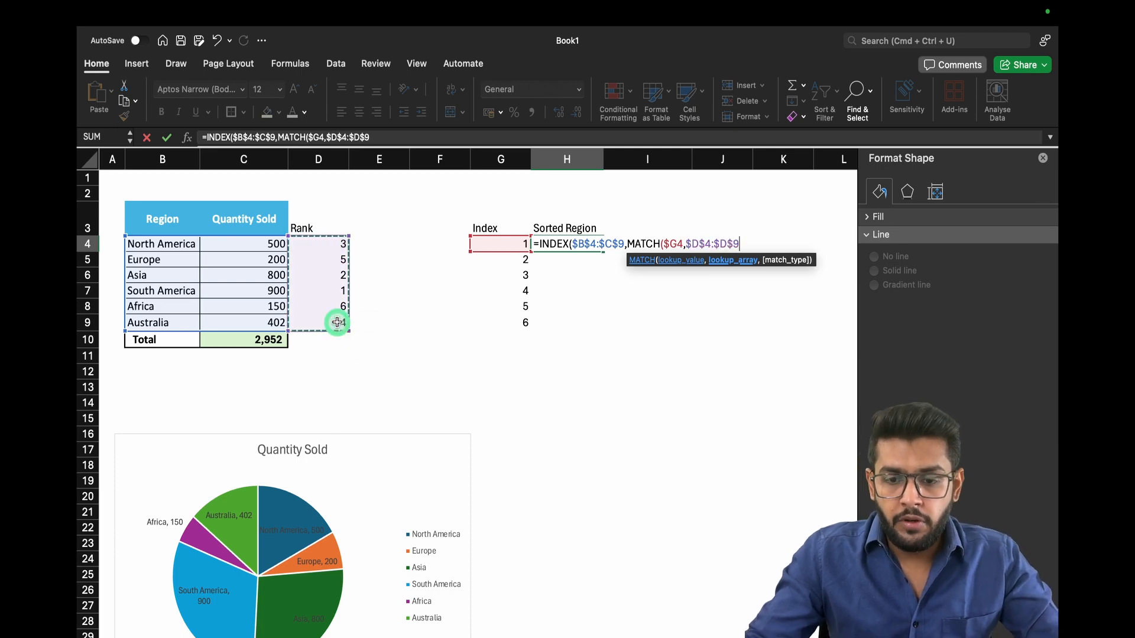
{"action": "type", "text": ",0"}
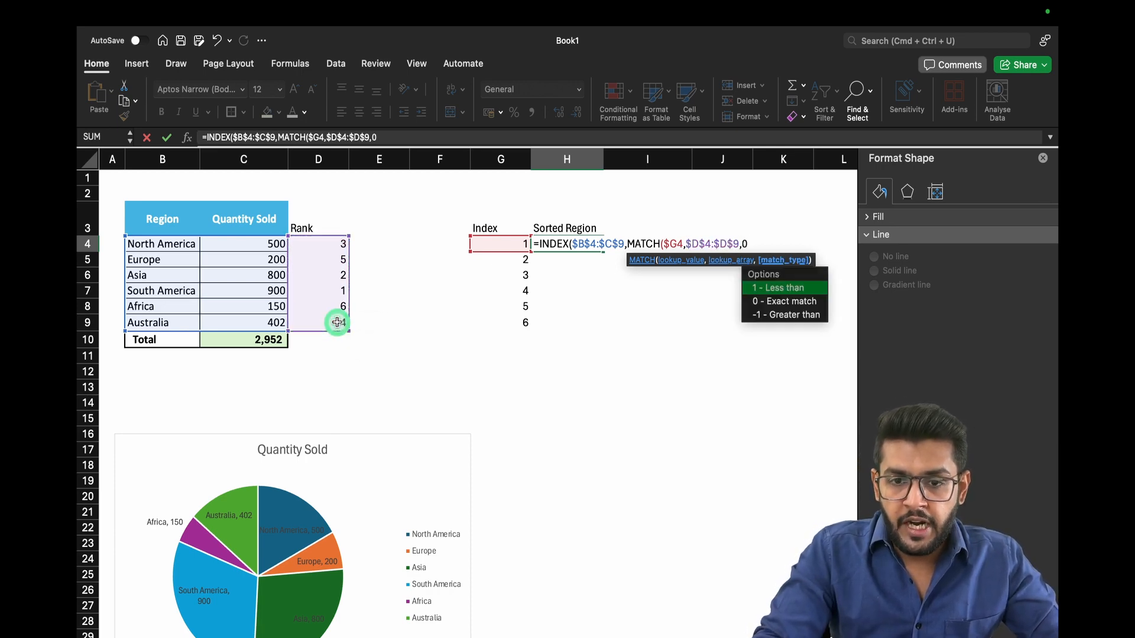
{"action": "type", "text": "),"}
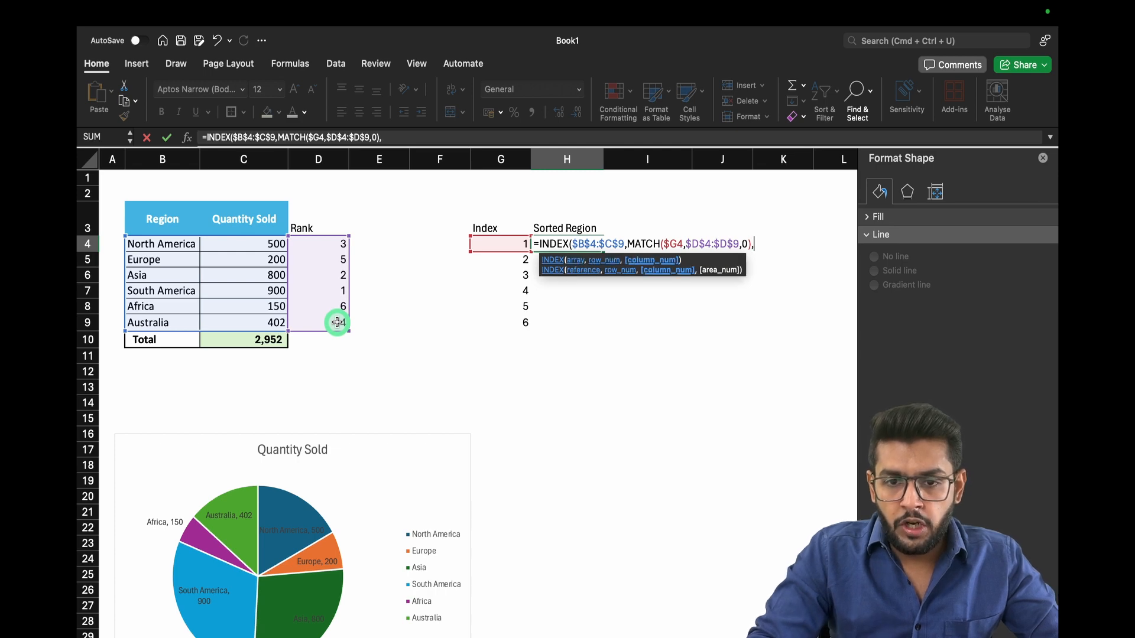
{"action": "type", "text": "col"}
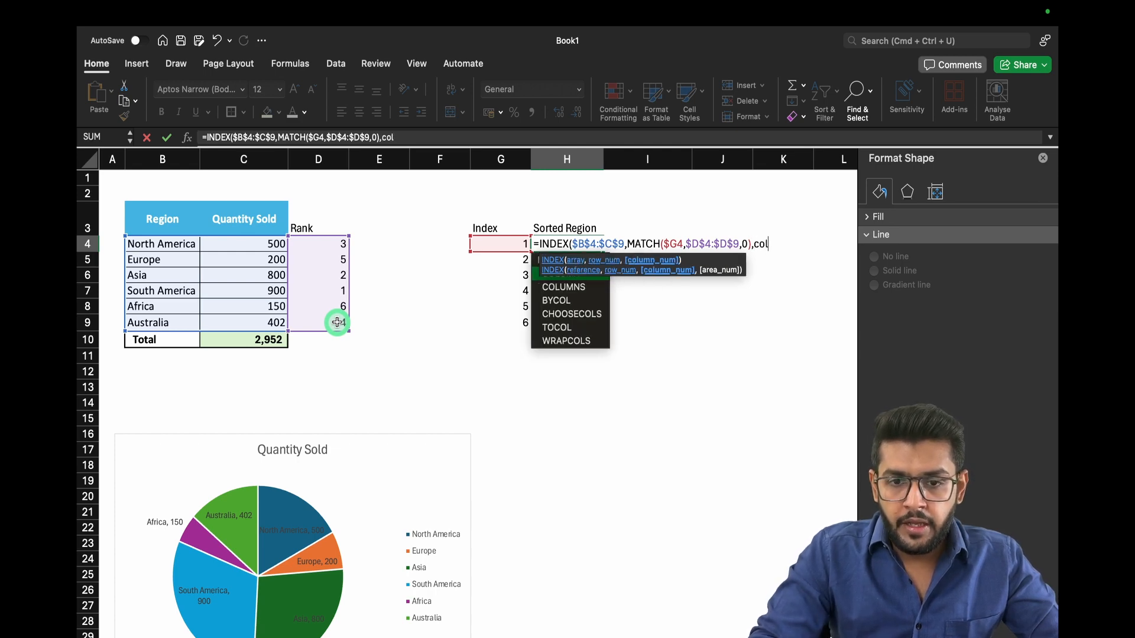
{"action": "type", "text": "umn"}
{"action": "key", "text": "Tab"}
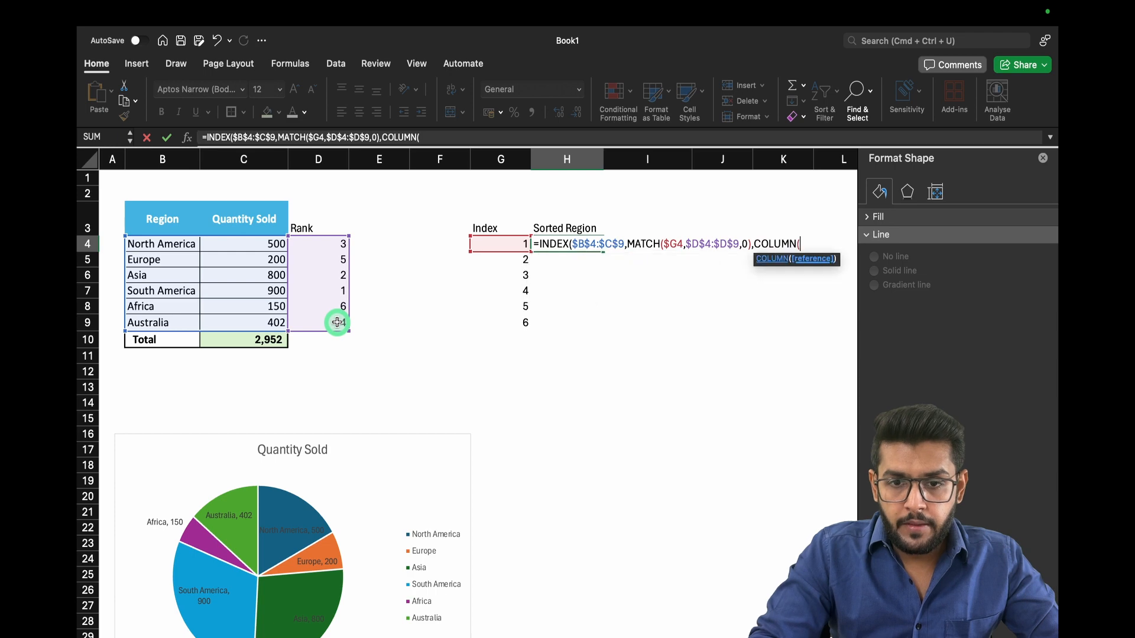
{"action": "type", "text": "A1)"}
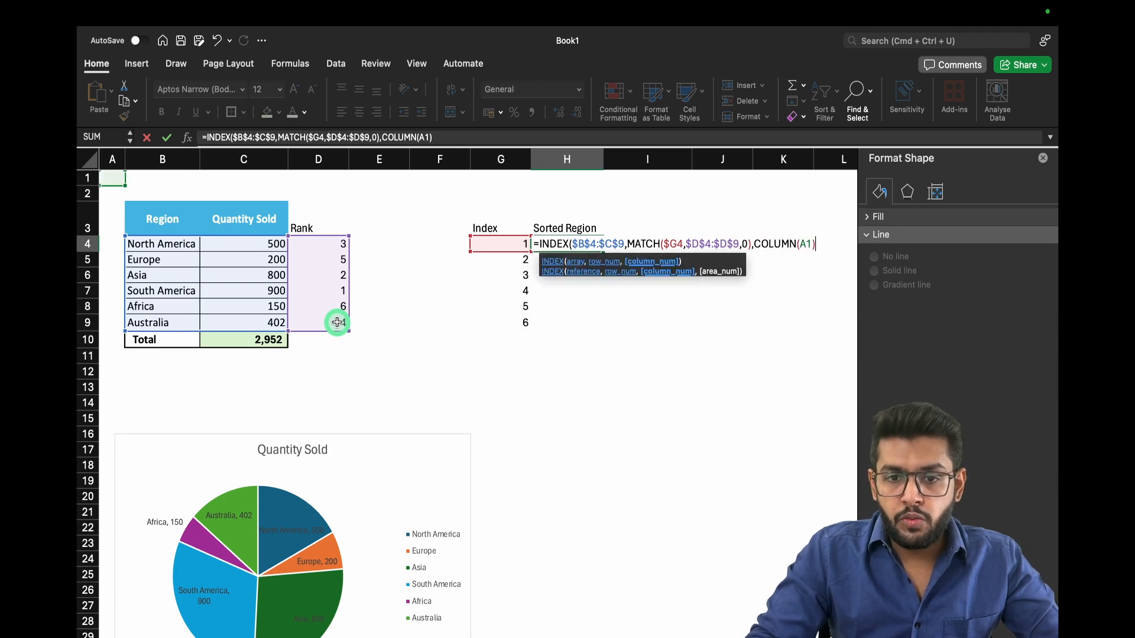
{"action": "key", "text": "Return"}
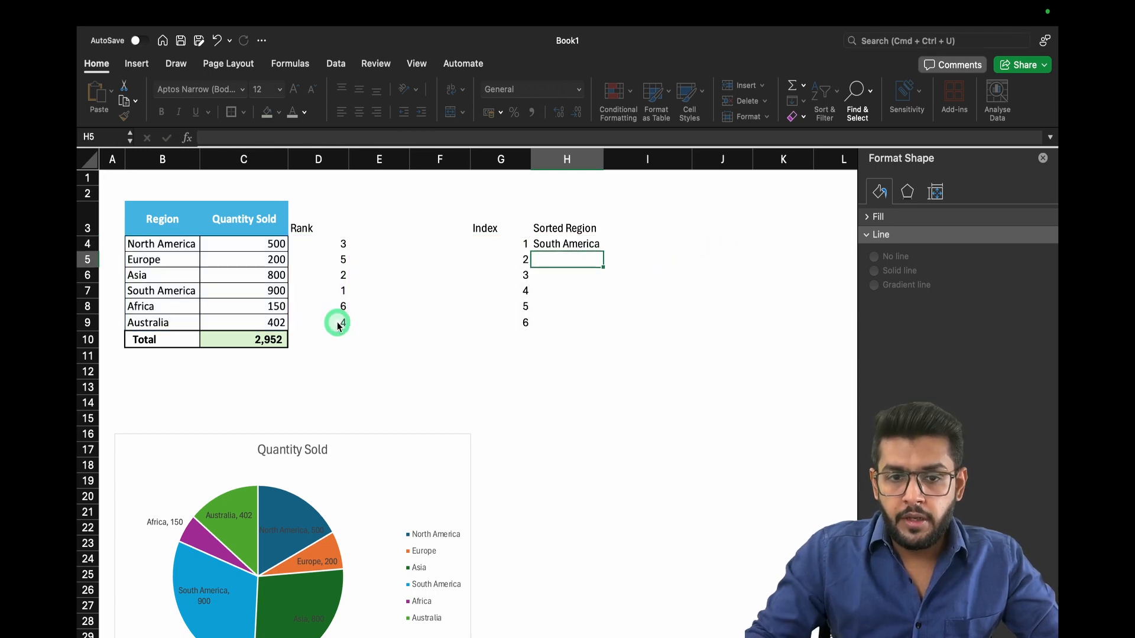
- Fill the INDEX and MATCH formula from H4 down through H9
{"action": "left_click", "coordinate": [569, 243]}
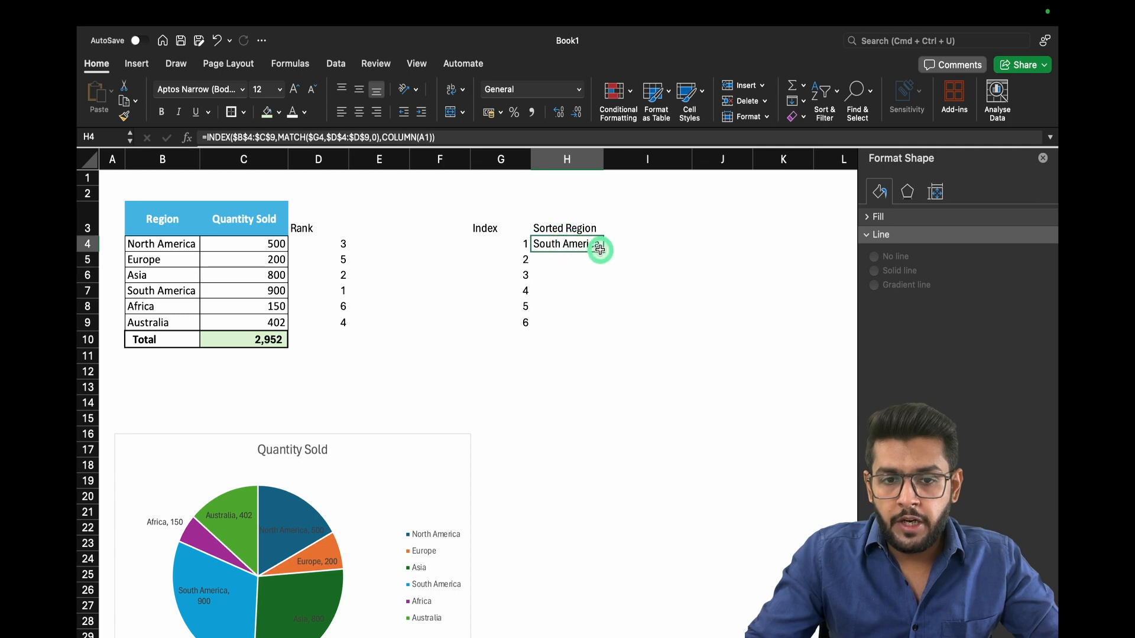
{"action": "left_click_drag", "start_coordinate": [603, 251], "coordinate": [598, 327]}
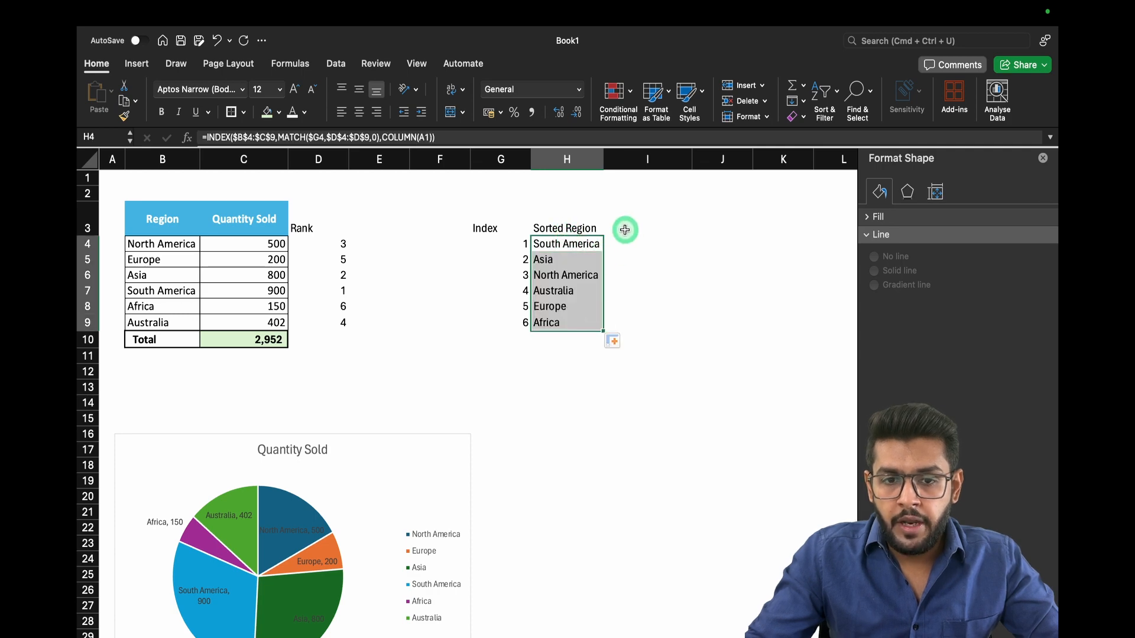
- Add the header Sorted Quantity in I3, beside the Sorted Region header
{"action": "left_click", "coordinate": [634, 224]}
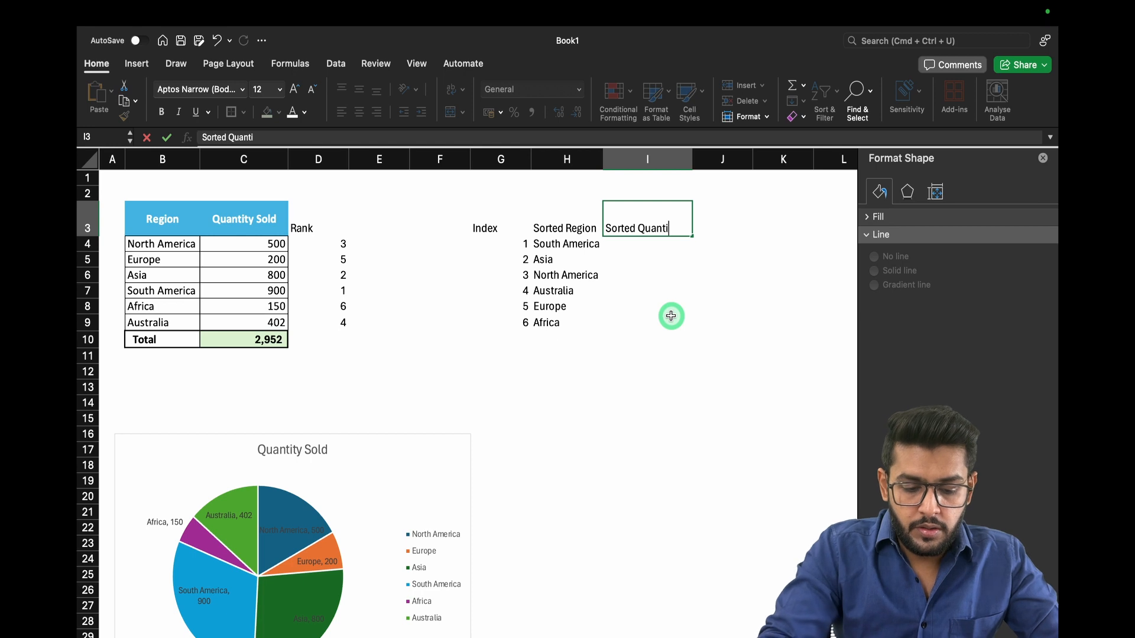
{"action": "type", "text": "Sorted Quantity"}
{"action": "key", "text": "Return"}
- Fill the INDEX and MATCH formulas from H4:H9 across into I4:I9 and compare the COLUMN references in H4 and I4
{"action": "key", "text": "Left"}
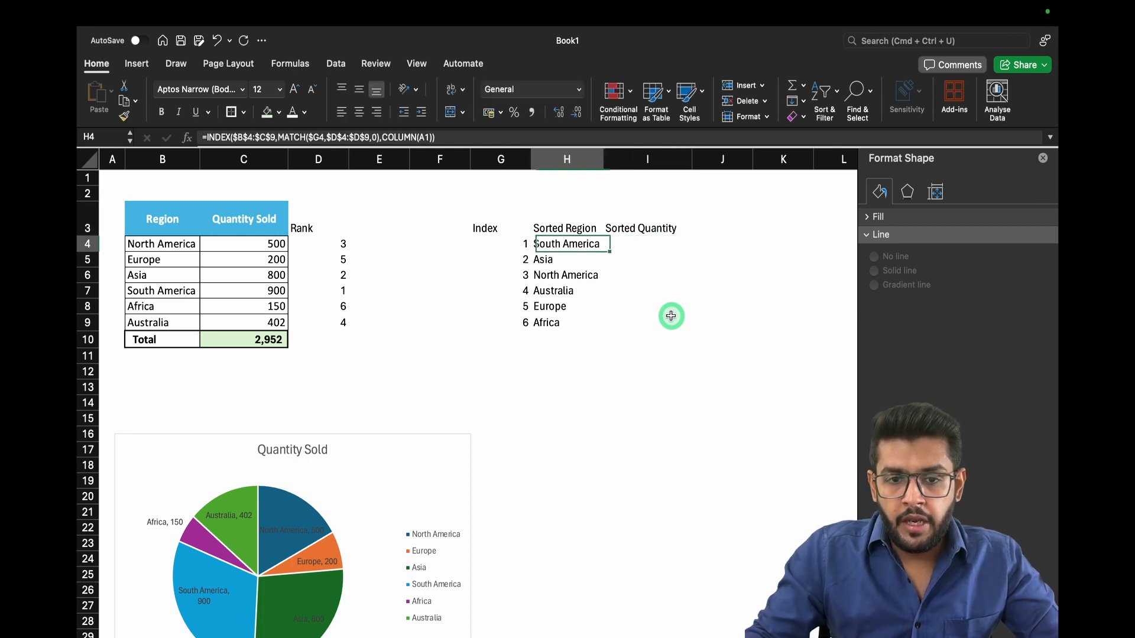
{"action": "key", "text": "ctrl+shift+Down"}
{"action": "key", "text": "shift+Right"}
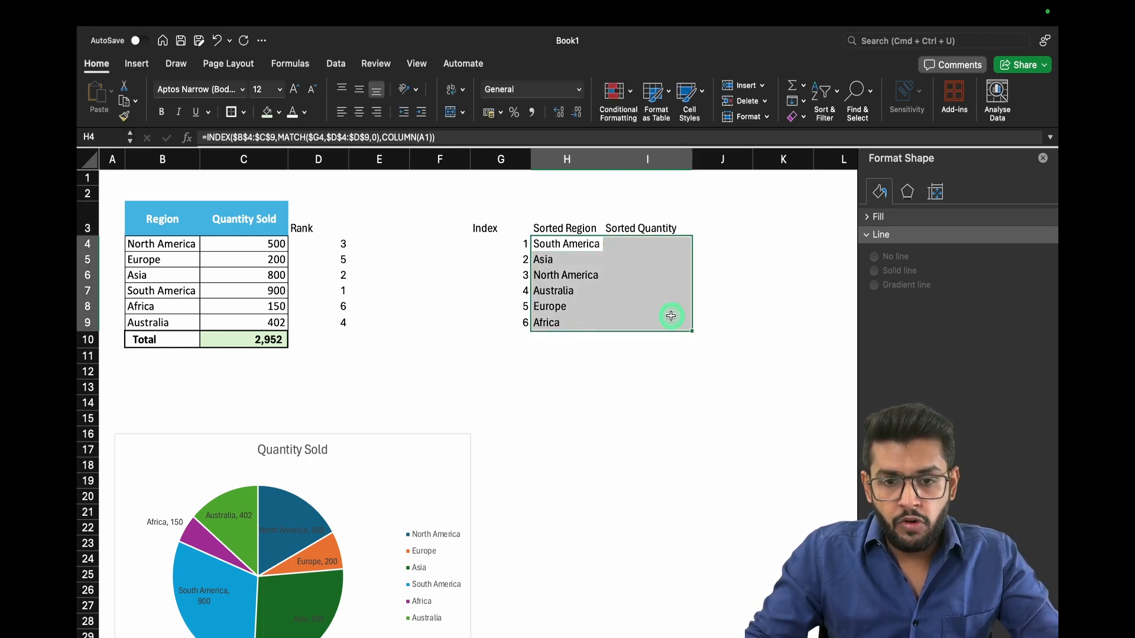
{"action": "key", "text": "ctrl+r"}
{"action": "left_click", "coordinate": [672, 243]}
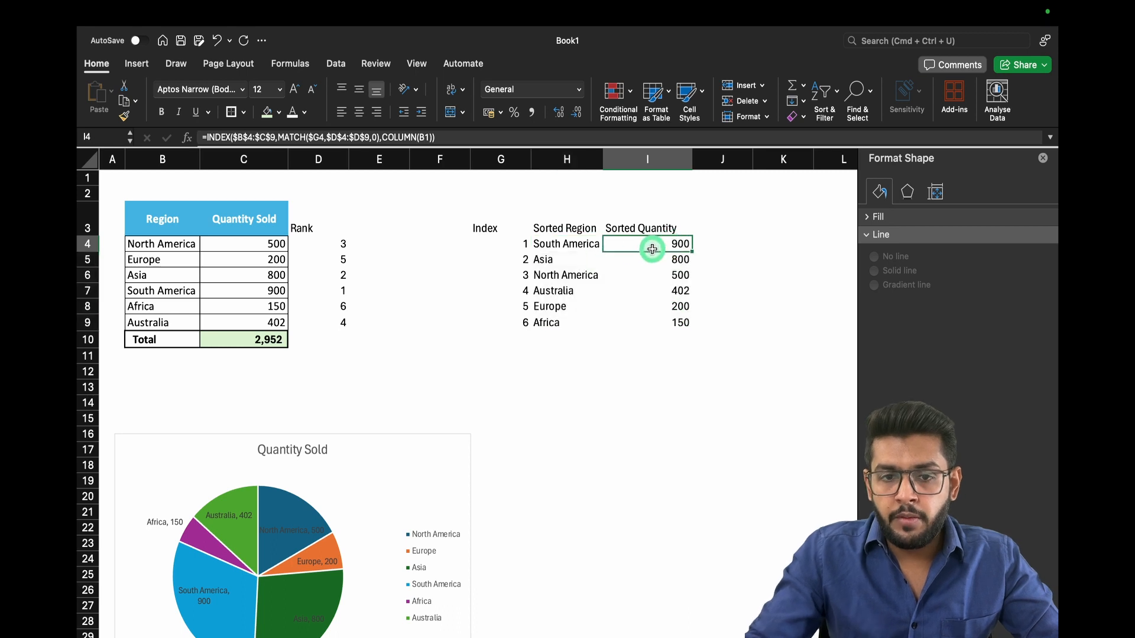
{"action": "left_click", "coordinate": [586, 244]}
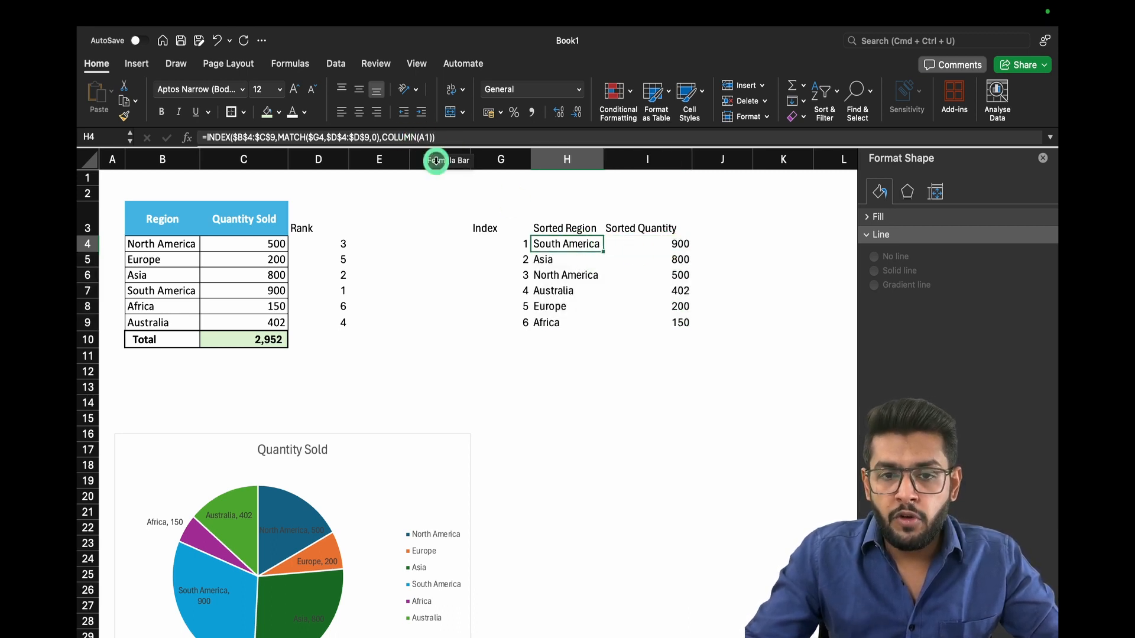
{"action": "left_click", "coordinate": [667, 244]}
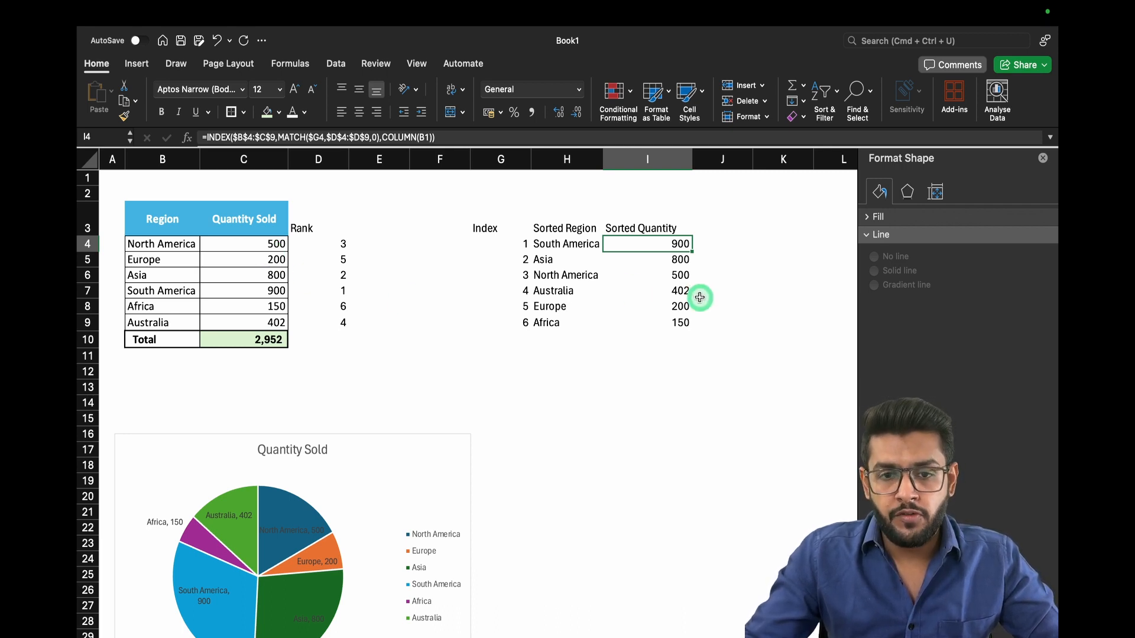
- Total the sorted quantities I4:I9 with a SUM formula in I10
{"action": "left_click", "coordinate": [679, 338]}
{"action": "type", "text": "=sum"}
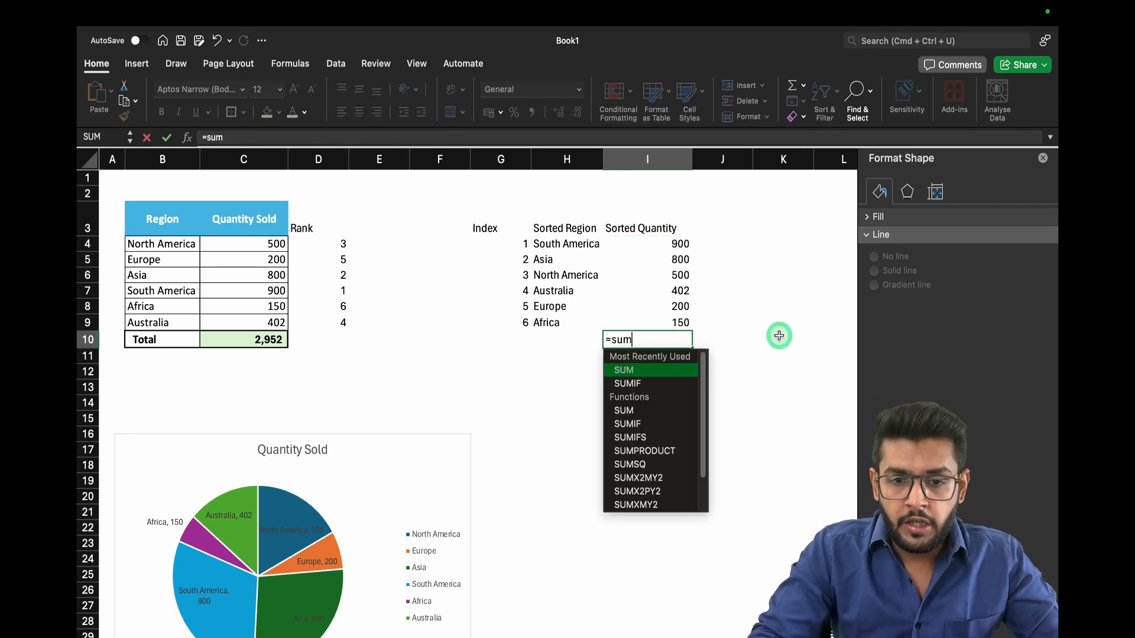
{"action": "key", "text": "Tab"}
{"action": "left_click_drag", "start_coordinate": [680, 242], "coordinate": [679, 320]}
{"action": "key", "text": "Return"}
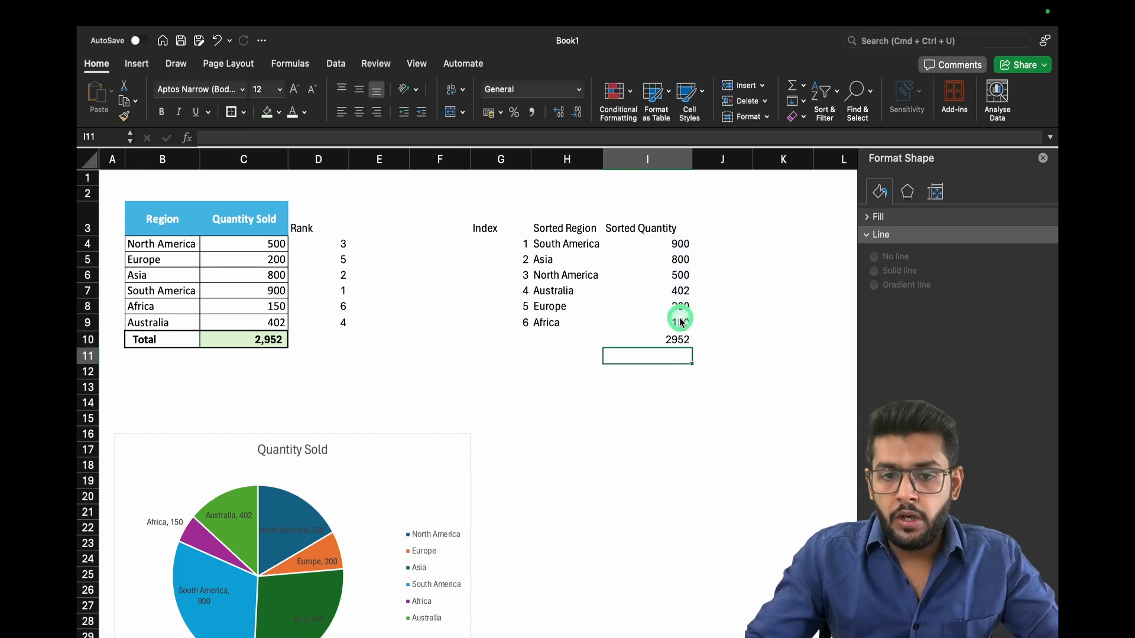
- Add the header Sorted Percentage in J3, beside the Sorted Quantity header
{"action": "left_click", "coordinate": [731, 221]}
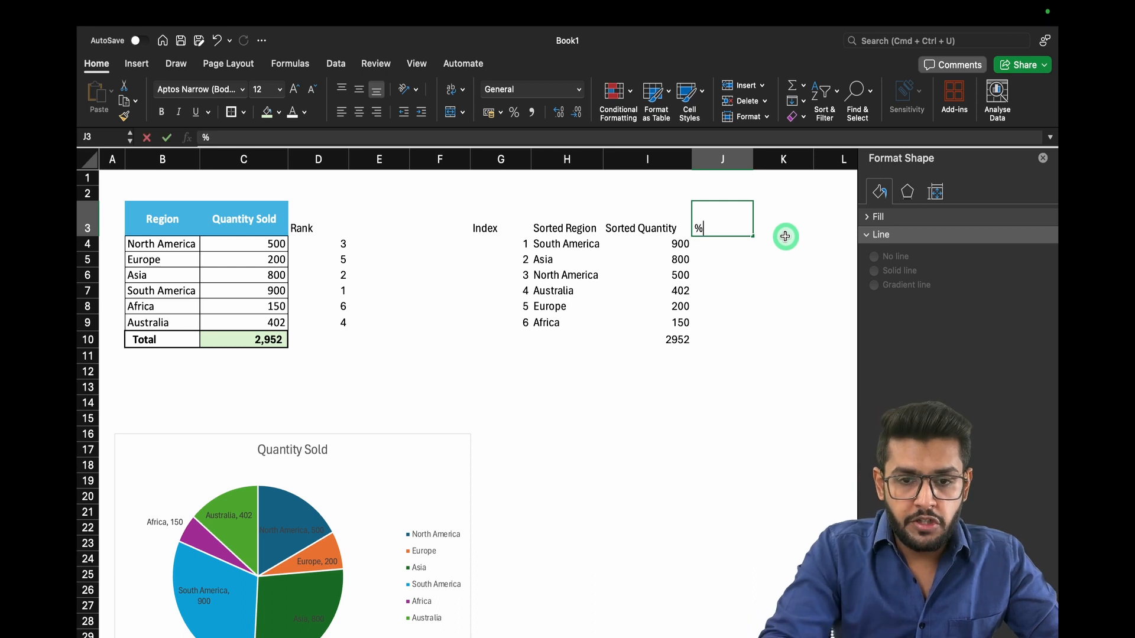
{"action": "key", "text": "BackSpace"}
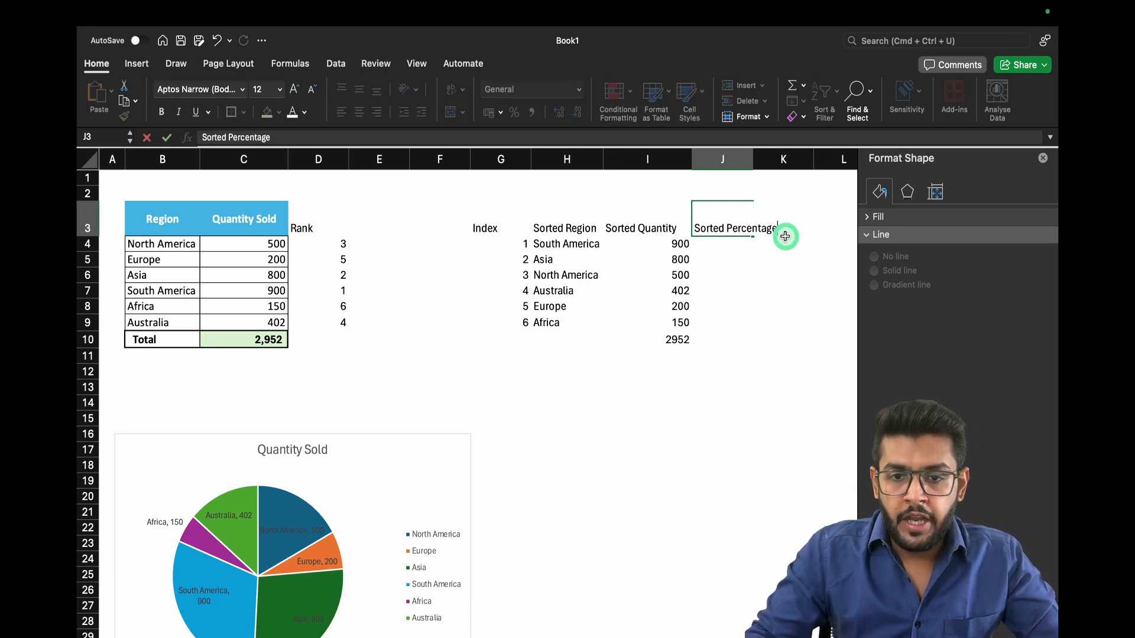
{"action": "type", "text": "Sorted Percentage"}
{"action": "key", "text": "Return"}
- Enter =I4/$I$10 in J4 to calculate the first region's share of the total
{"action": "type", "text": "="}
{"action": "key", "text": "Left"}
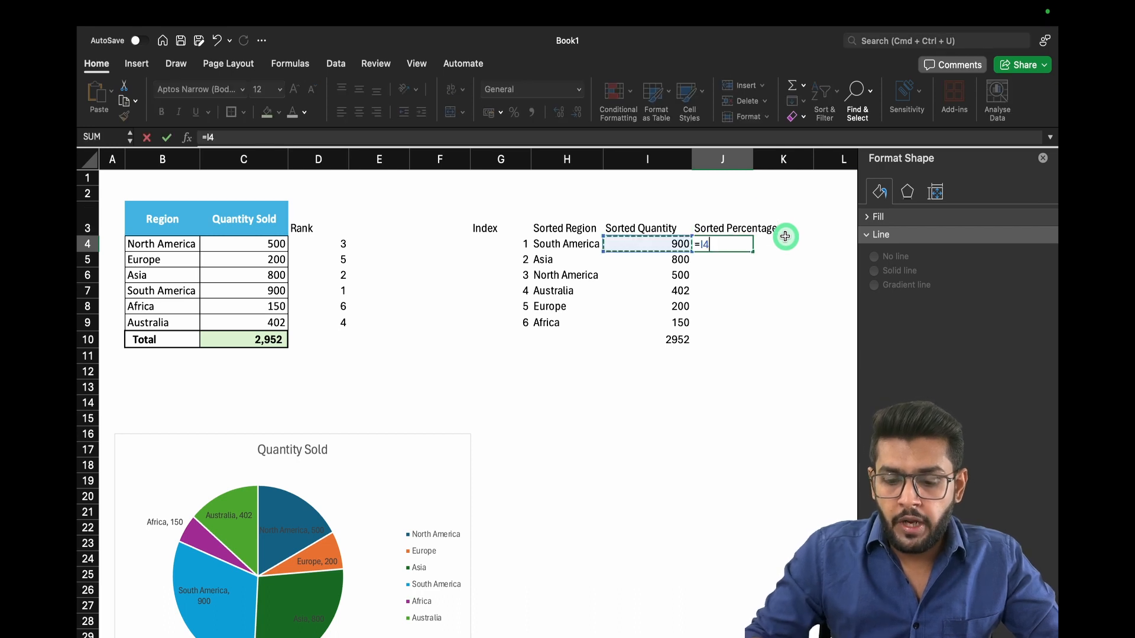
{"action": "type", "text": "/"}
{"action": "left_click", "coordinate": [670, 342]}
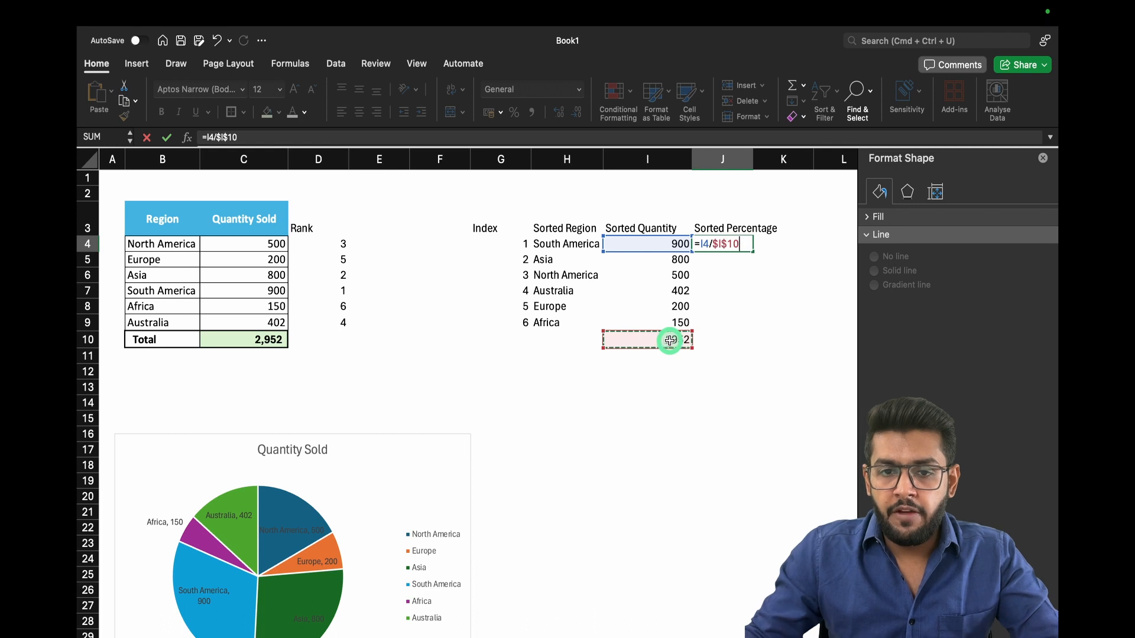
{"action": "key", "text": "Return"}
- Format J4 as a percentage and fill its formula down through J9
{"action": "key", "text": "Up"}
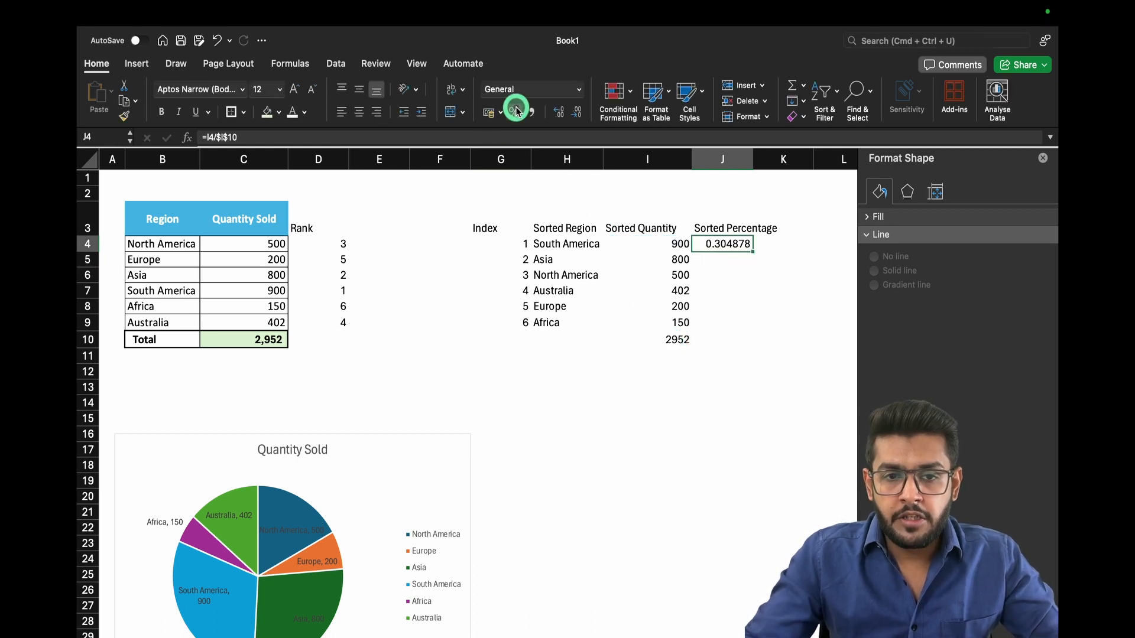
{"action": "left_click", "coordinate": [517, 111]}
{"action": "left_click_drag", "start_coordinate": [754, 252], "coordinate": [756, 323]}
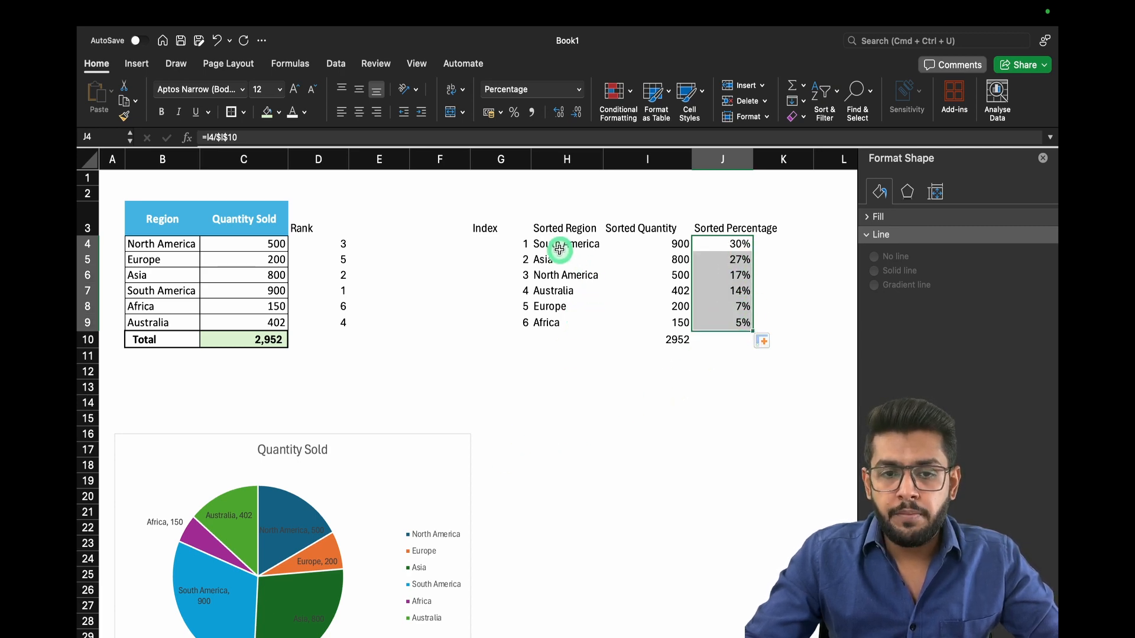
- Insert a 2-D clustered bar chart from H4:H9 and J4:J9 and place it below the sorted table, beside the pie chart
{"action": "left_click_drag", "start_coordinate": [559, 243], "coordinate": [558, 324]}
{"action": "left_click", "coordinate": [743, 244], "text": "super"}
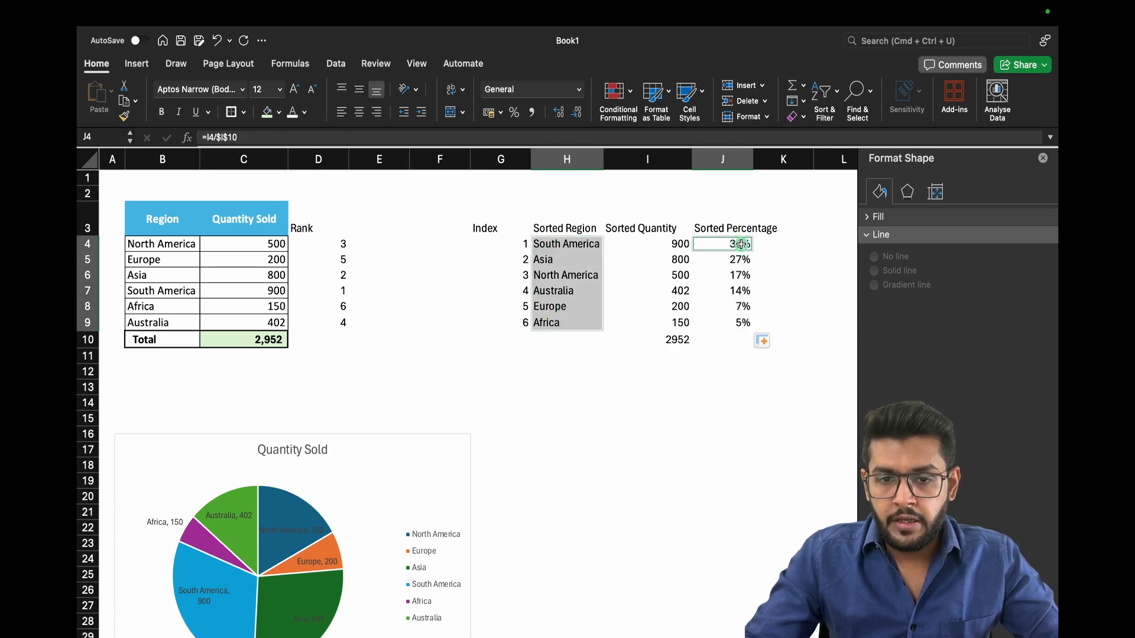
{"action": "left_click", "coordinate": [743, 324], "text": "shift"}
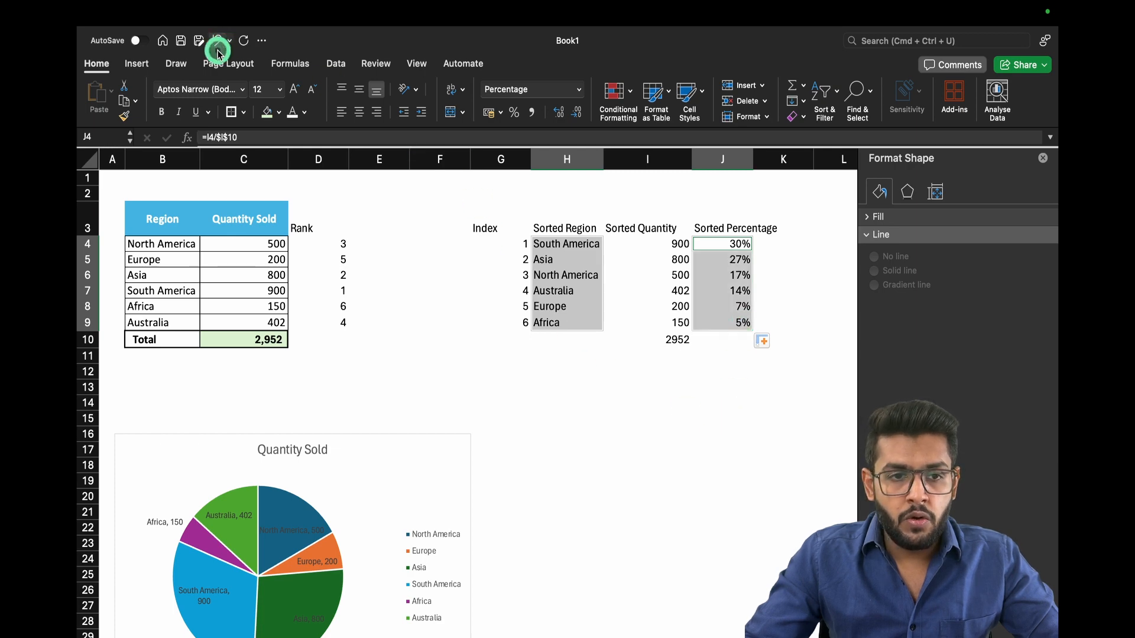
{"action": "left_click", "coordinate": [151, 70]}
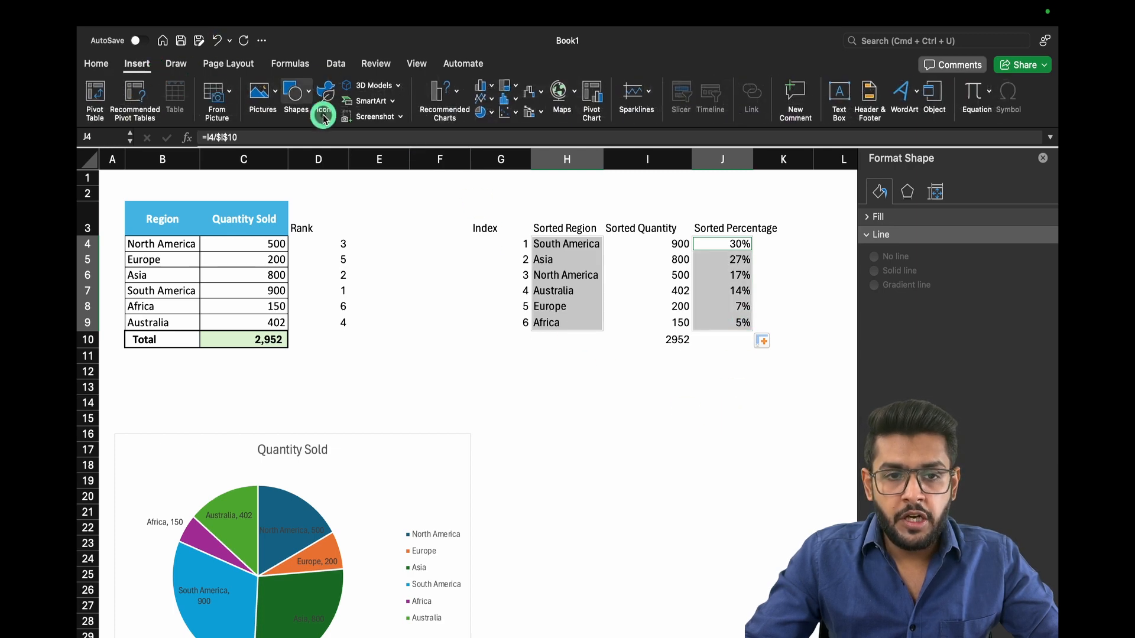
{"action": "left_click", "coordinate": [494, 89]}
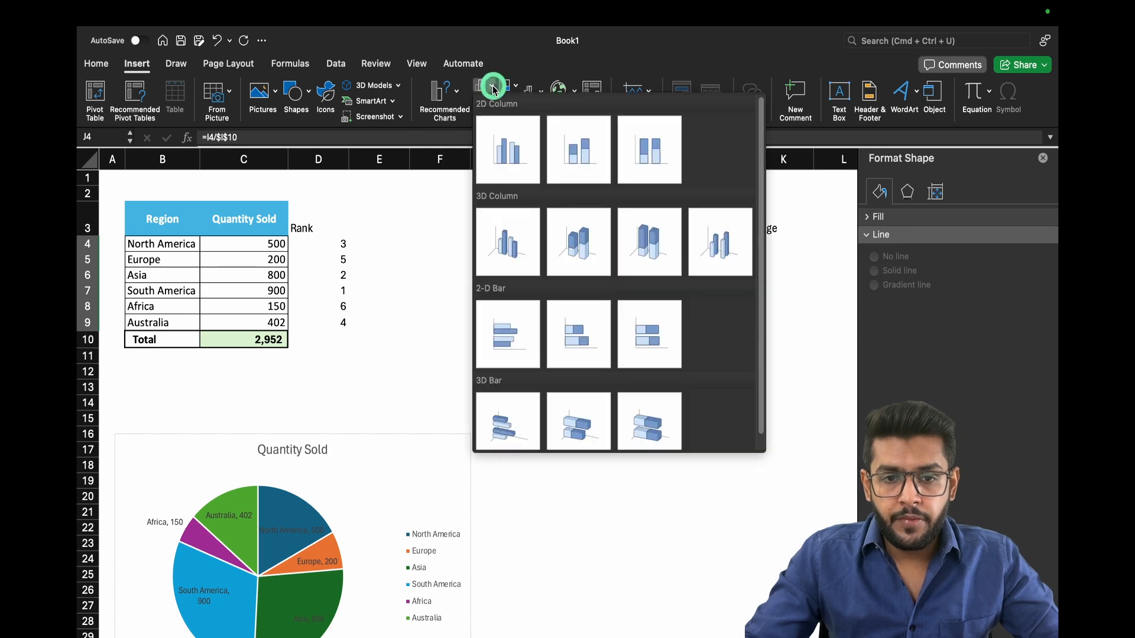
{"action": "left_click", "coordinate": [507, 337]}
{"action": "left_click_drag", "start_coordinate": [636, 382], "coordinate": [812, 434]}
{"action": "left_click", "coordinate": [859, 402]}
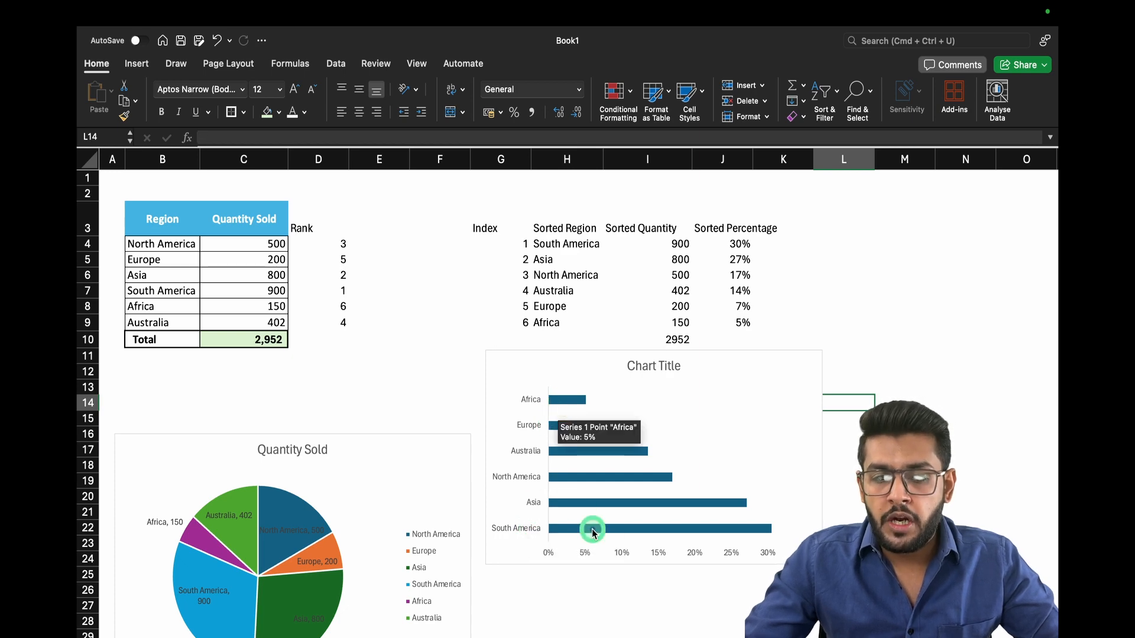
- Set the bar chart's region axis to show its categories in reverse order and close the axis formatting
{"action": "left_click", "coordinate": [732, 550]}
{"action": "left_click", "coordinate": [528, 452]}
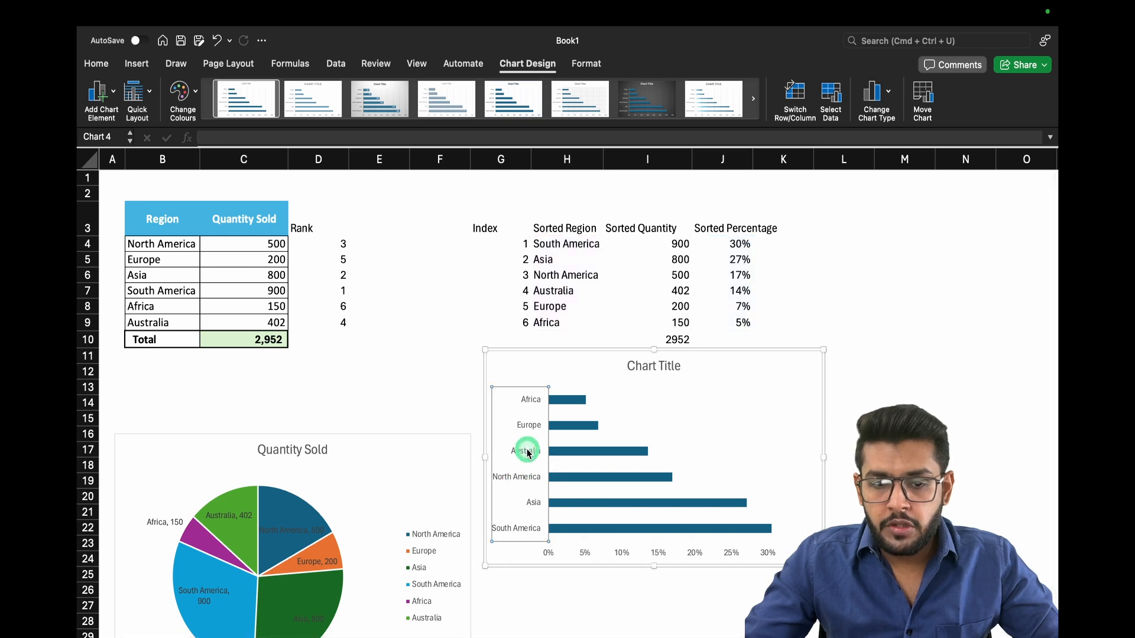
{"action": "right_click", "coordinate": [528, 452]}
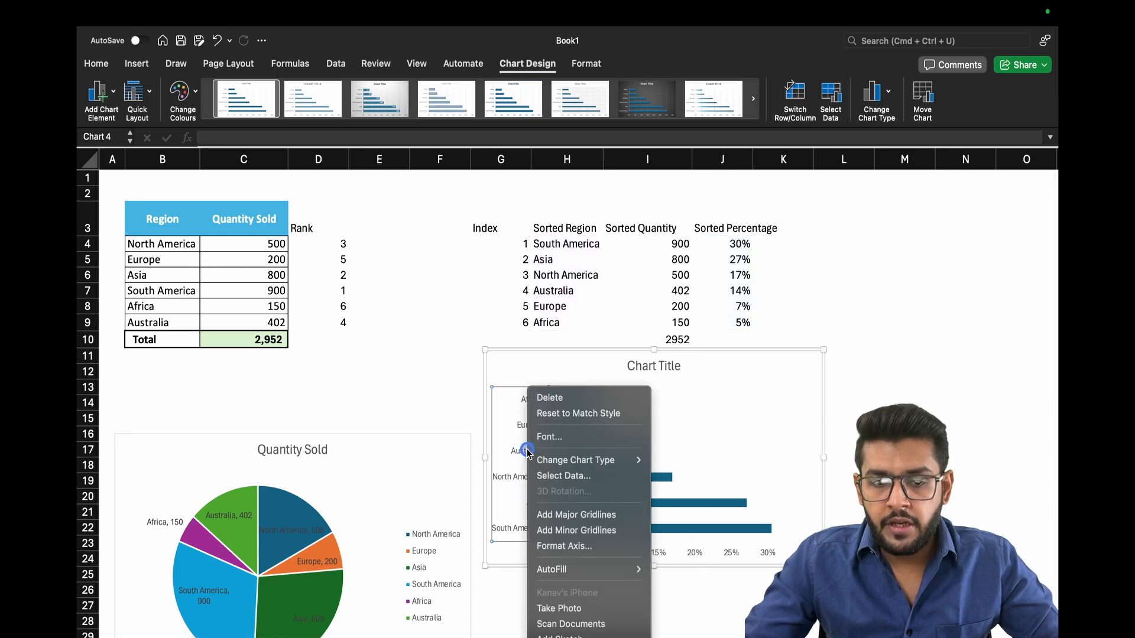
{"action": "left_click", "coordinate": [563, 545]}
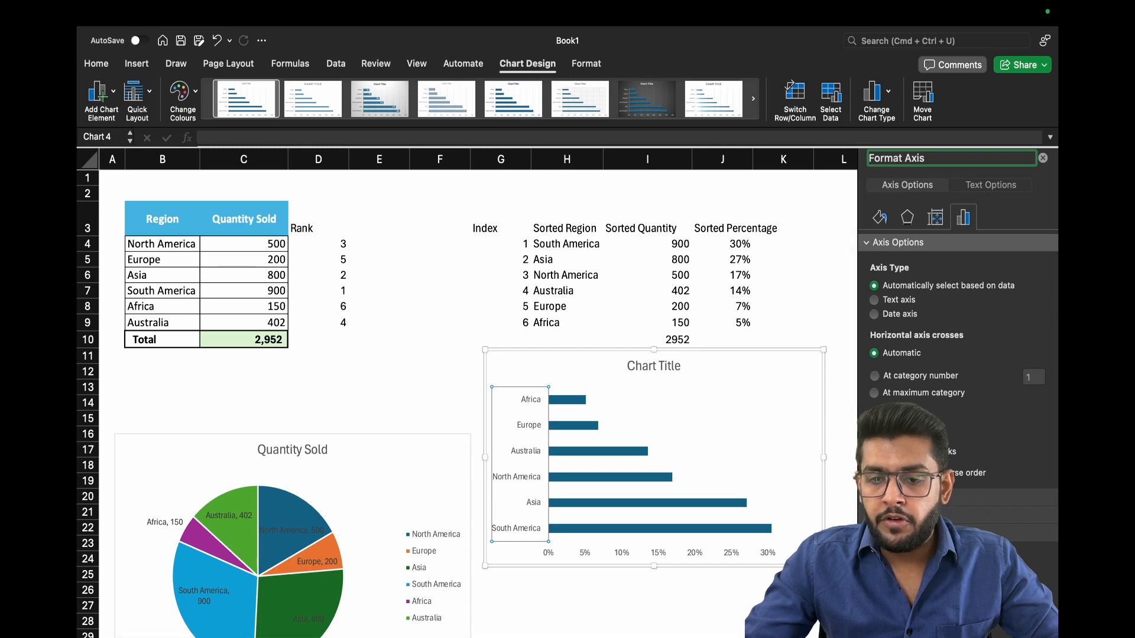
{"action": "left_click", "coordinate": [875, 473]}
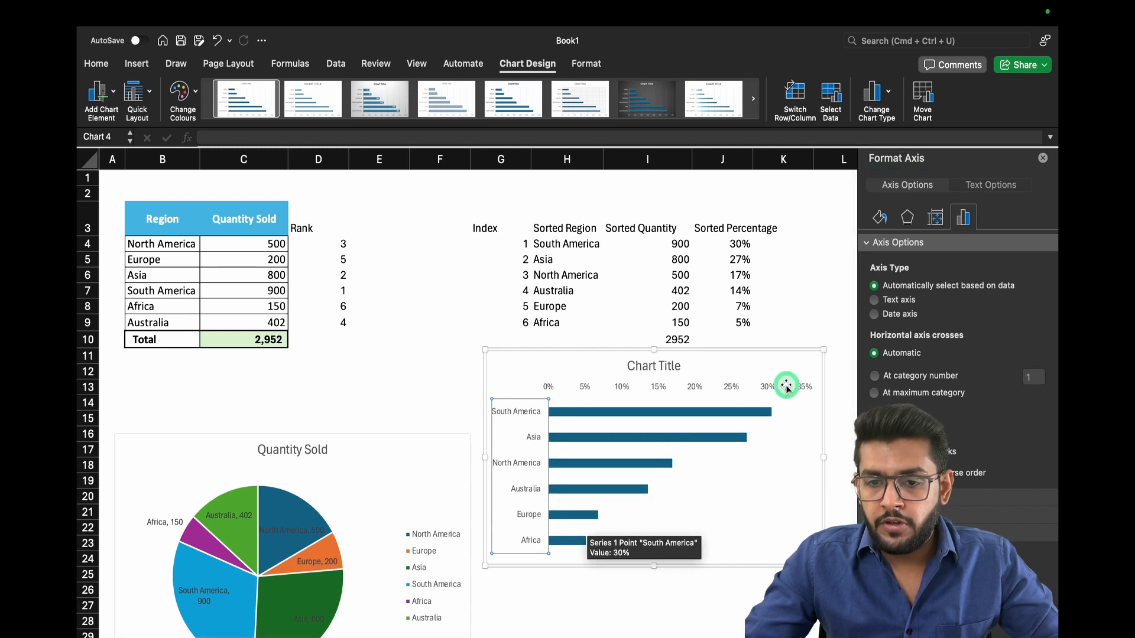
{"action": "left_click", "coordinate": [1043, 158]}
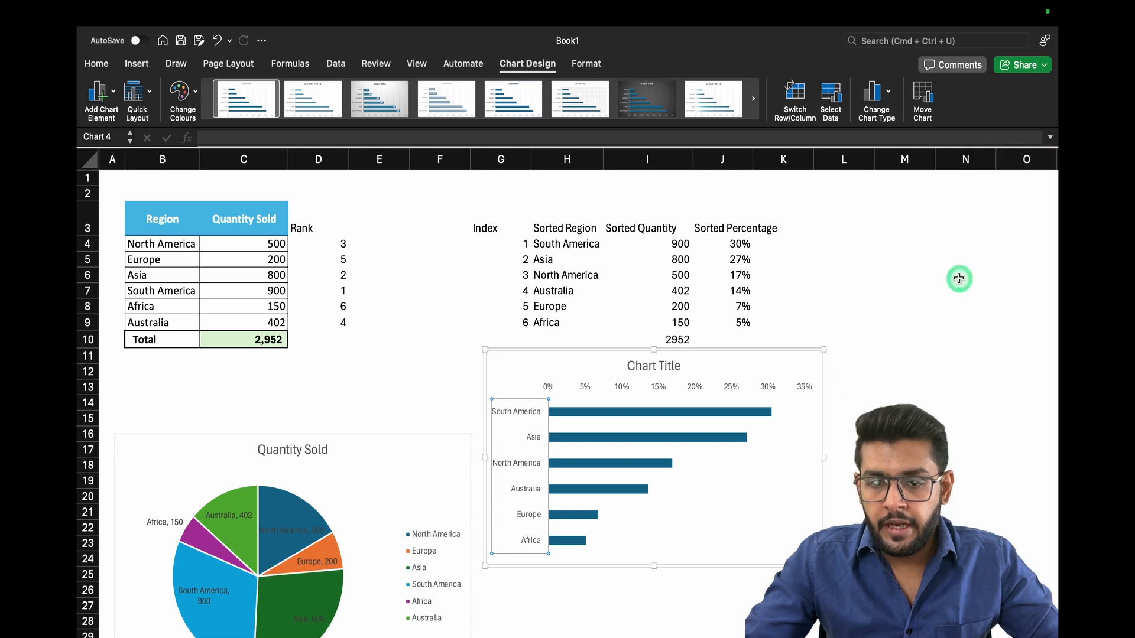
- Reduce the gap width of the bar chart's data series to 17%
{"action": "left_click", "coordinate": [658, 417]}
{"action": "right_click", "coordinate": [658, 416]}
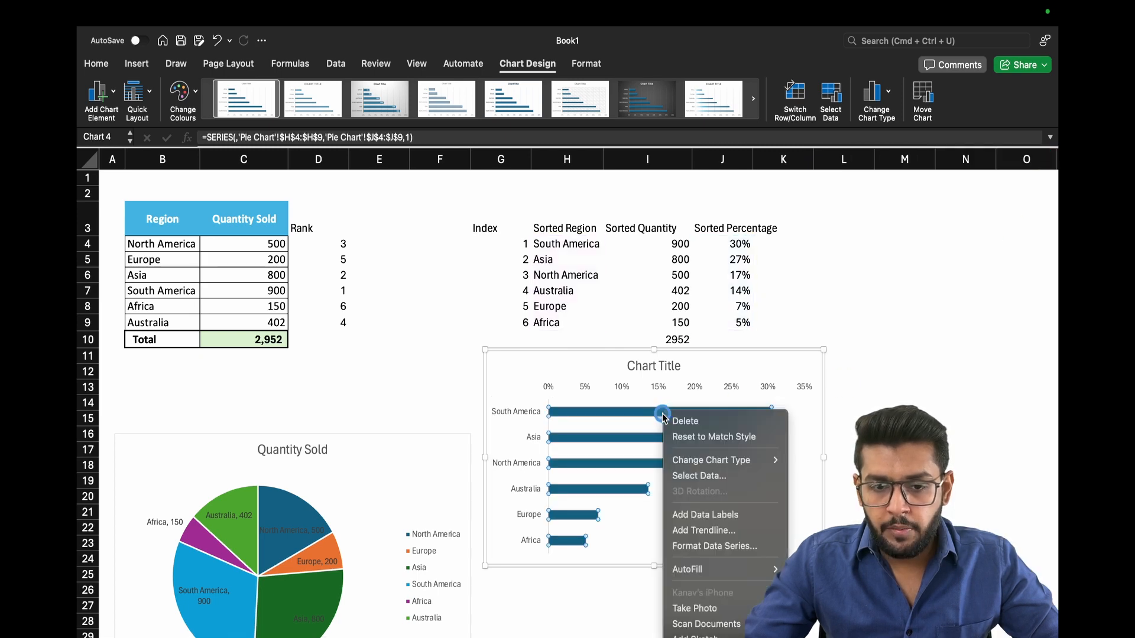
{"action": "left_click", "coordinate": [658, 416]}
{"action": "right_click", "coordinate": [697, 418]}
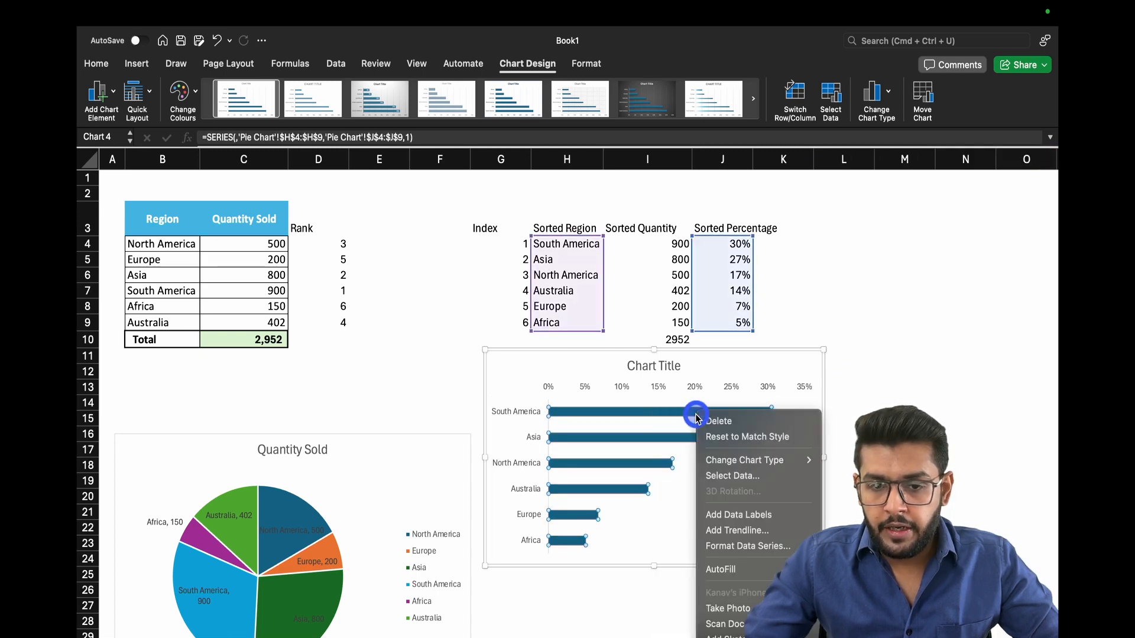
{"action": "left_click", "coordinate": [752, 547]}
{"action": "left_click", "coordinate": [955, 316]}
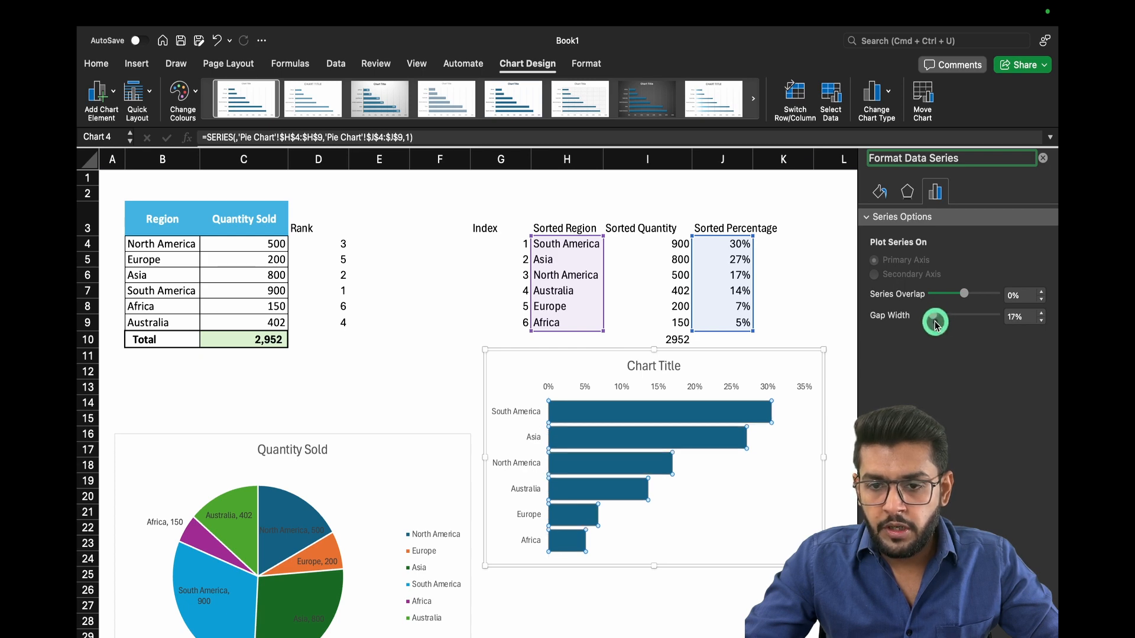
- Fill all bars of the chart's data series with a dark grey theme colour
{"action": "left_click", "coordinate": [654, 420]}
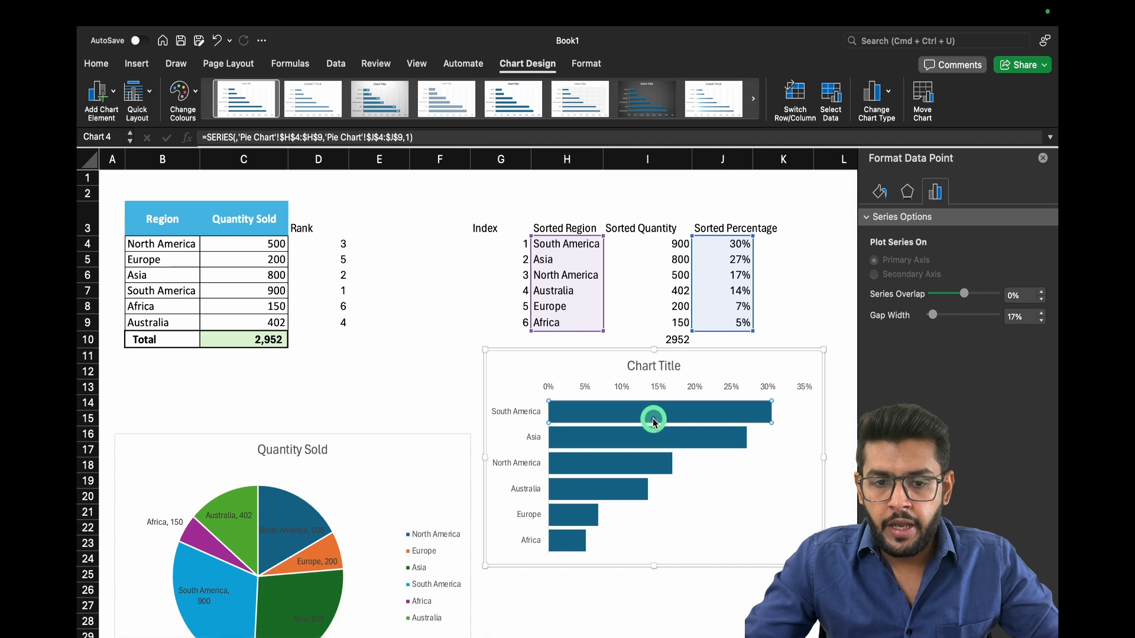
{"action": "left_click", "coordinate": [764, 483]}
{"action": "left_click", "coordinate": [723, 422]}
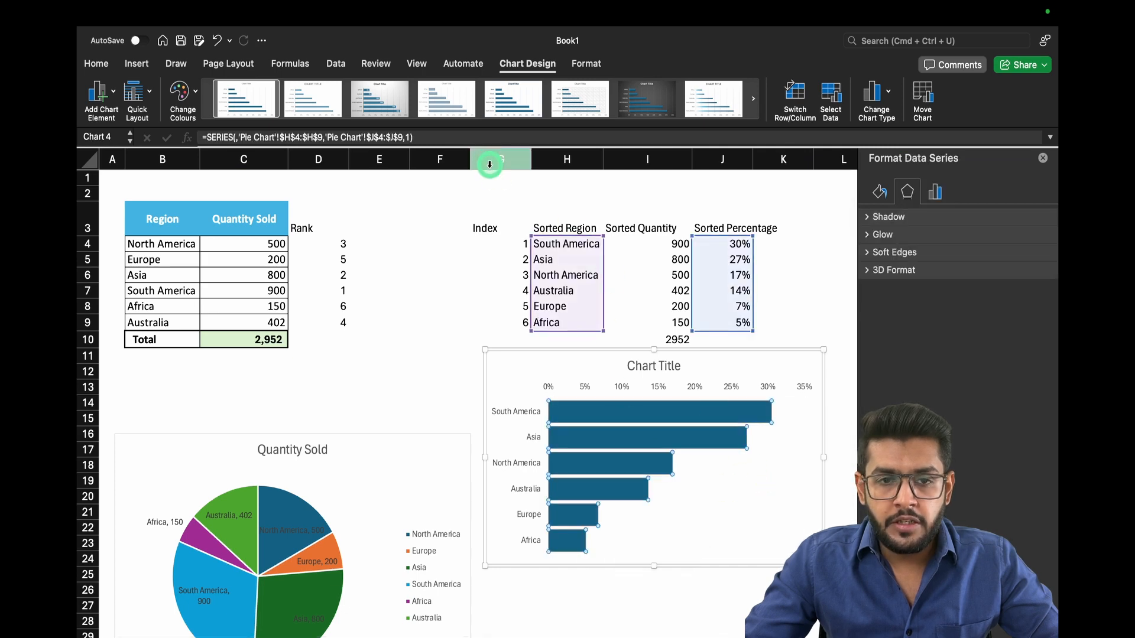
{"action": "left_click", "coordinate": [586, 63]}
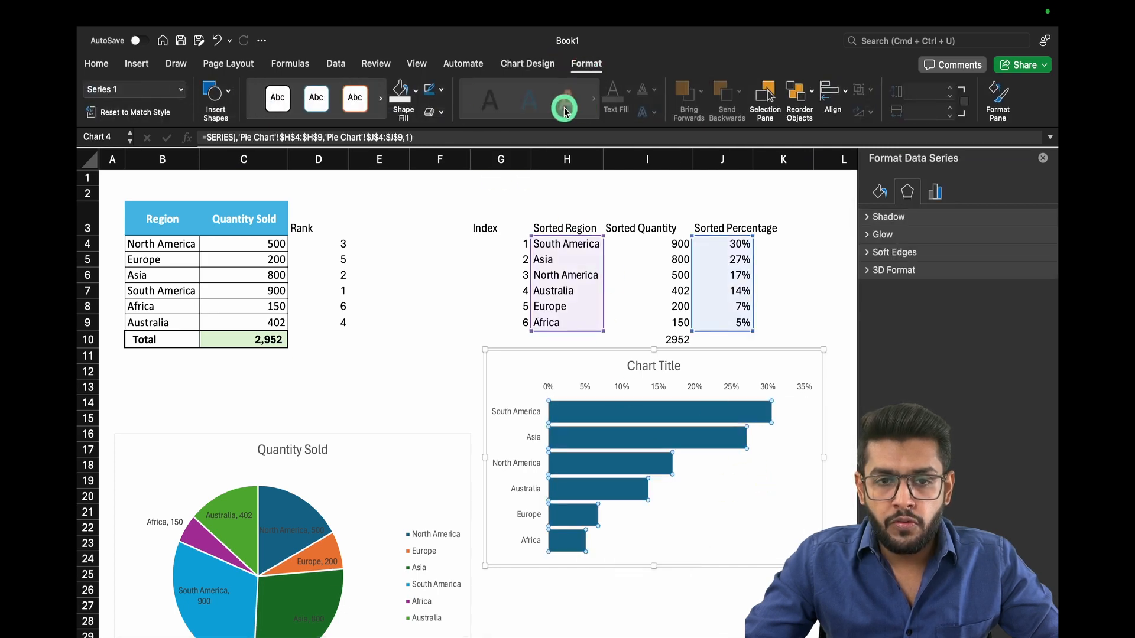
{"action": "left_click", "coordinate": [422, 94]}
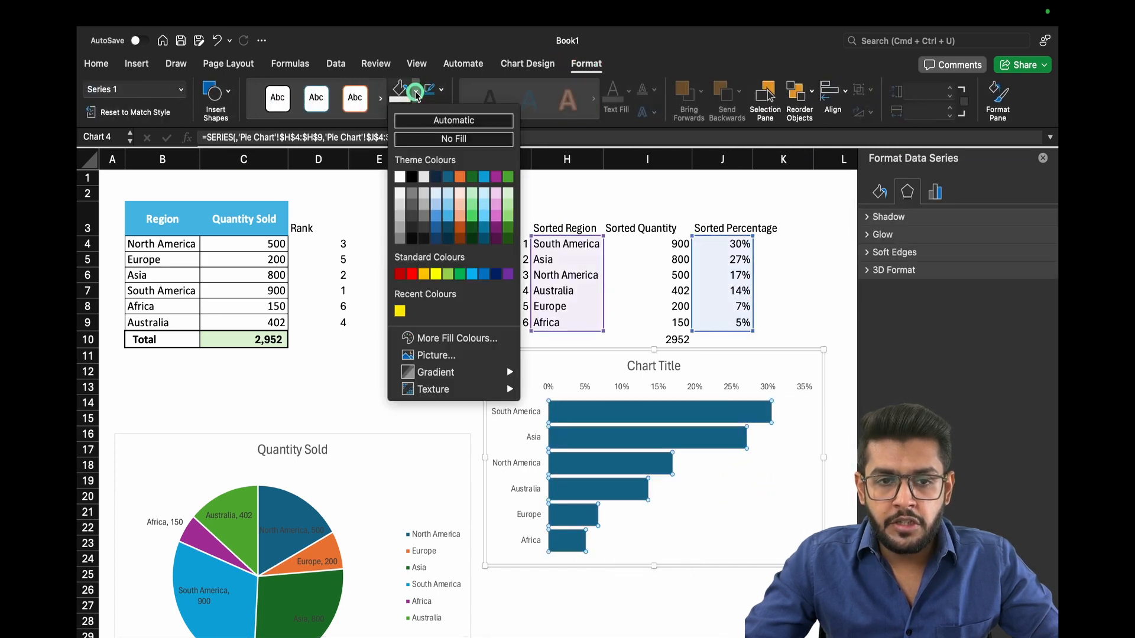
{"action": "left_click", "coordinate": [412, 220]}
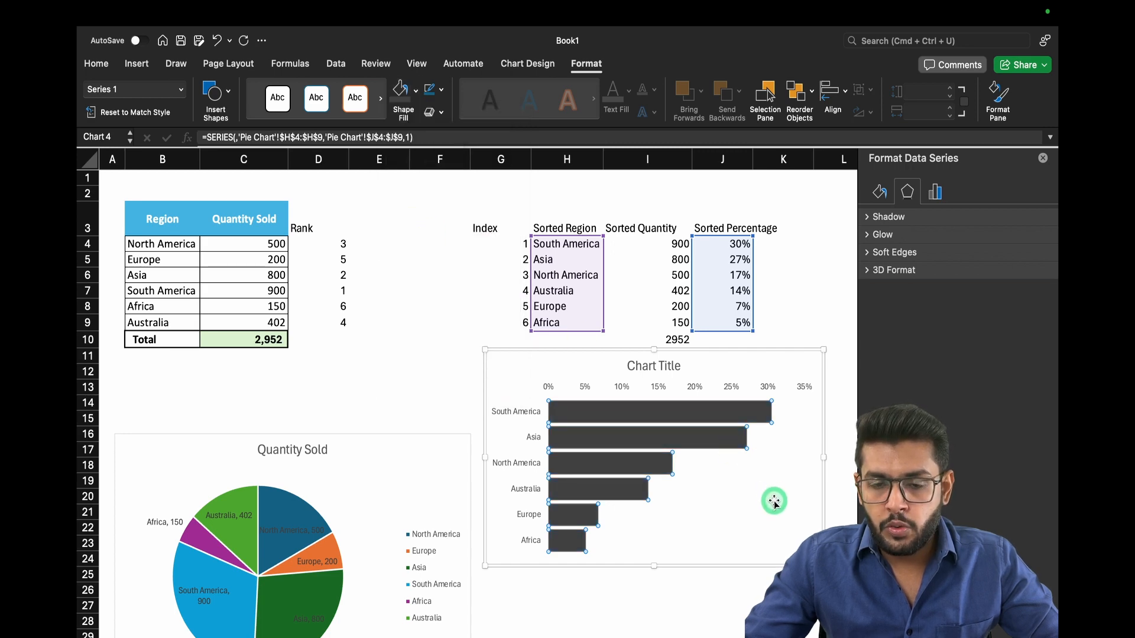
- Add data labels to the bars of the bar chart's data series
{"action": "left_click", "coordinate": [727, 420]}
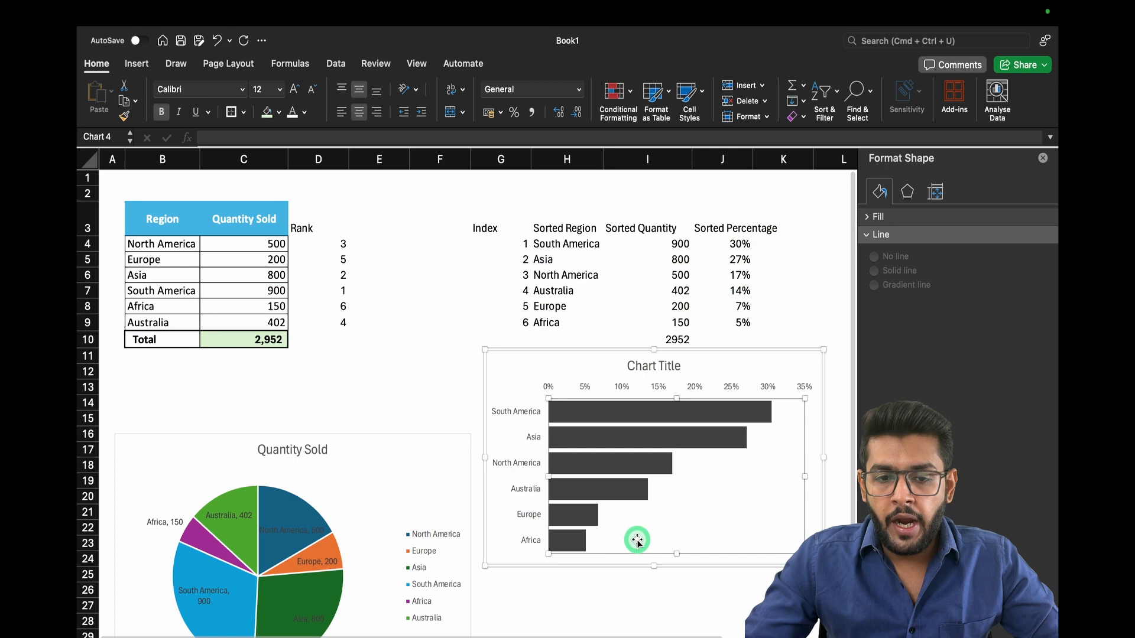
{"action": "left_click", "coordinate": [633, 540]}
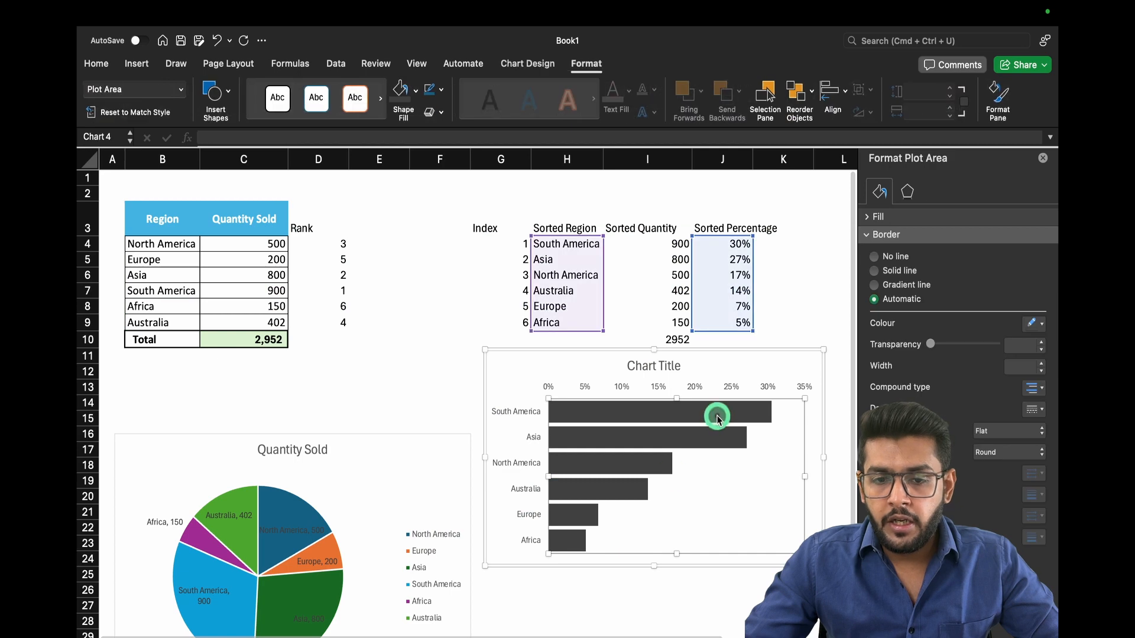
{"action": "left_click", "coordinate": [717, 414]}
{"action": "right_click", "coordinate": [717, 417]}
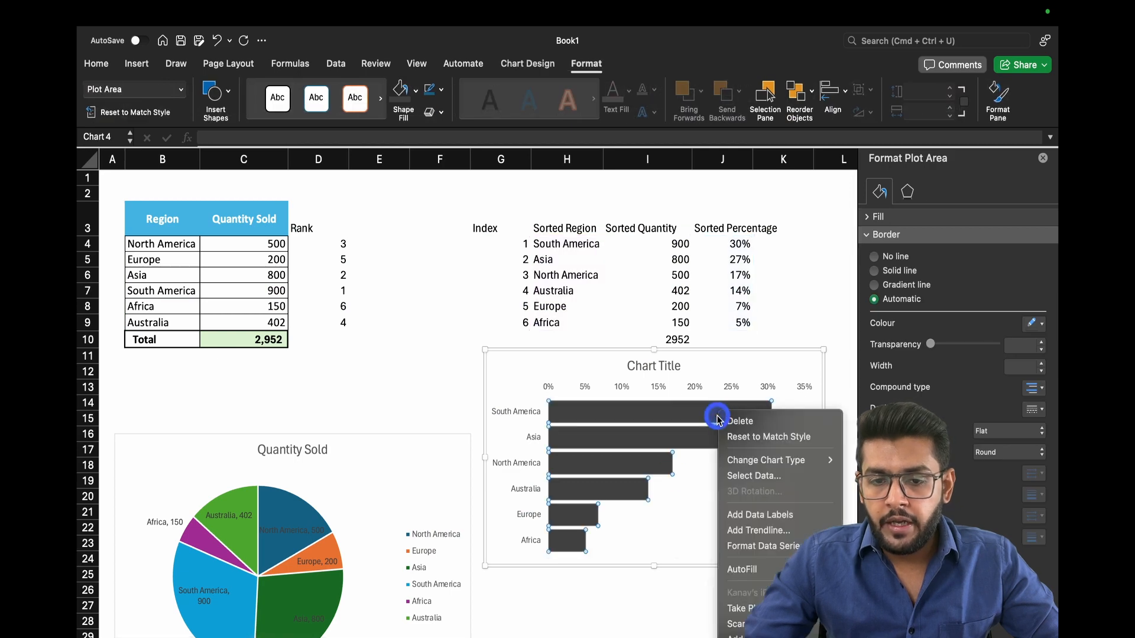
{"action": "left_click", "coordinate": [771, 515]}
- Position the bar chart's data labels inside the bars at their base
{"action": "left_click", "coordinate": [783, 412]}
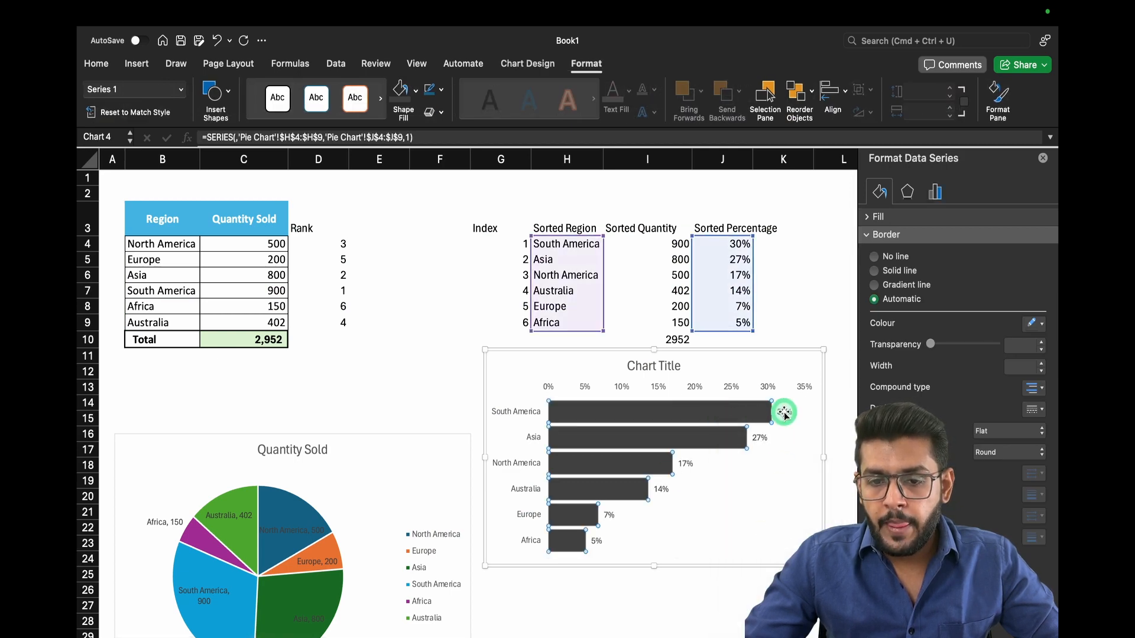
{"action": "right_click", "coordinate": [784, 413]}
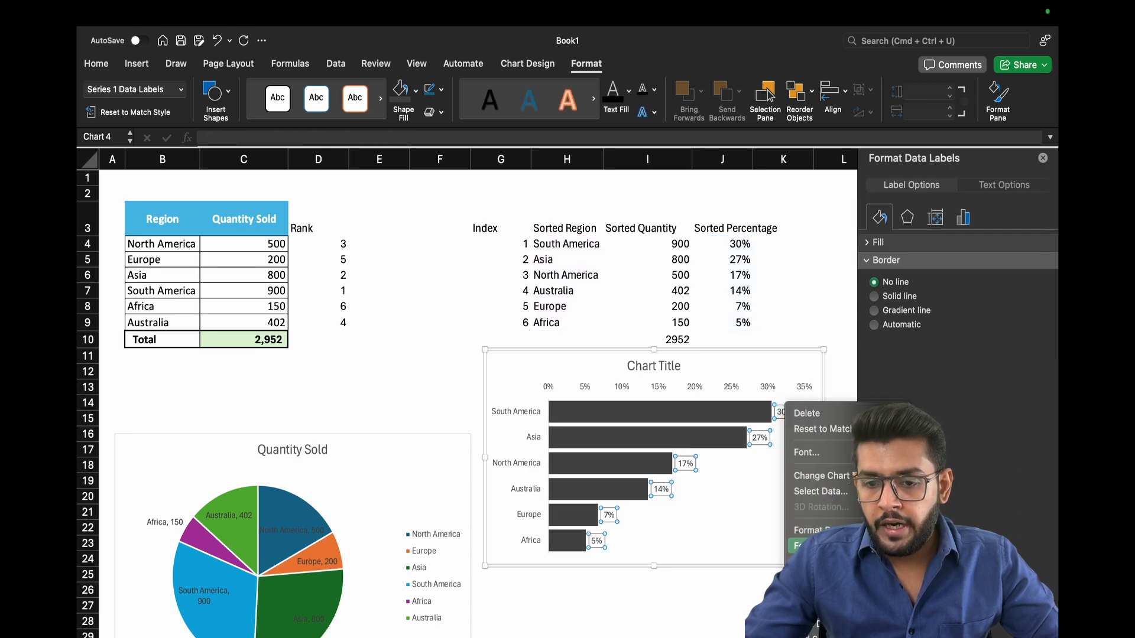
{"action": "left_click", "coordinate": [816, 545]}
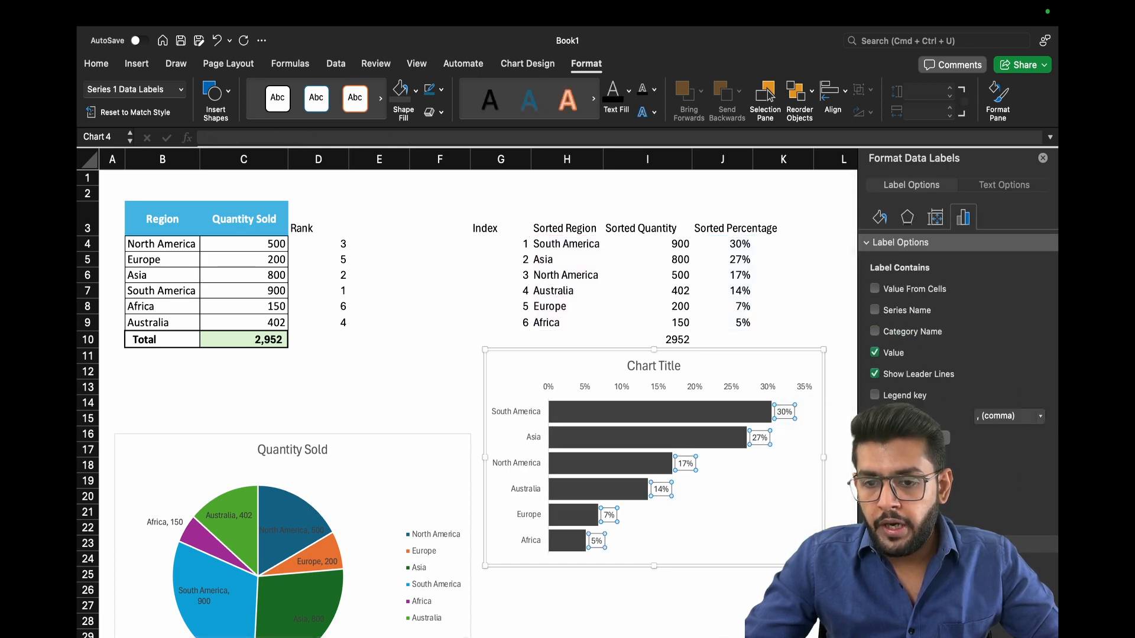
{"action": "left_click", "coordinate": [875, 506]}
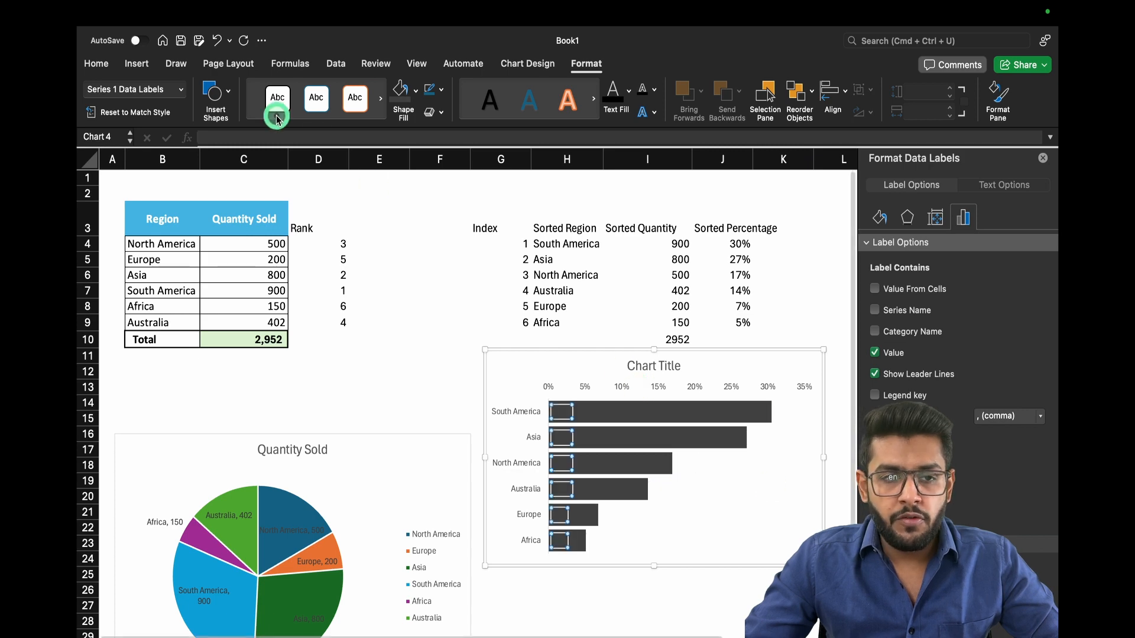
- Set the font colour of the bar chart's data labels to white and deselect the chart
{"action": "left_click", "coordinate": [96, 64]}
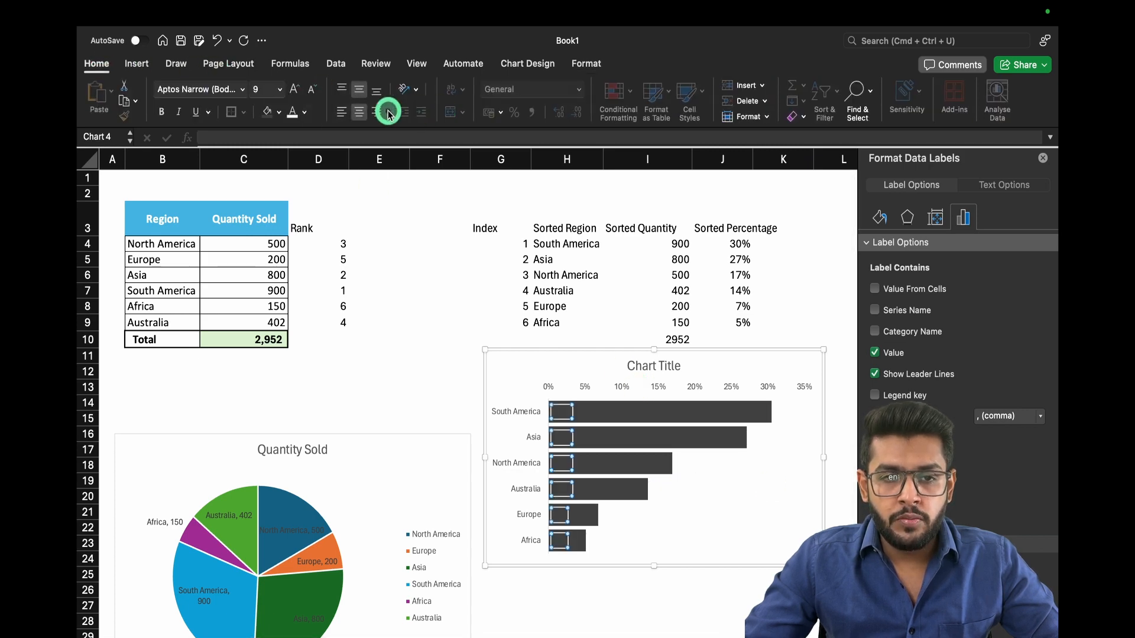
{"action": "left_click", "coordinate": [290, 117]}
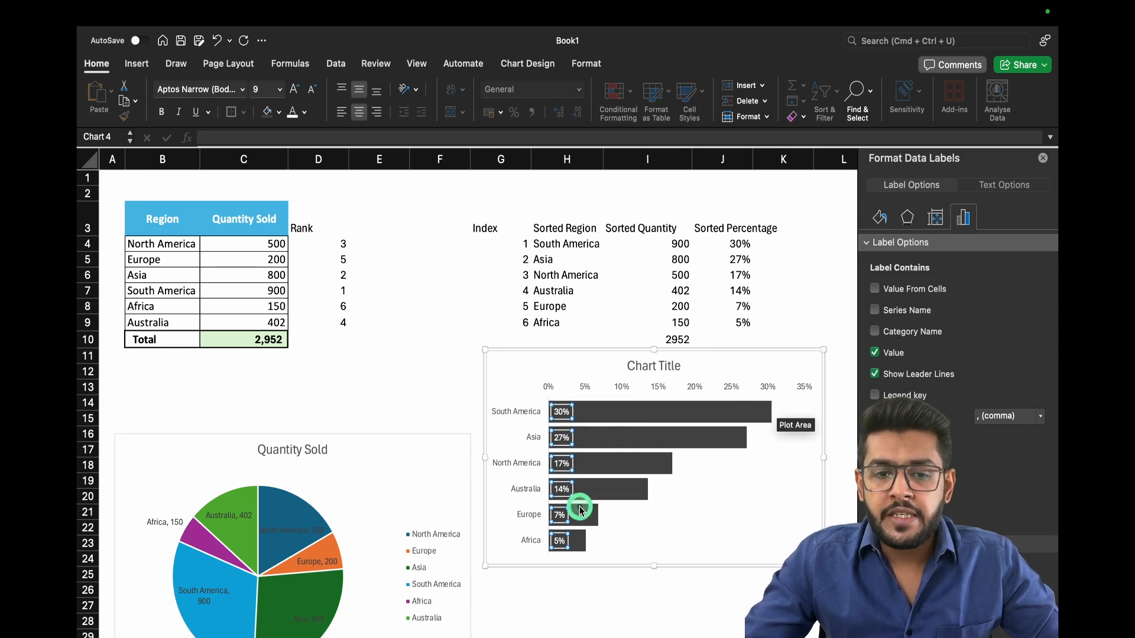
{"action": "left_click", "coordinate": [595, 588]}
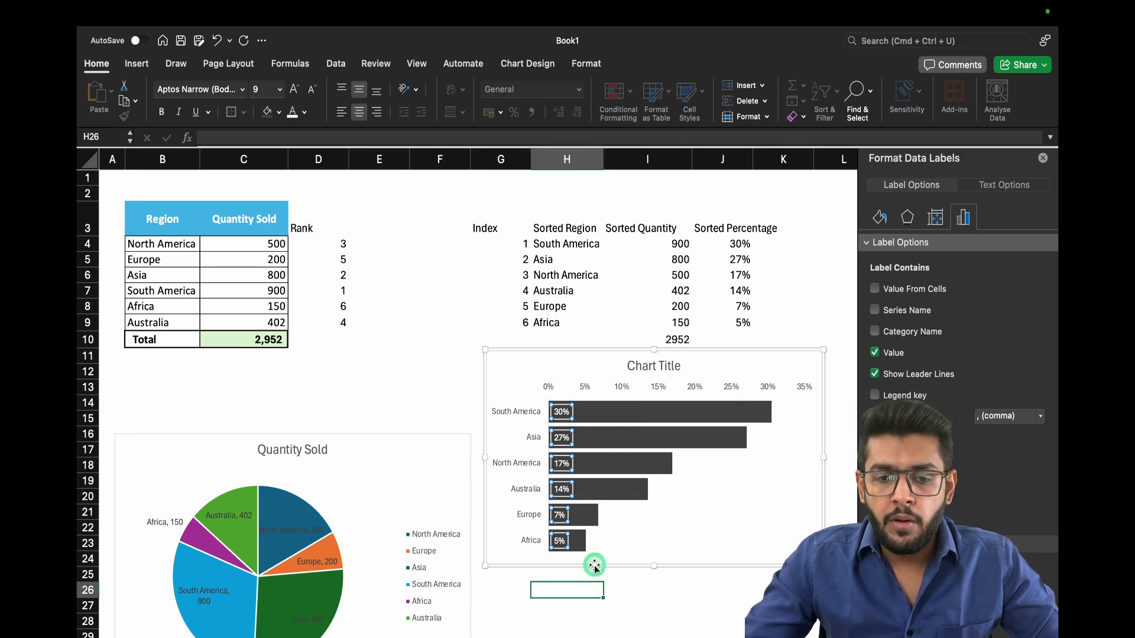
- Link the data label of the topmost bar, South America, to its sorted quantity in cell I4
{"action": "left_click", "coordinate": [565, 416]}
{"action": "left_click", "coordinate": [559, 417]}
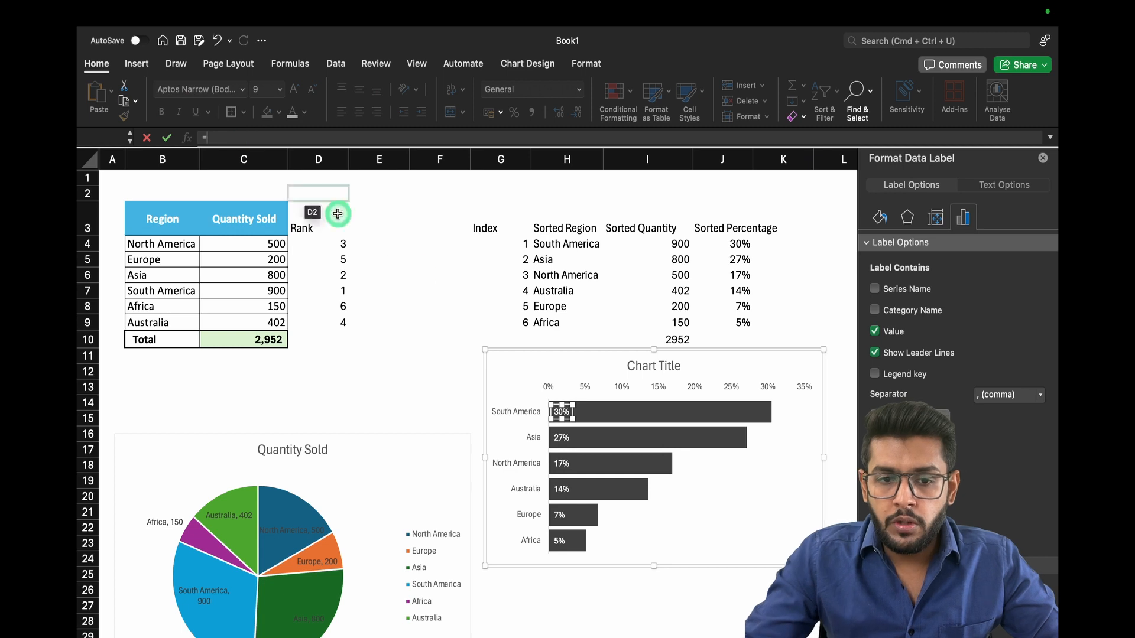
{"action": "left_click", "coordinate": [663, 243]}
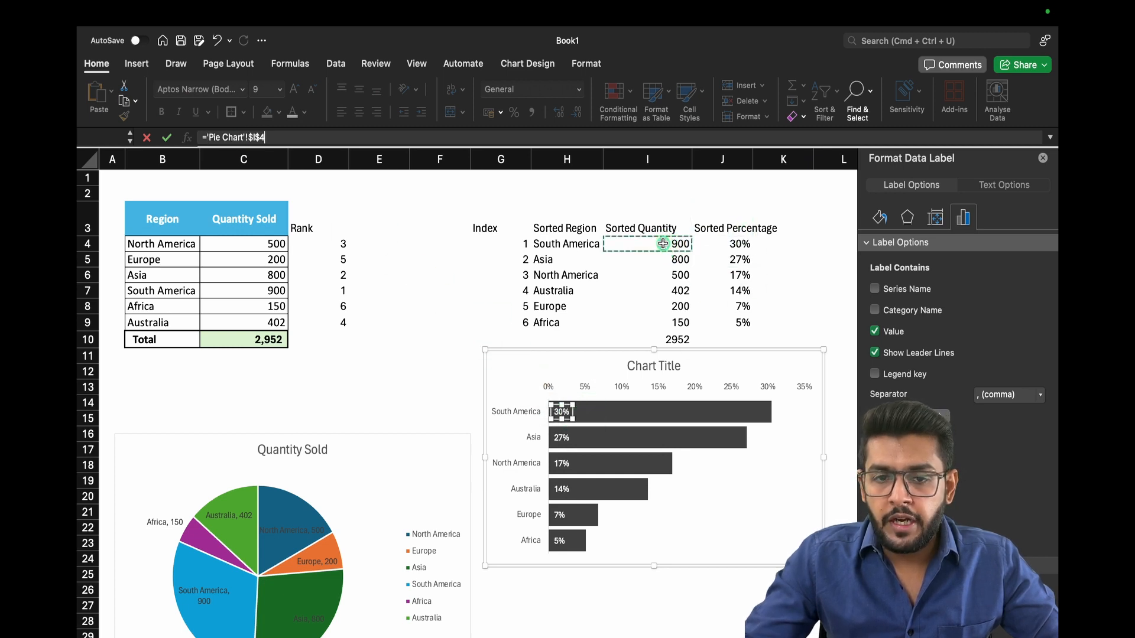
{"action": "key", "text": "Return"}
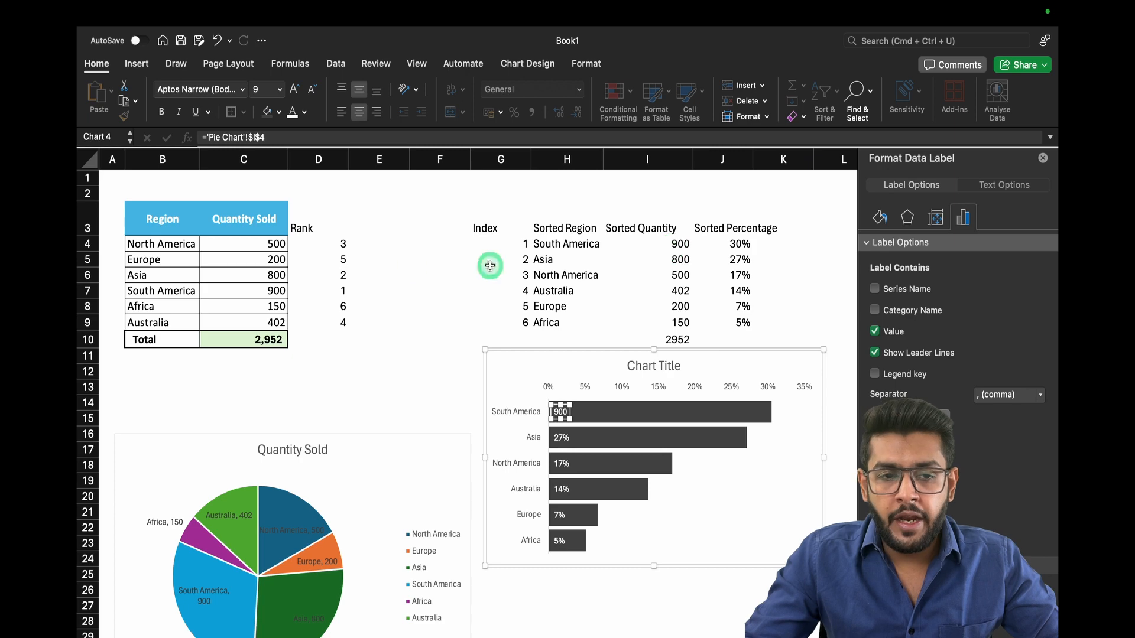
- Set Asia's quantity sold in C6 to 1000
{"action": "left_click", "coordinate": [267, 279]}
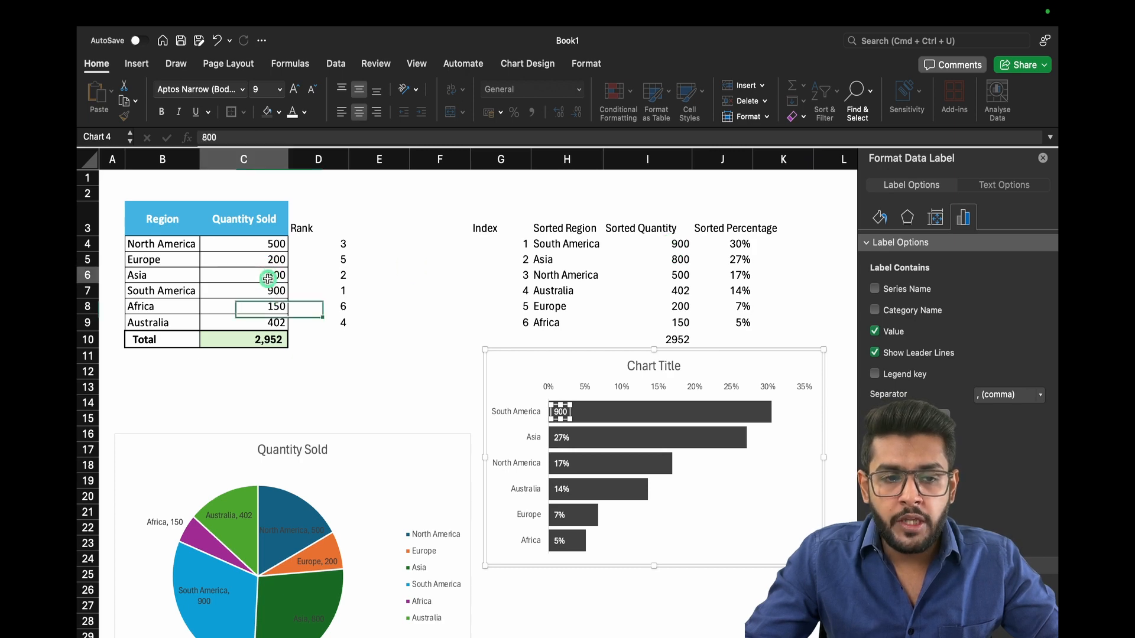
{"action": "type", "text": "1000"}
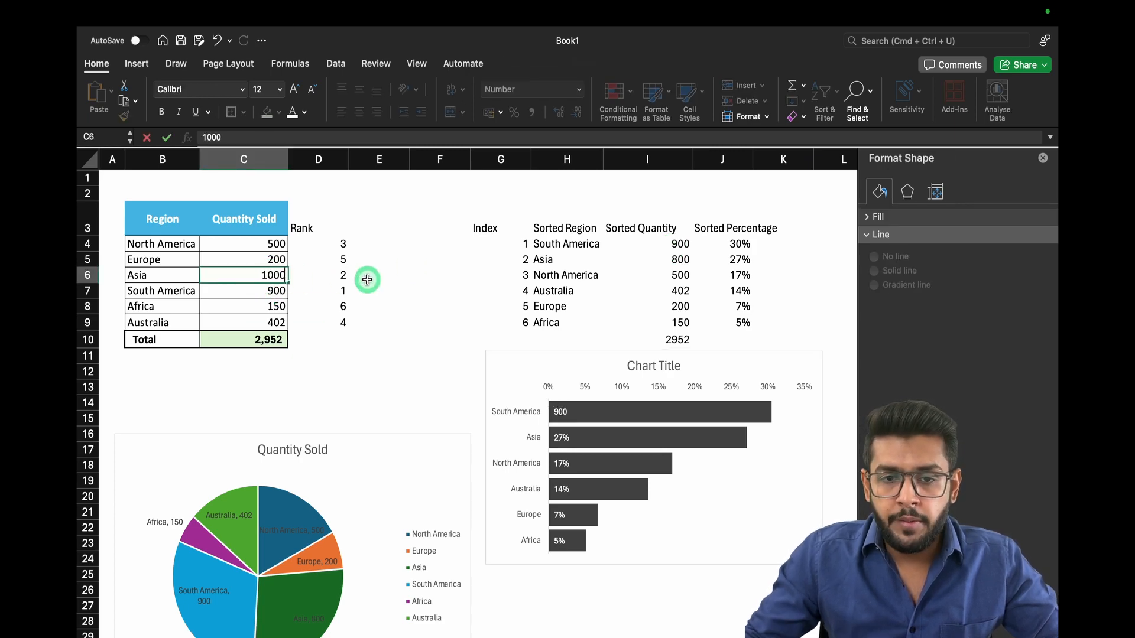
{"action": "key", "text": "Return"}
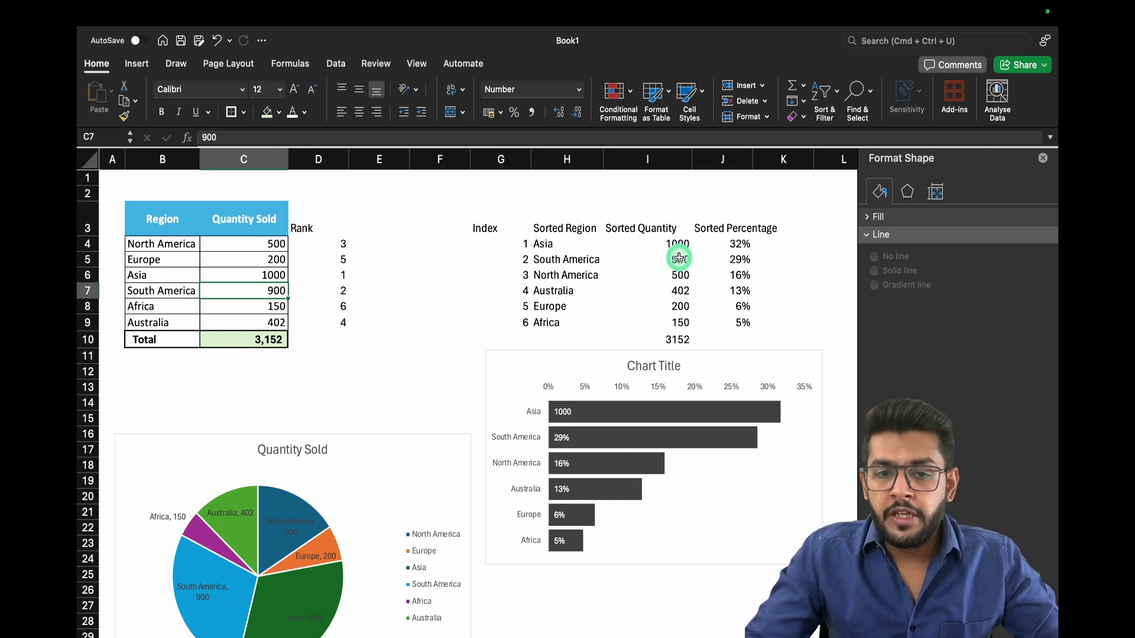
- Link the data label of the second bar, South America, to its sorted quantity in cell I5
{"action": "mouse_move", "coordinate": [596, 423]}
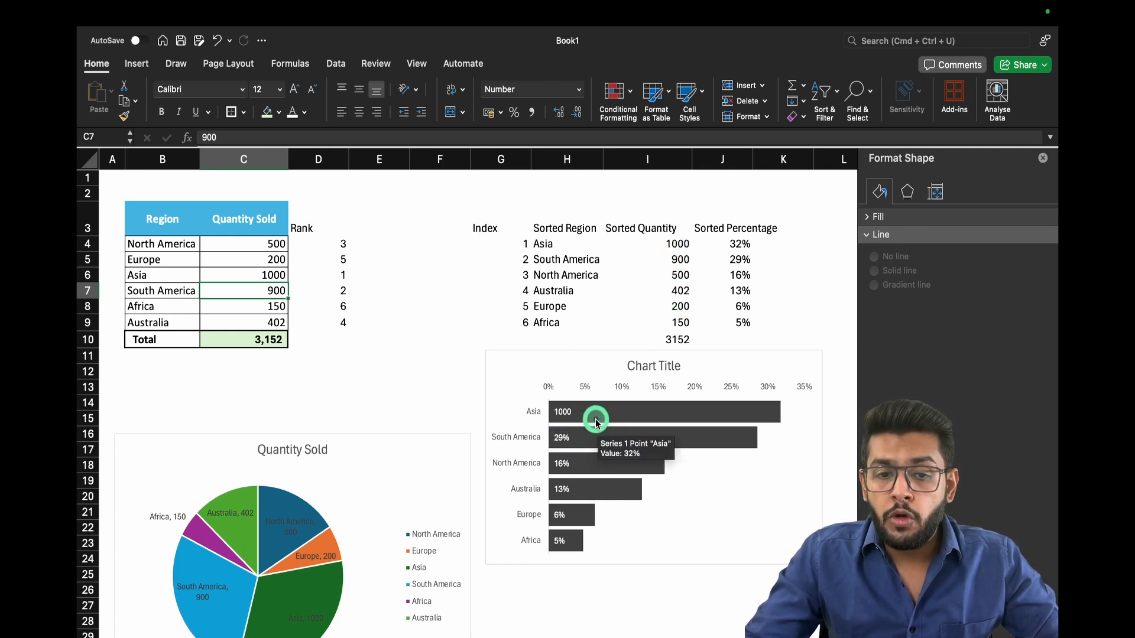
{"action": "left_click", "coordinate": [562, 436]}
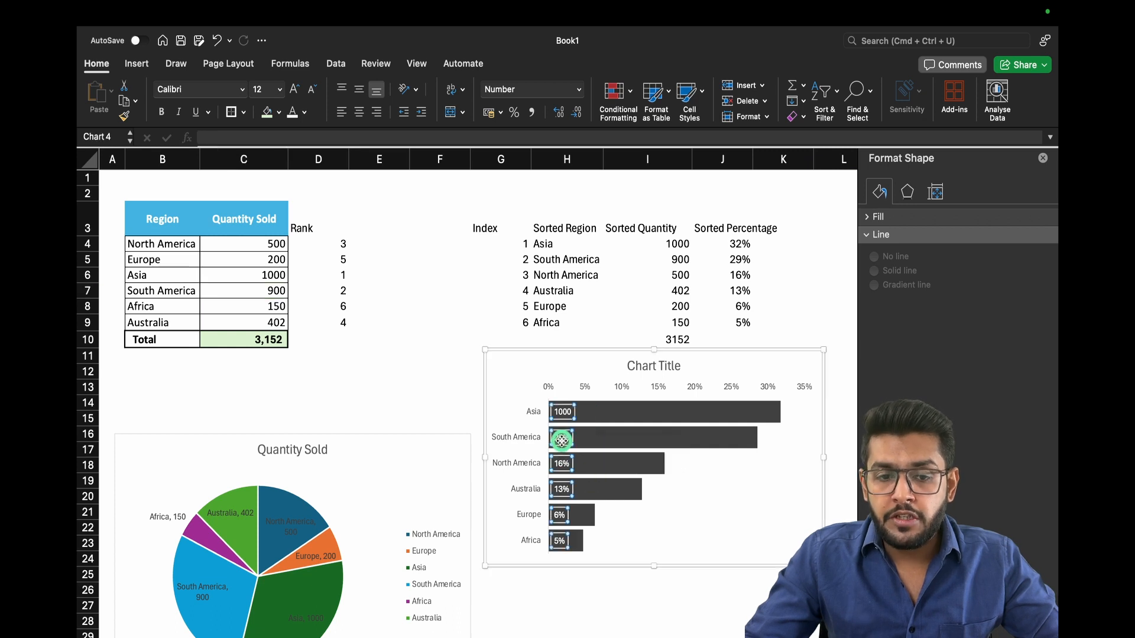
{"action": "left_click", "coordinate": [561, 437]}
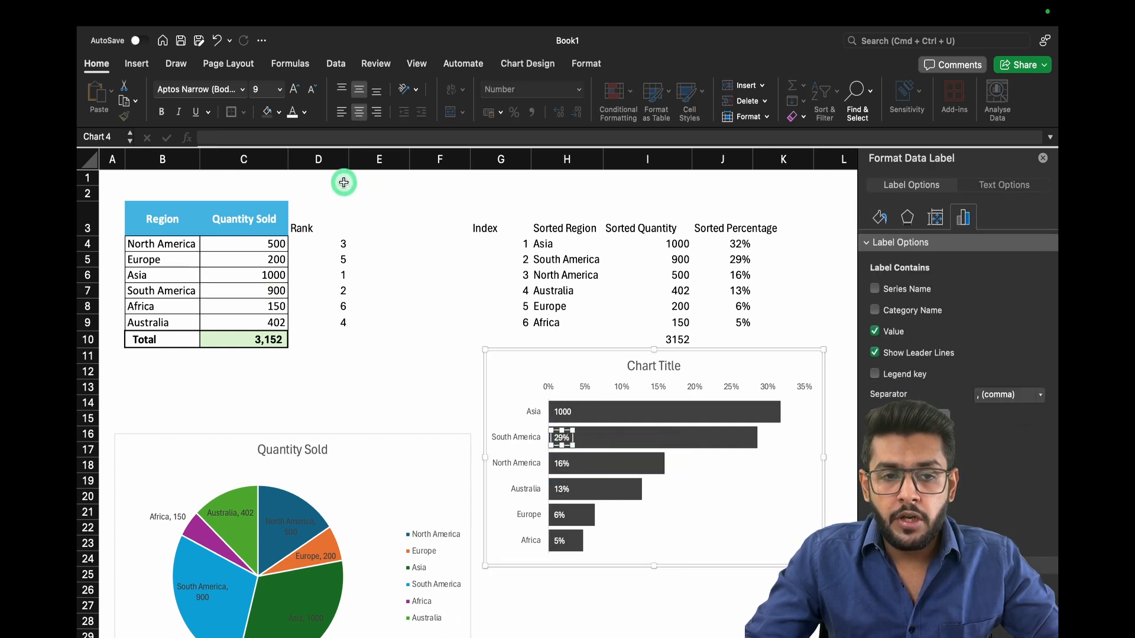
{"action": "left_click", "coordinate": [303, 137]}
{"action": "type", "text": "="}
{"action": "left_click", "coordinate": [664, 260]}
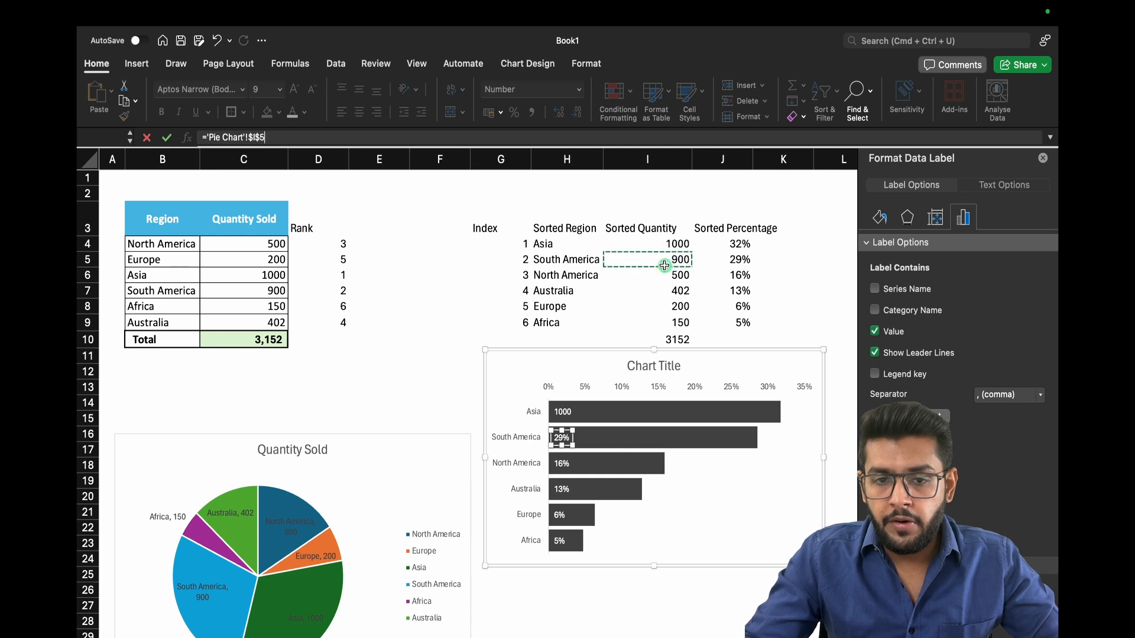
{"action": "key", "text": "Return"}
- Link the North America and Australia bars' data labels to the sorted quantities in cells I6 and I7
{"action": "left_click", "coordinate": [562, 463]}
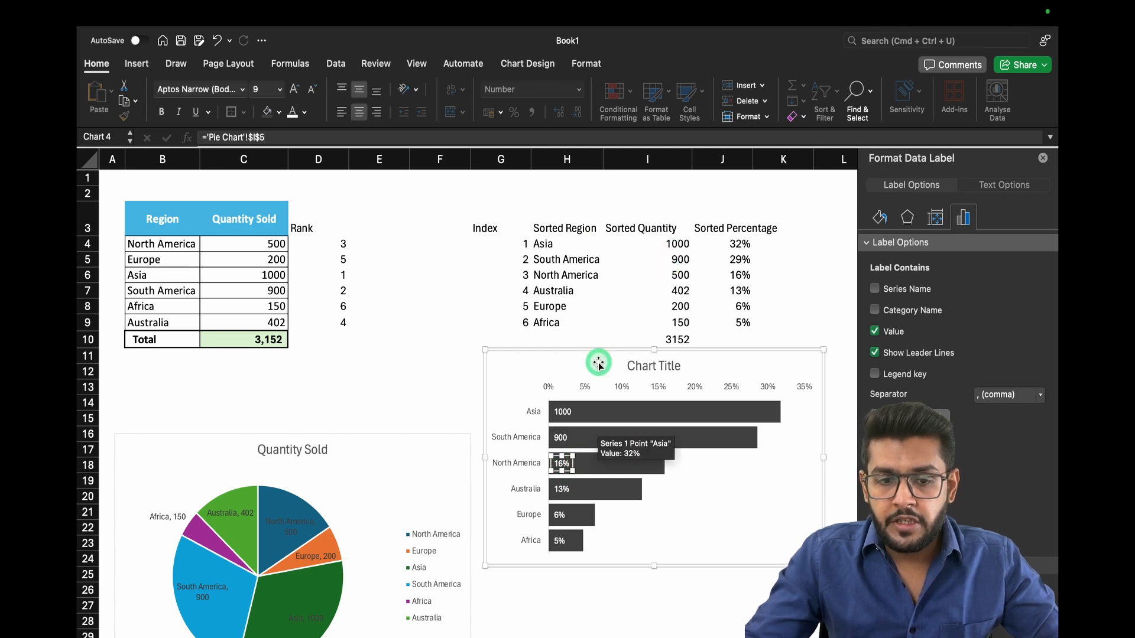
{"action": "type", "text": "="}
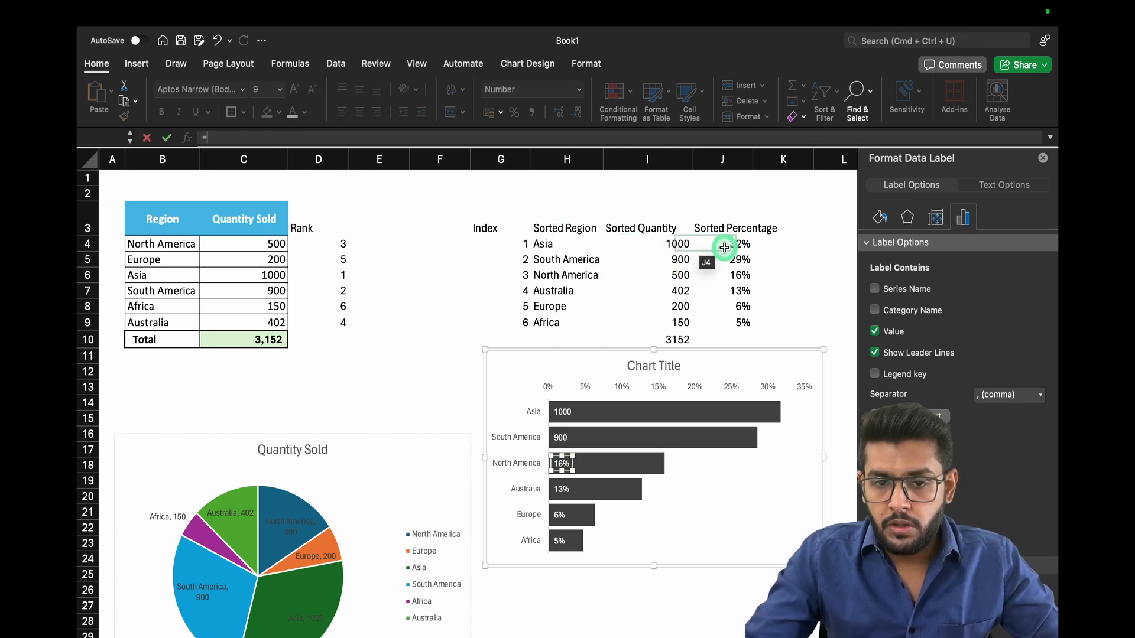
{"action": "left_click", "coordinate": [677, 277]}
{"action": "key", "text": "Return"}
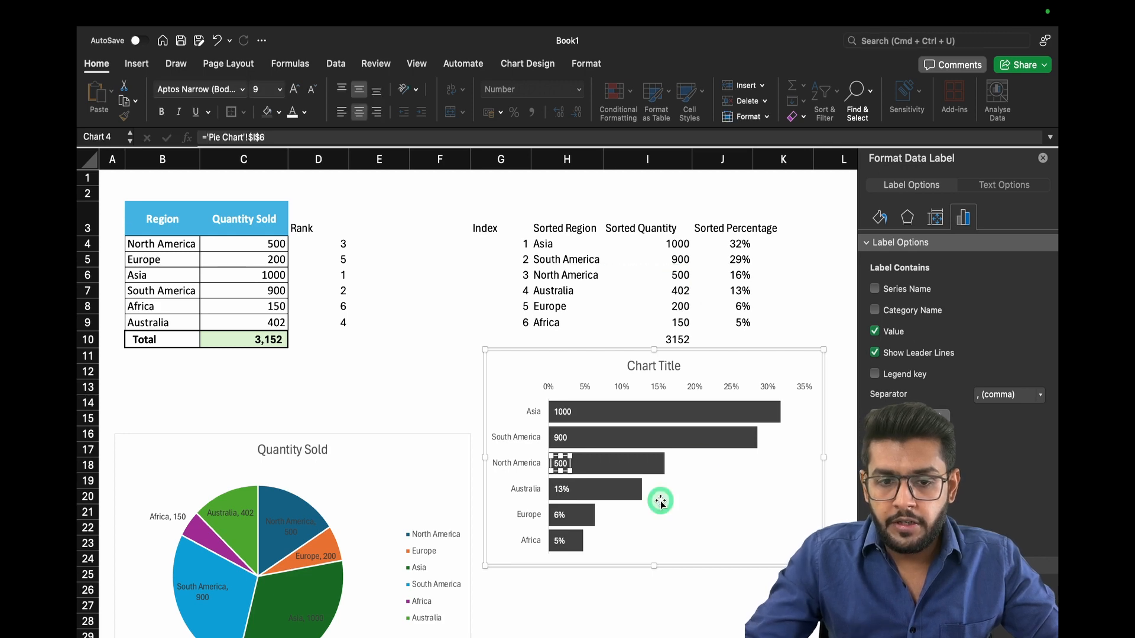
{"action": "left_click", "coordinate": [561, 491]}
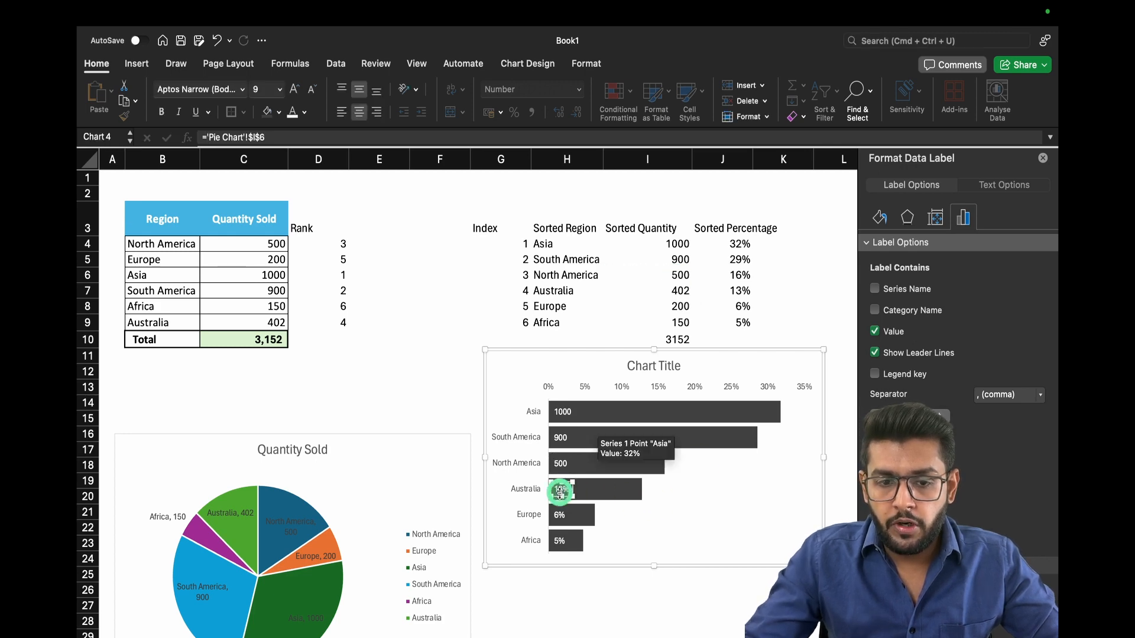
{"action": "left_click", "coordinate": [269, 137]}
{"action": "type", "text": "="}
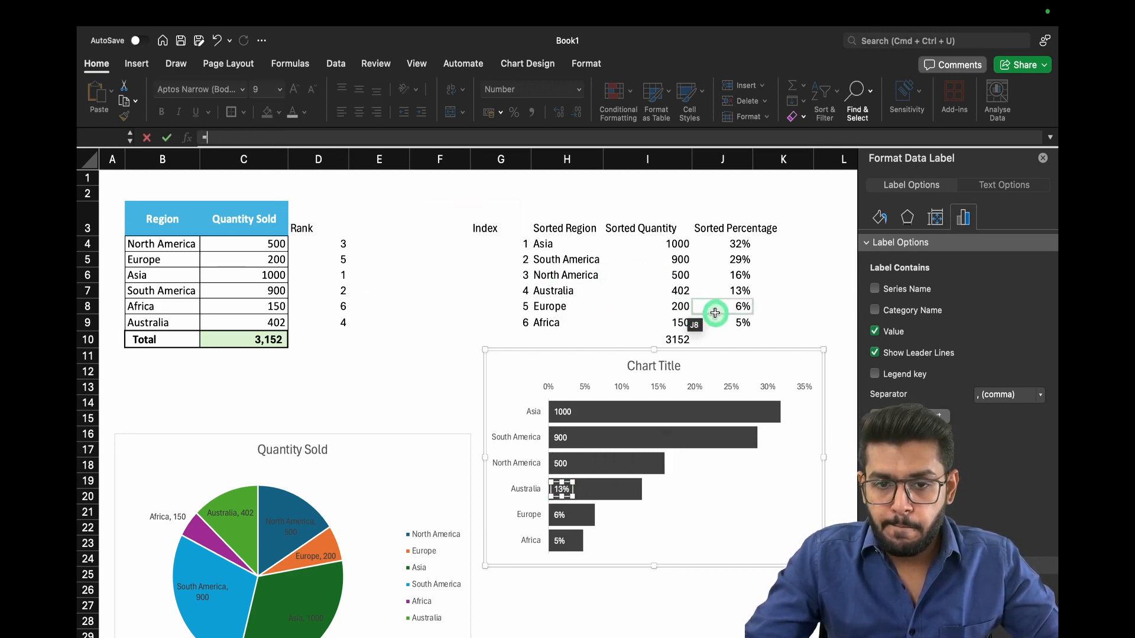
{"action": "left_click", "coordinate": [678, 289]}
{"action": "key", "text": "Return"}
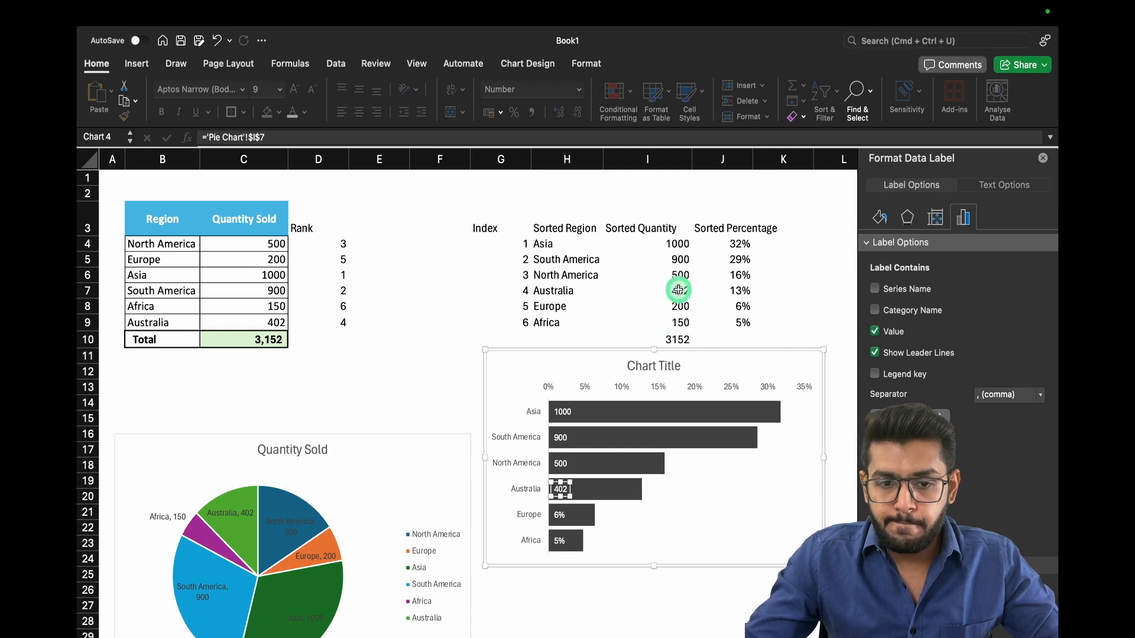
- Link the Europe and Africa bars' data labels to the sorted quantities in cells I8 and I9
{"action": "left_click", "coordinate": [560, 515]}
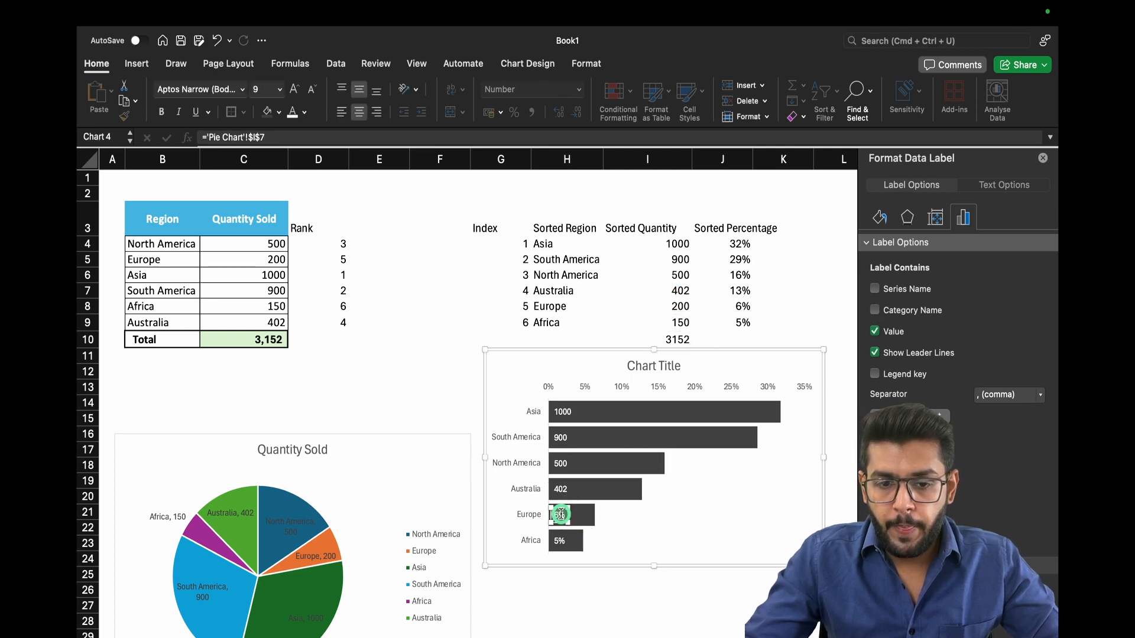
{"action": "type", "text": "="}
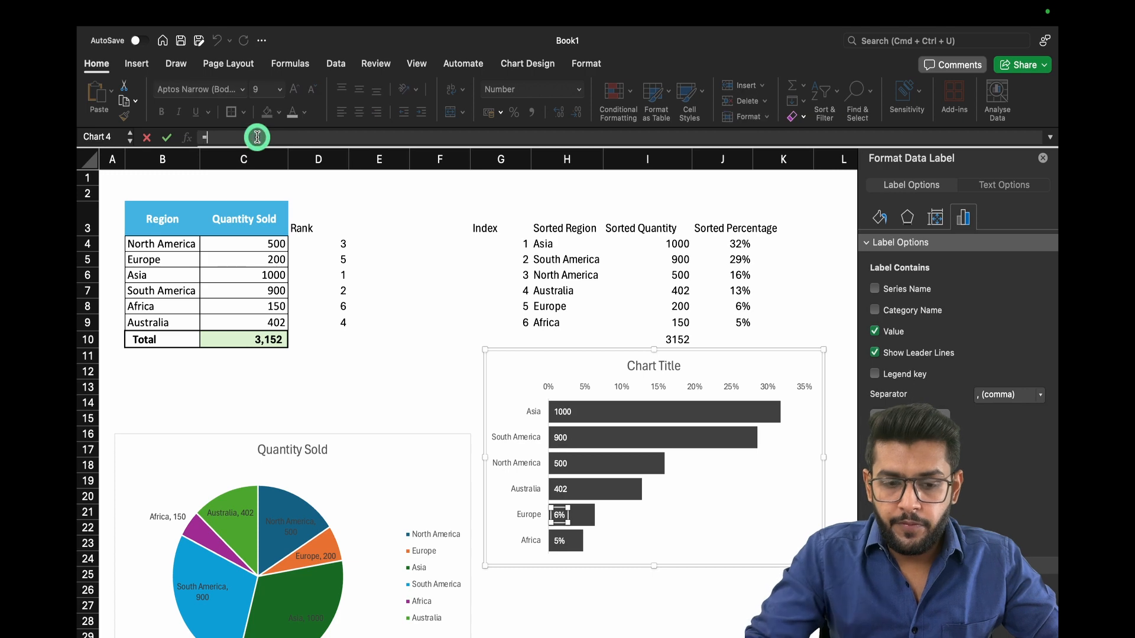
{"action": "left_click", "coordinate": [680, 305]}
{"action": "key", "text": "Return"}
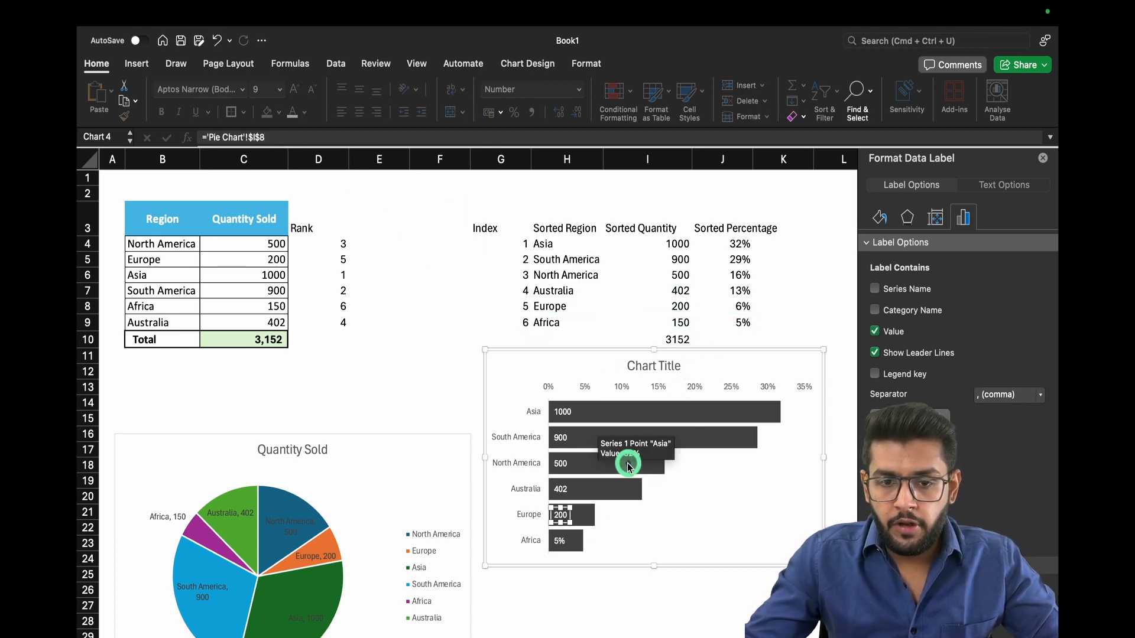
{"action": "left_click", "coordinate": [560, 541]}
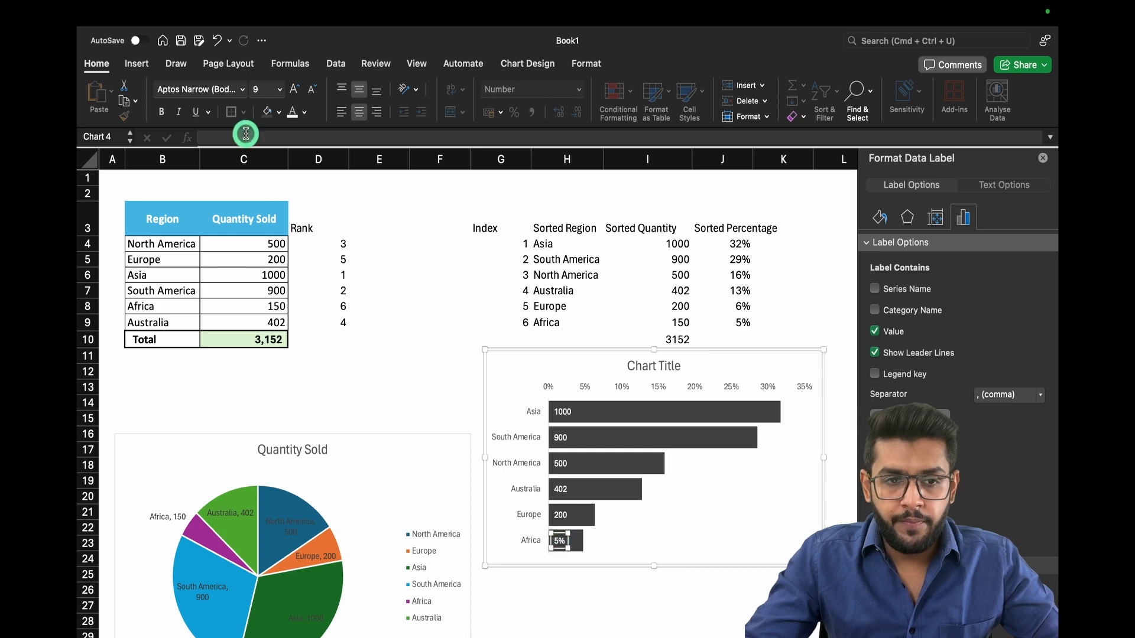
{"action": "type", "text": "="}
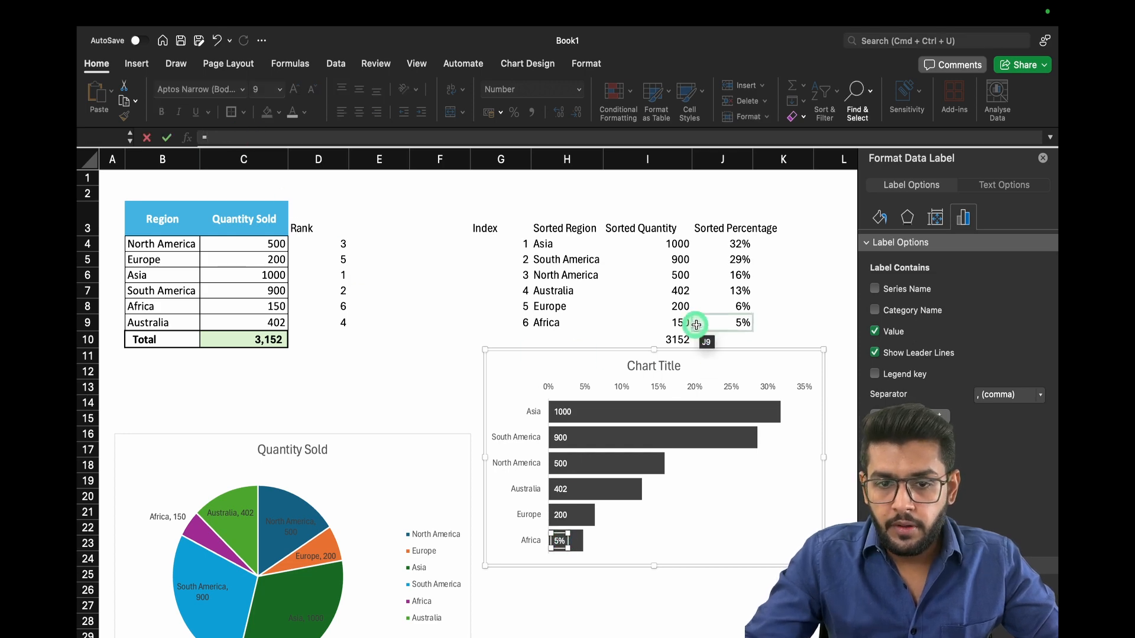
{"action": "left_click", "coordinate": [687, 319]}
{"action": "key", "text": "Return"}
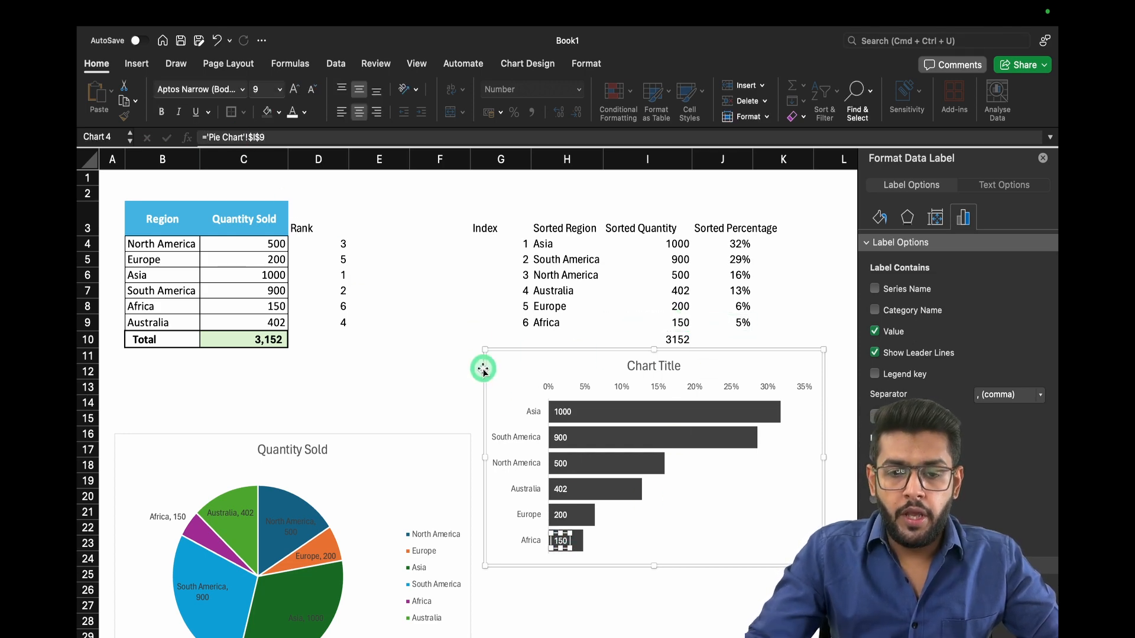
- Deselect the chart and set Europe's quantity sold in C5 to 500, the same as North America's
{"action": "left_click", "coordinate": [433, 308]}
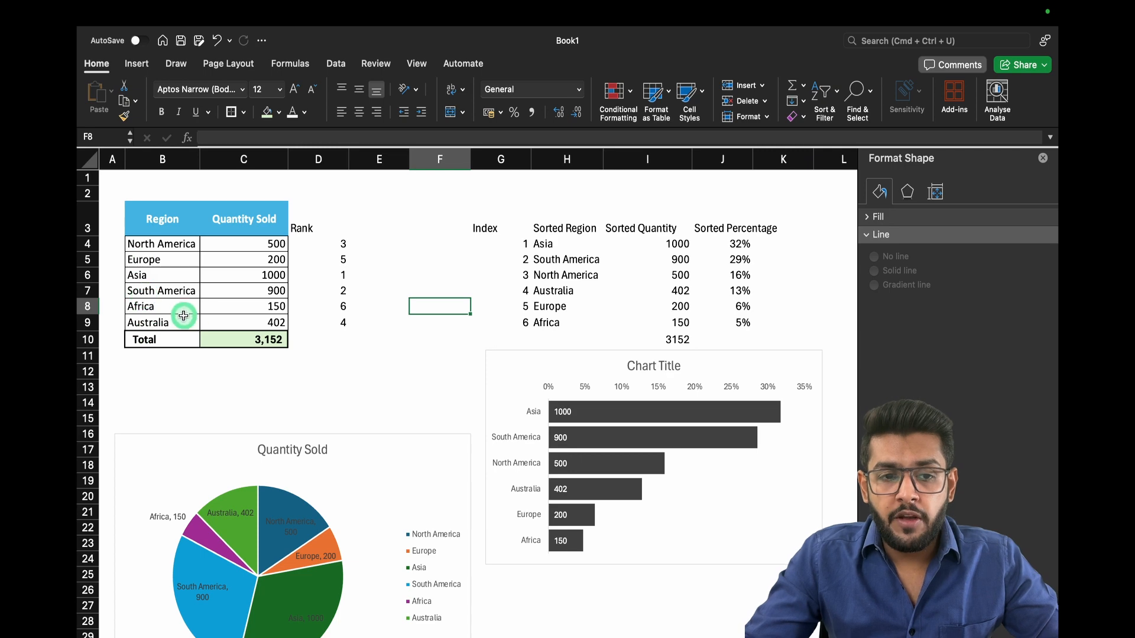
{"action": "left_click", "coordinate": [249, 261]}
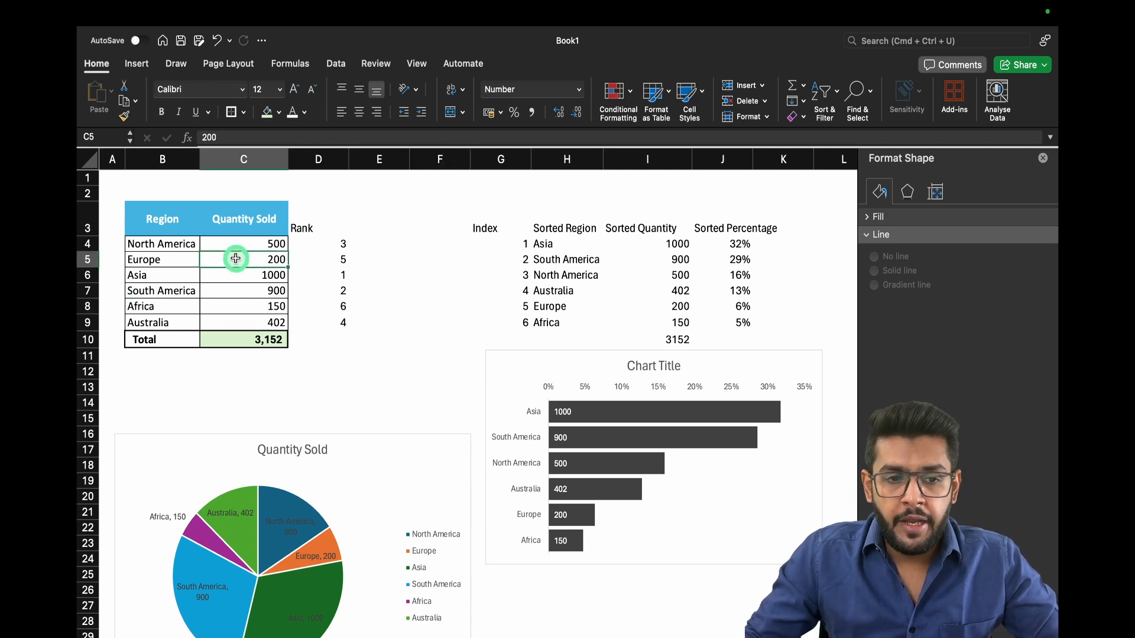
{"action": "key", "text": "Return"}
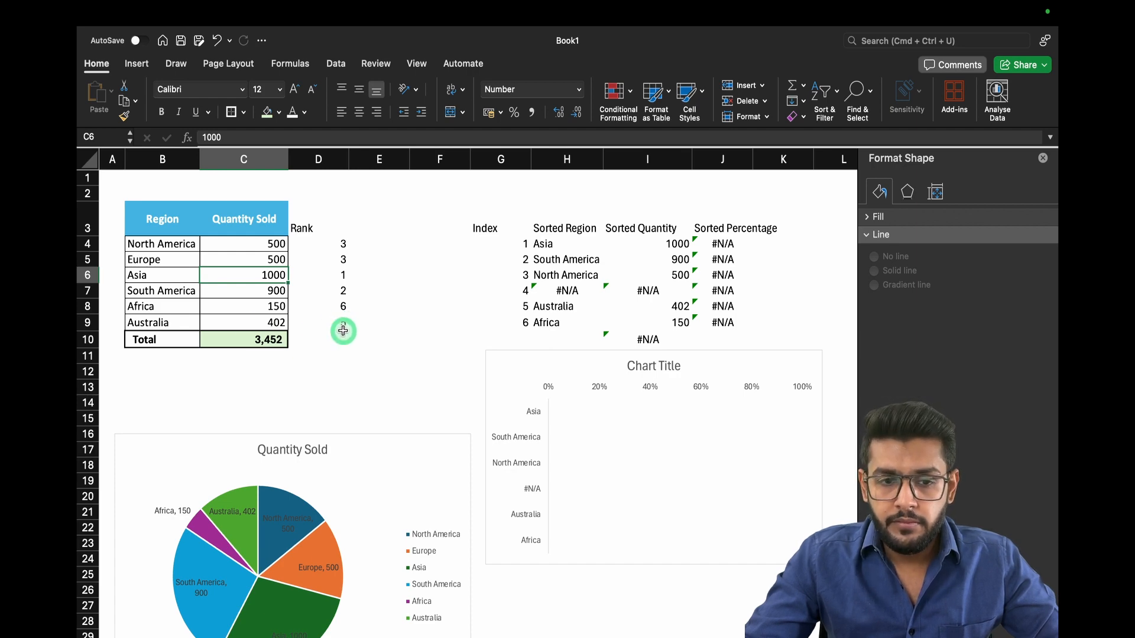
- Break ties in the Rank formula in D4 by appending +COUNTIF($C$4:C4,C4)-1 after RANK(C4,$C$4:$C$9)
{"action": "left_click", "coordinate": [330, 243]}
{"action": "left_click", "coordinate": [315, 140]}
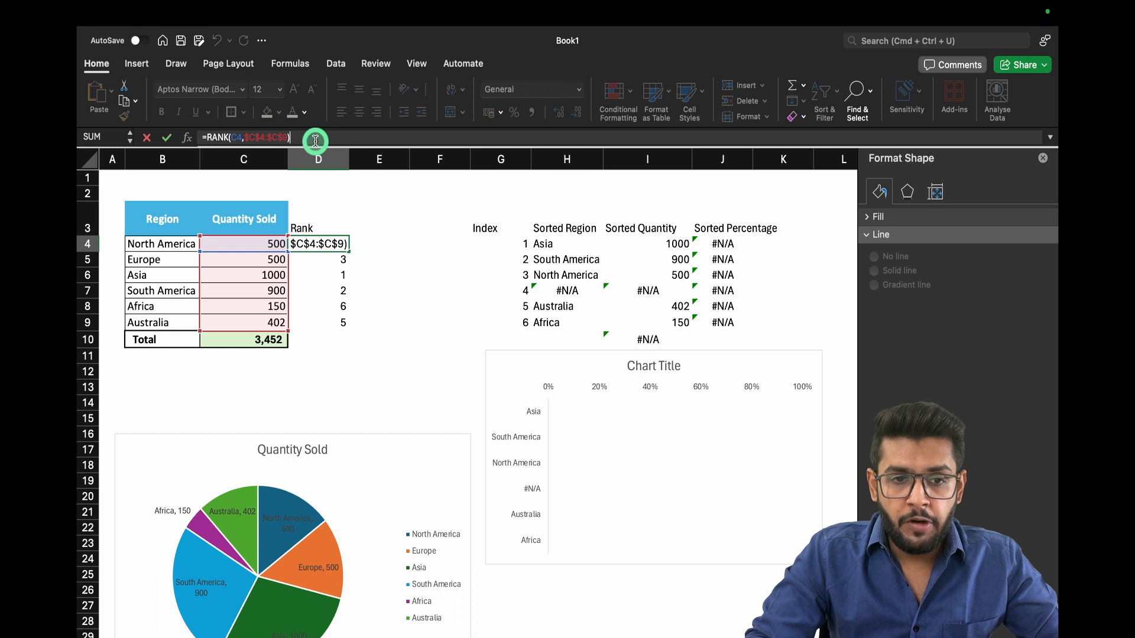
{"action": "type", "text": "+count"}
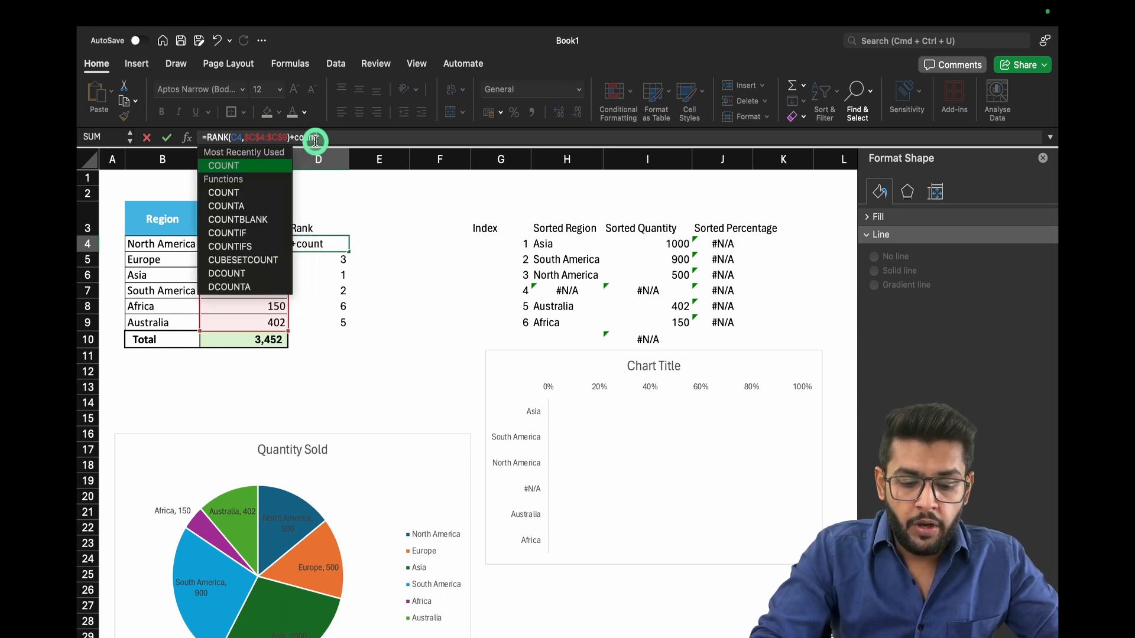
{"action": "type", "text": "if("}
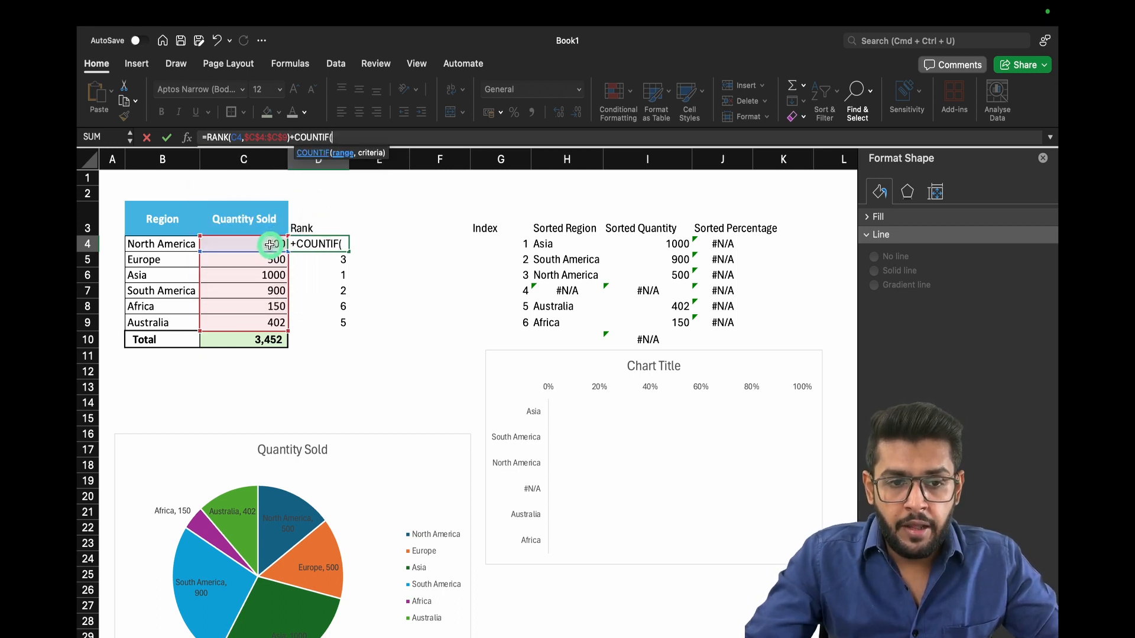
{"action": "left_click", "coordinate": [271, 245]}
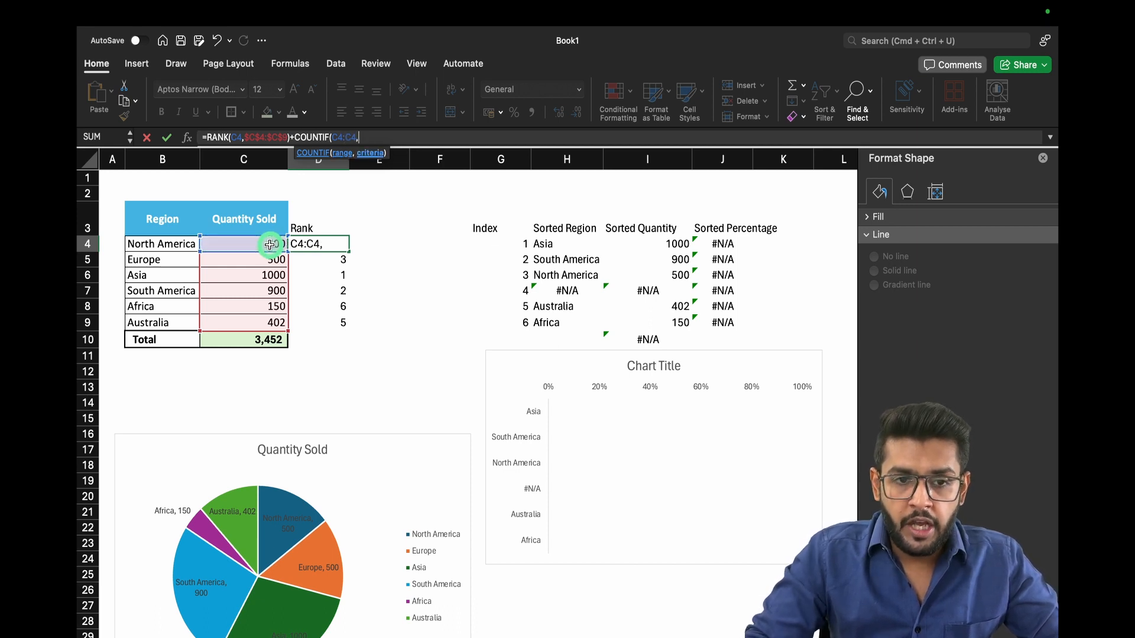
{"action": "left_click", "coordinate": [270, 245]}
{"action": "type", "text": ")"}
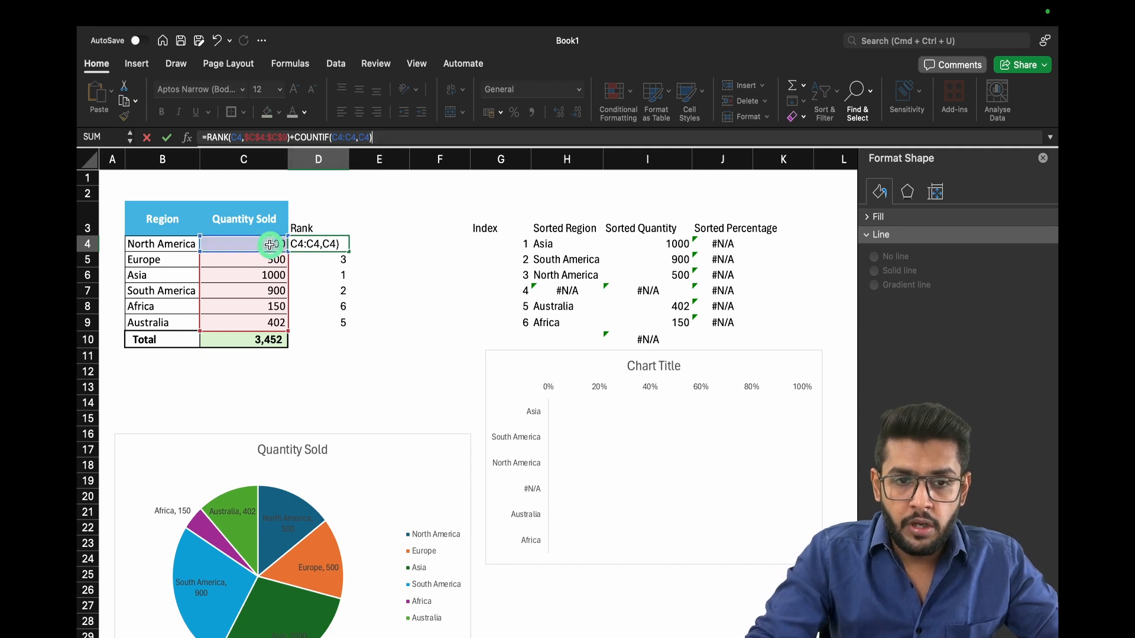
{"action": "left_click", "coordinate": [336, 139]}
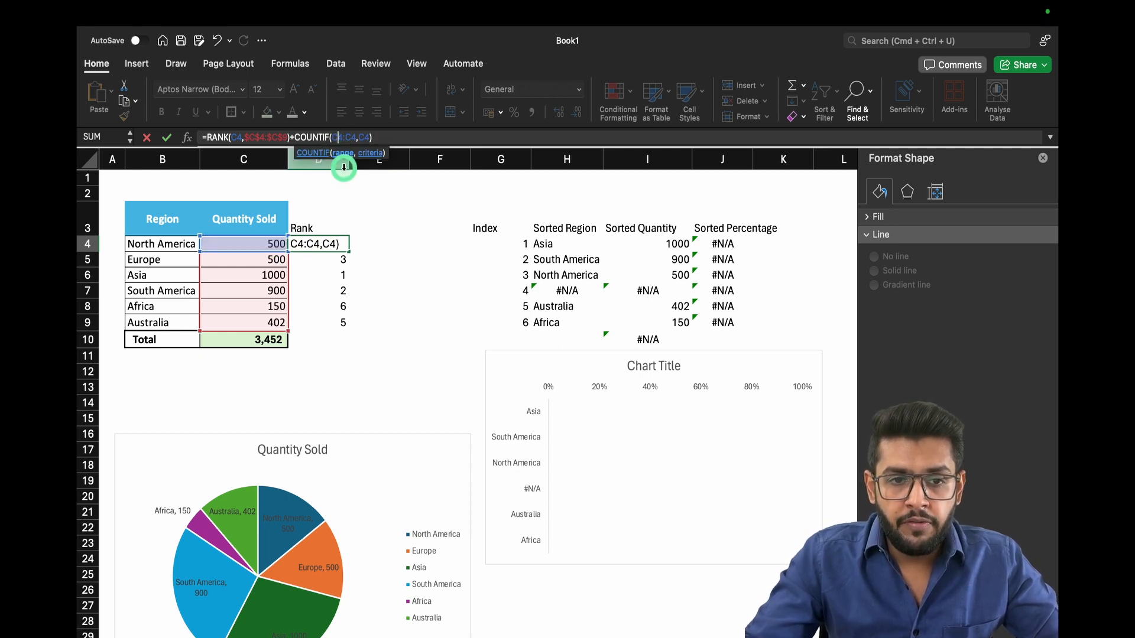
{"action": "key", "text": "F4"}
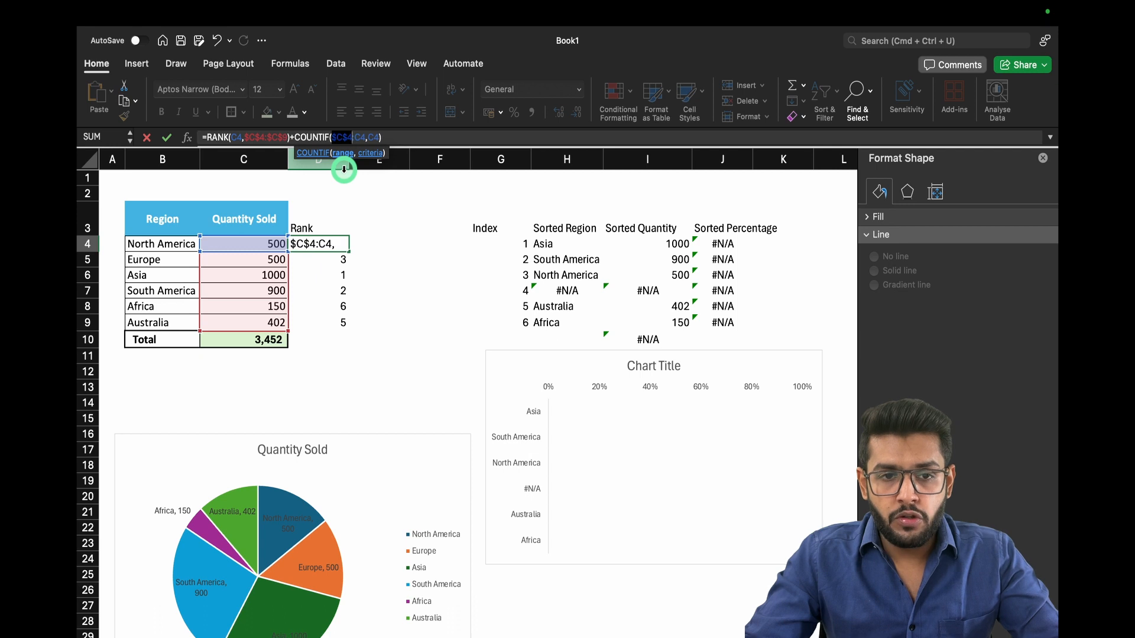
{"action": "left_click", "coordinate": [420, 137]}
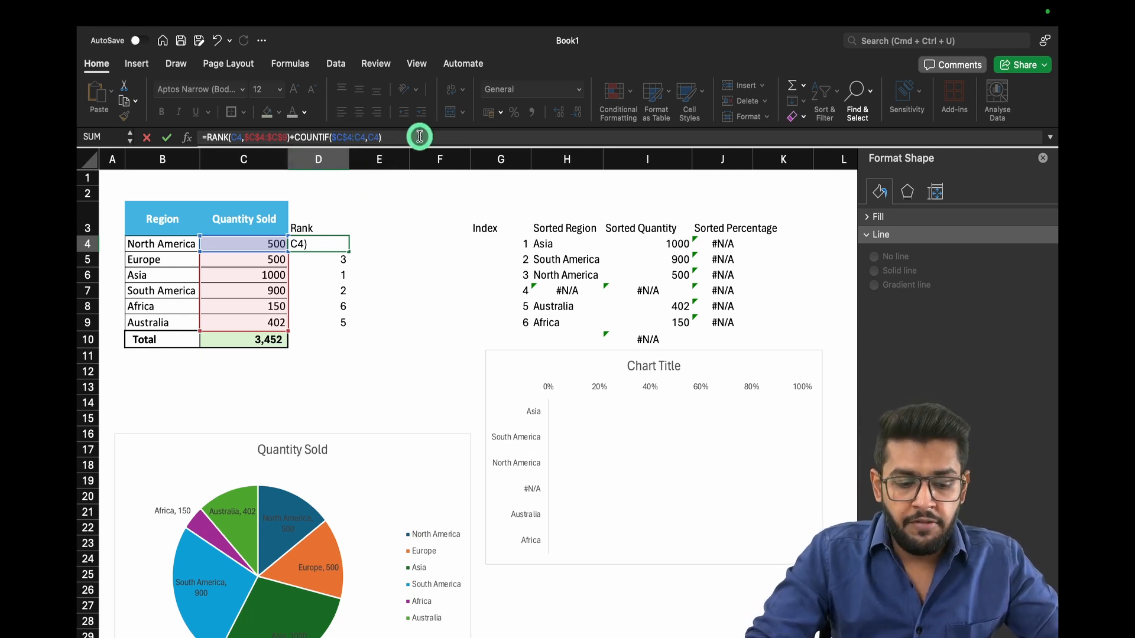
{"action": "key", "text": "Return"}
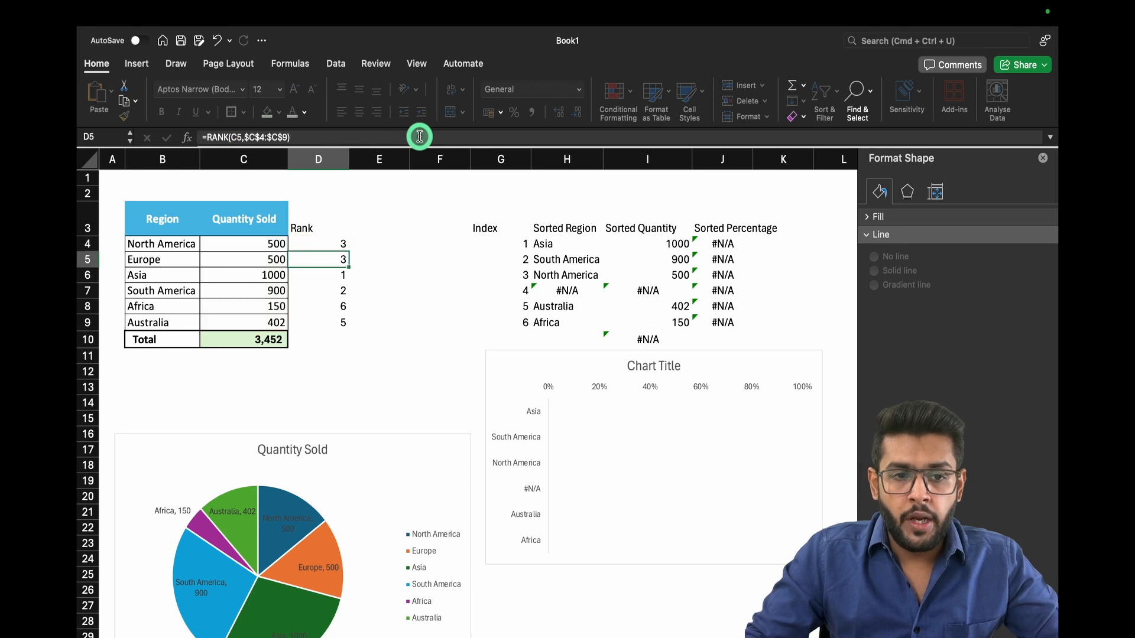
- Fill the updated rank formula from D4 down to D9 and check the copied formula in D5
{"action": "key", "text": "shift+Down"}
{"action": "key", "text": "shift+Down"}
{"action": "key", "text": "shift+Down"}
{"action": "key", "text": "shift+Down"}
{"action": "key", "text": "shift+Down"}
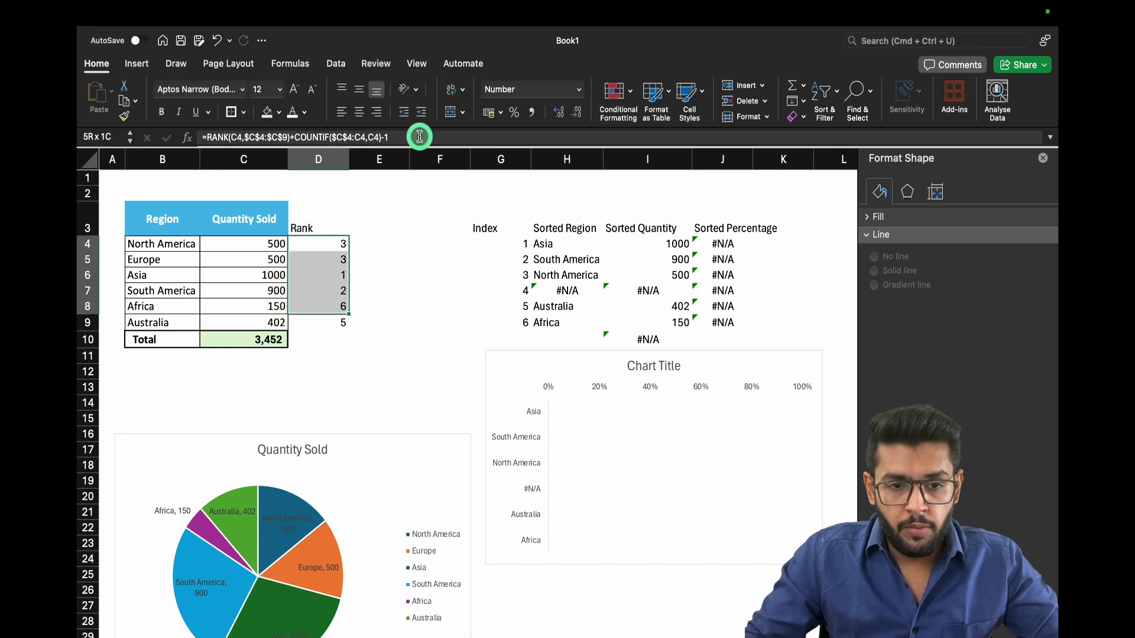
{"action": "key", "text": "ctrl+d"}
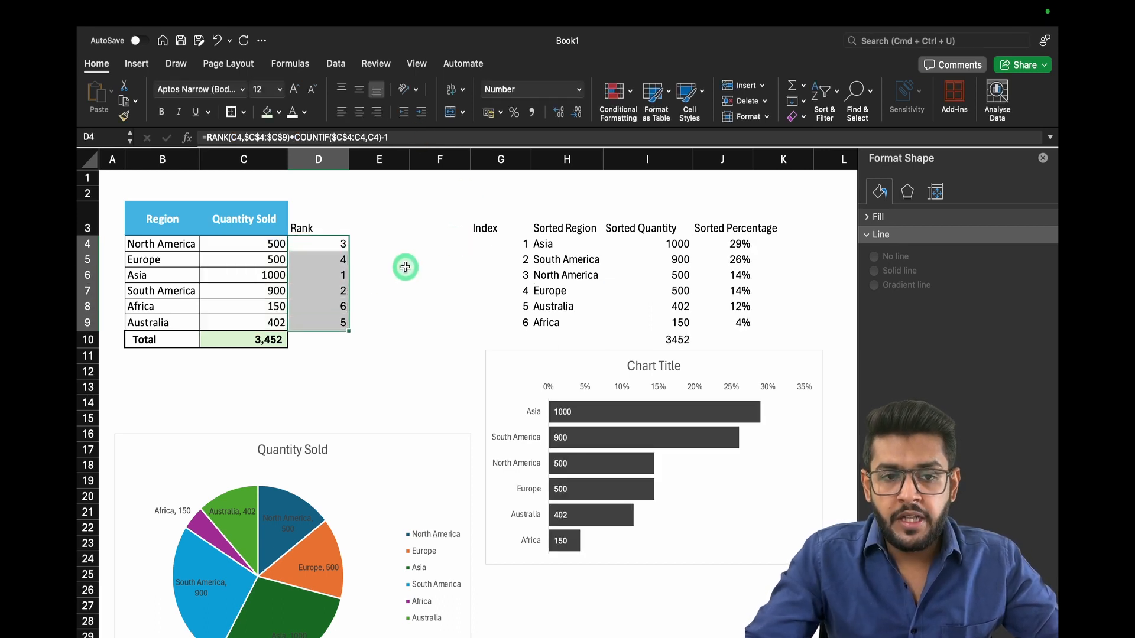
{"action": "left_click", "coordinate": [334, 256]}
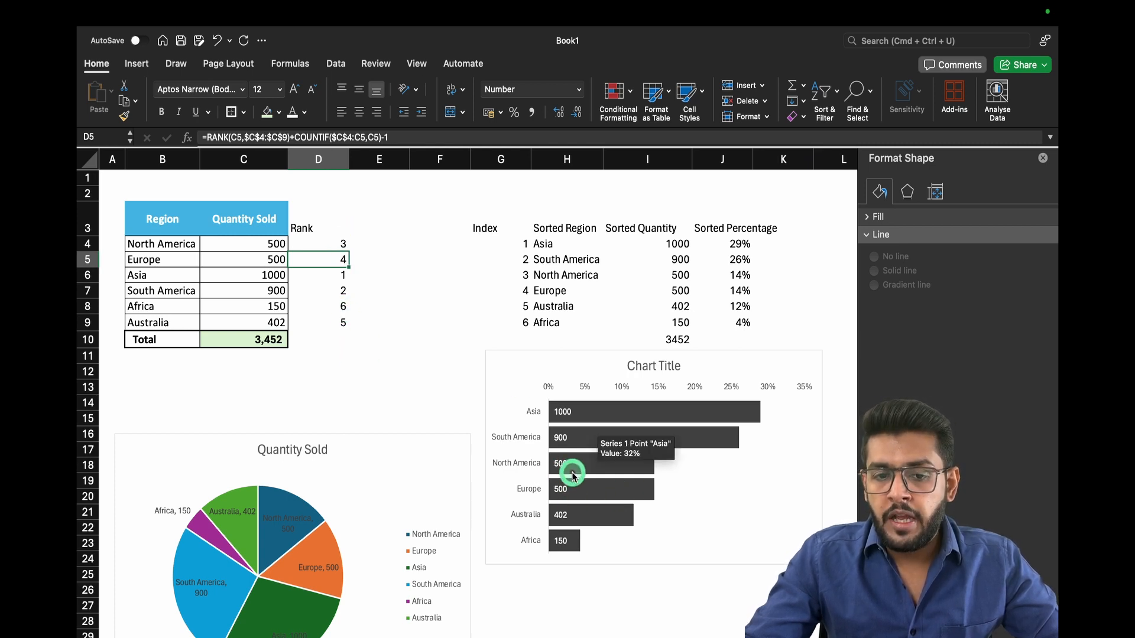
- Make the bar chart taller by extending its lower edge, leaving free space below the Africa bar
{"action": "left_click", "coordinate": [728, 535]}
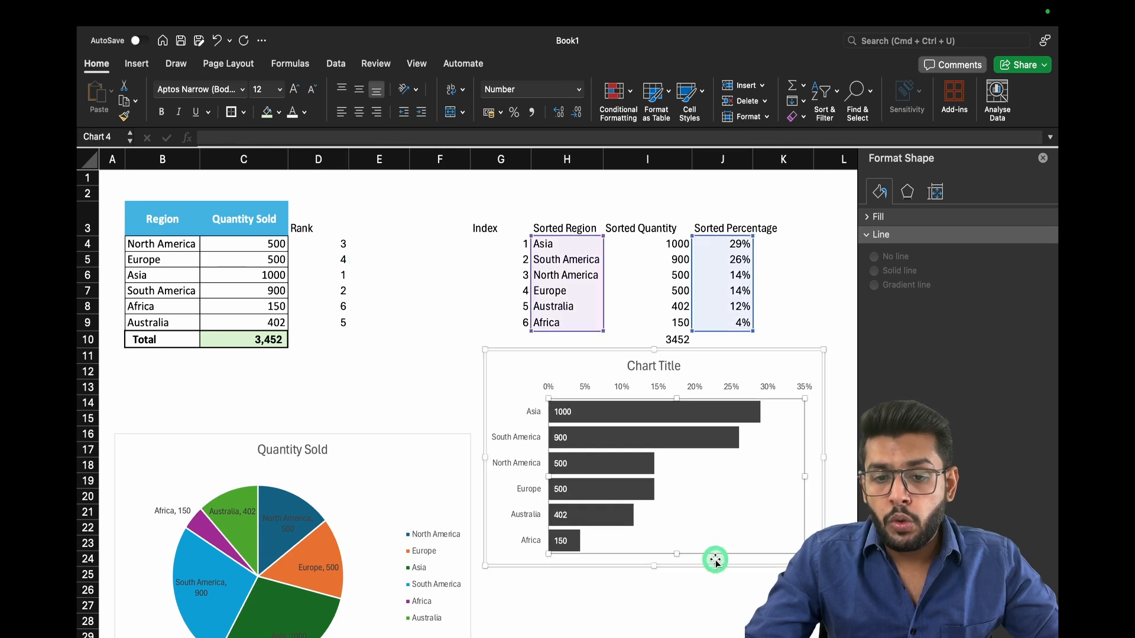
{"action": "left_click_drag", "start_coordinate": [655, 569], "coordinate": [677, 559]}
{"action": "left_click", "coordinate": [680, 590]}
- Draw a horizontal straight line about 0.77" long inside the bar chart, just below the Africa bar
{"action": "left_click", "coordinate": [546, 425]}
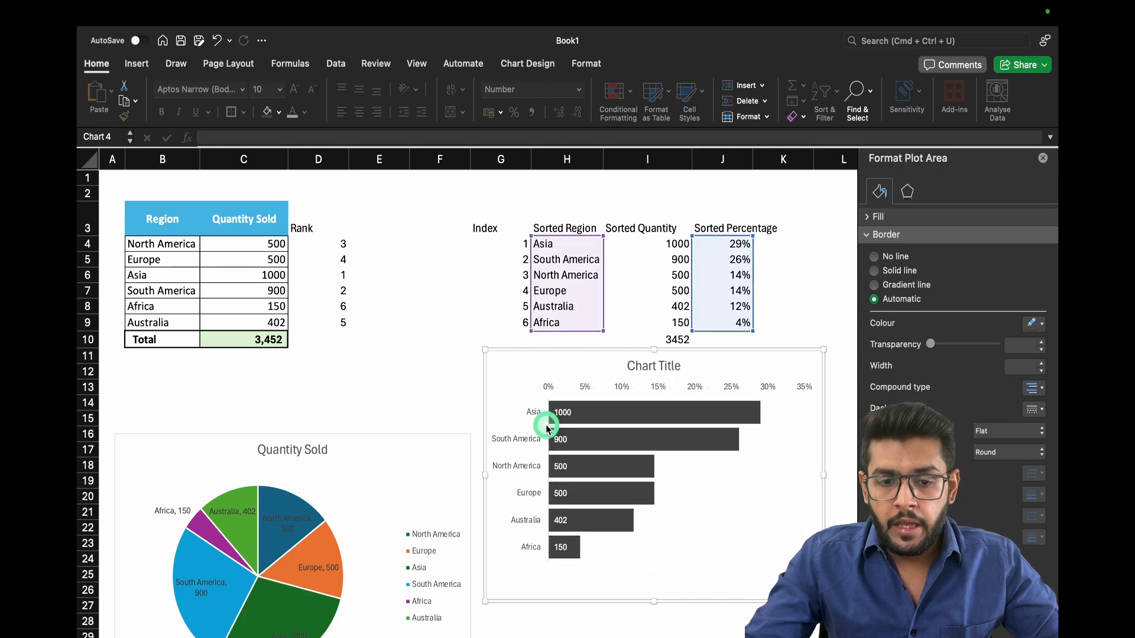
{"action": "left_click", "coordinate": [140, 65]}
{"action": "left_click", "coordinate": [291, 91]}
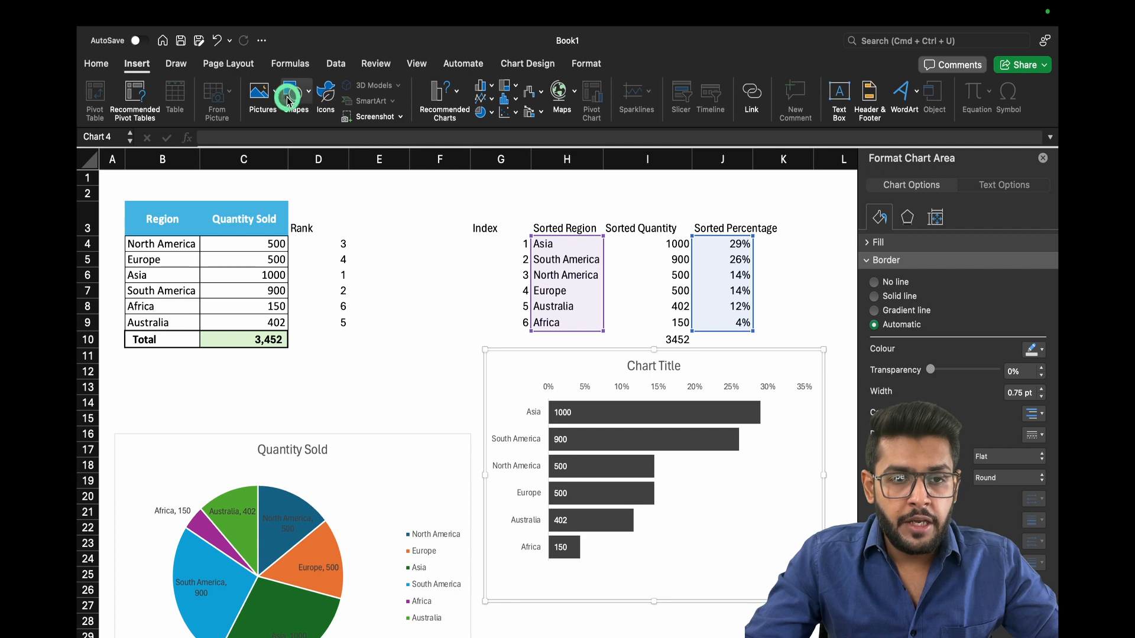
{"action": "left_click", "coordinate": [322, 148]}
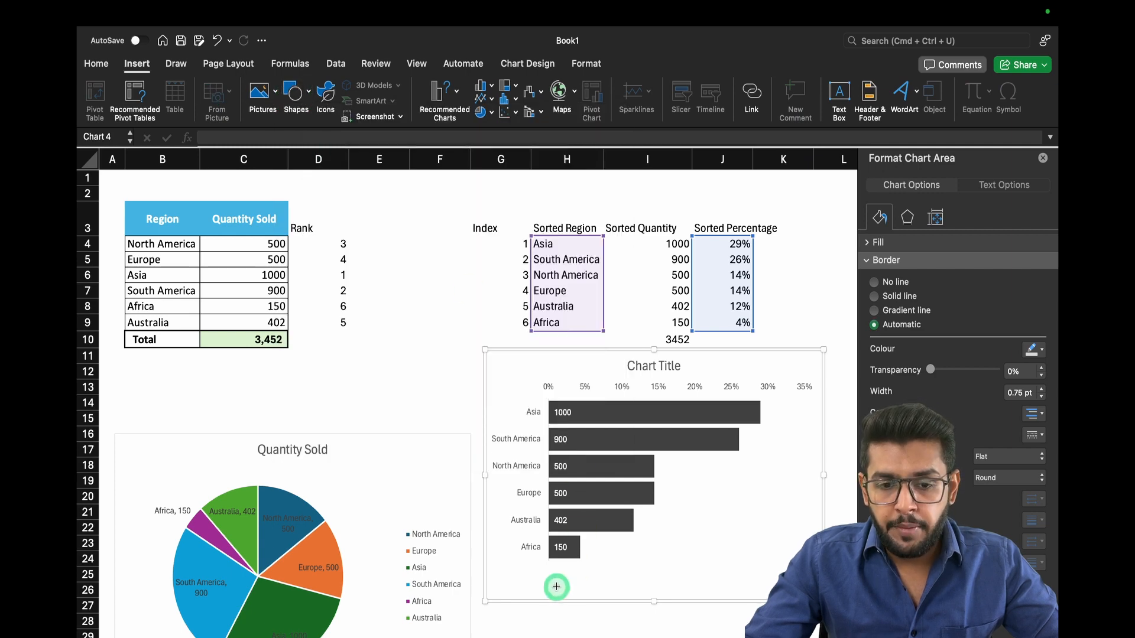
{"action": "left_click_drag", "start_coordinate": [553, 575], "coordinate": [605, 574]}
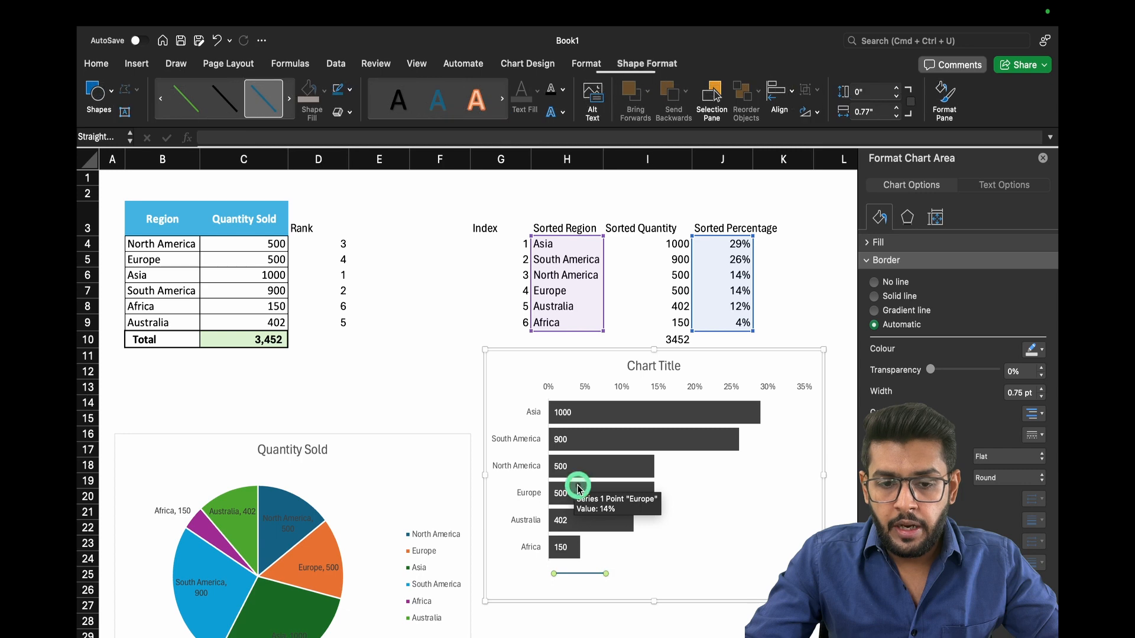
- Add a text box below the line in the bar chart and link it to the total quantity in I10
{"action": "left_click", "coordinate": [142, 62]}
{"action": "left_click", "coordinate": [840, 96]}
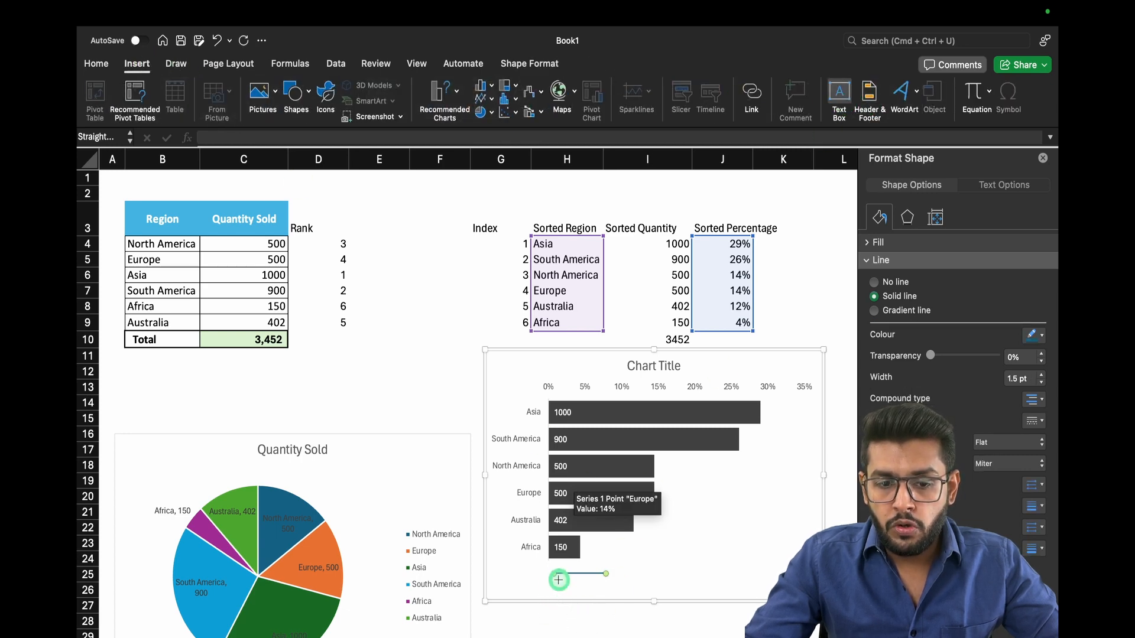
{"action": "left_click_drag", "start_coordinate": [559, 580], "coordinate": [606, 596]}
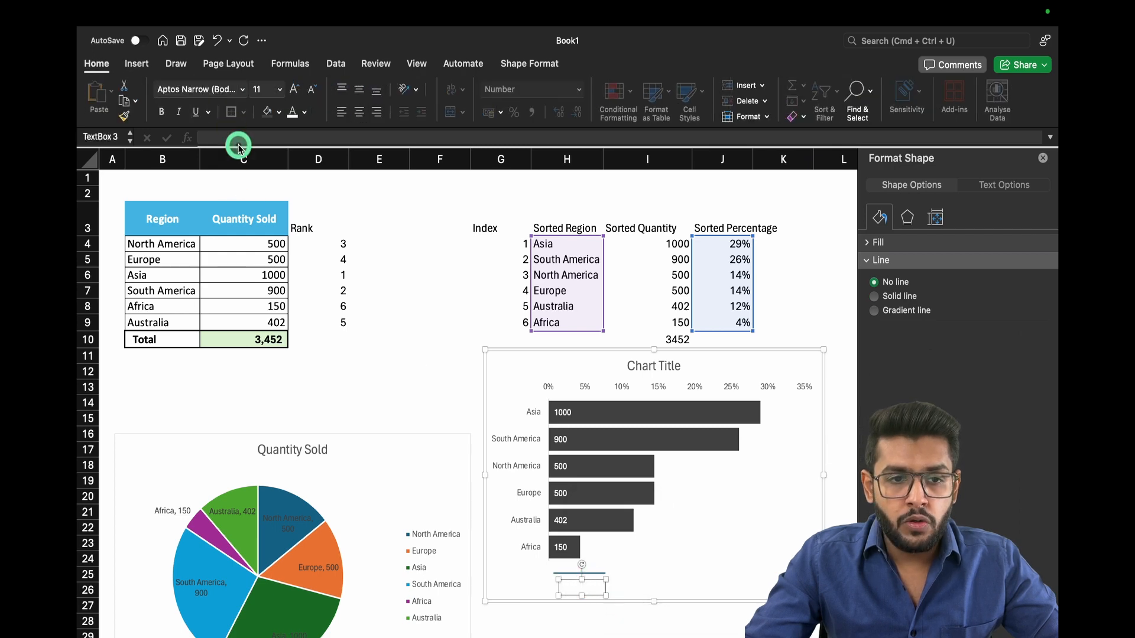
{"action": "type", "text": "="}
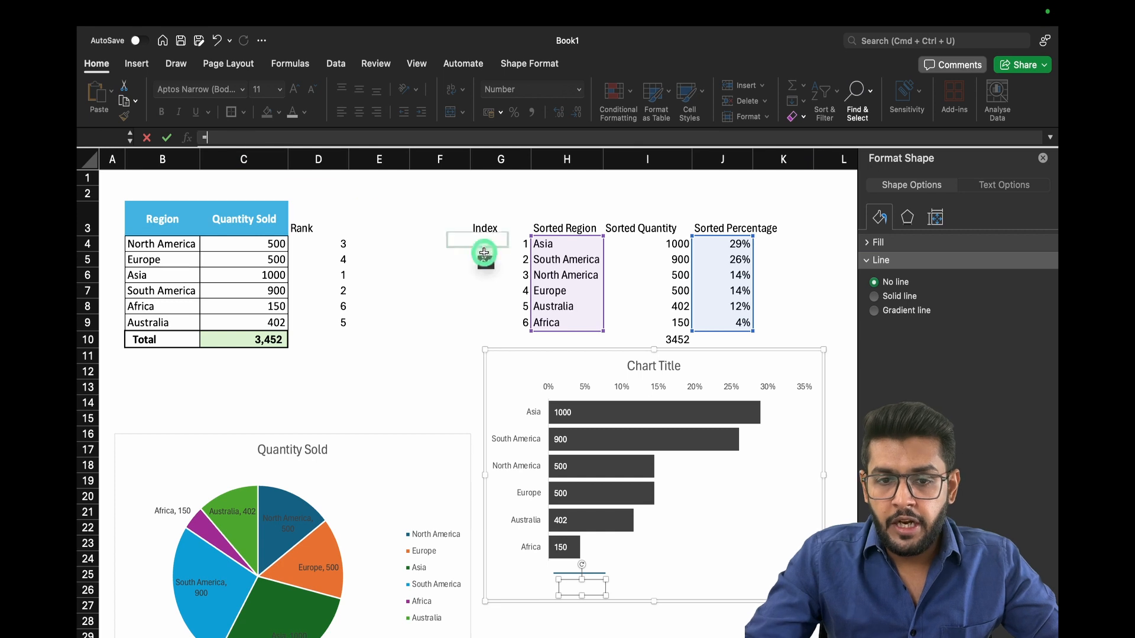
{"action": "left_click", "coordinate": [691, 337]}
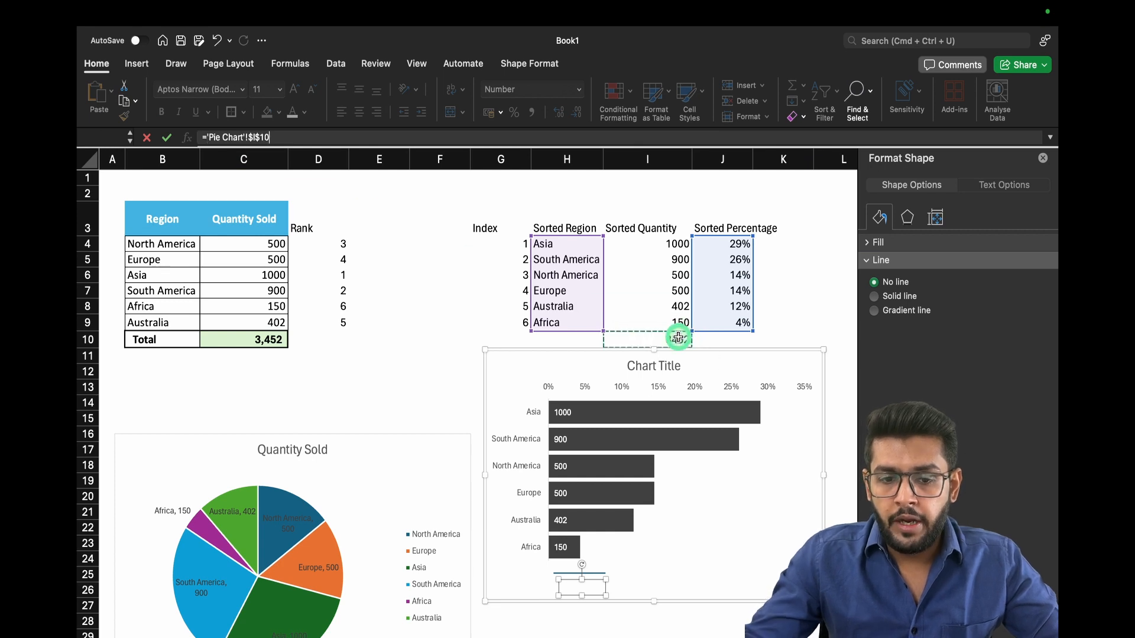
{"action": "key", "text": "Return"}
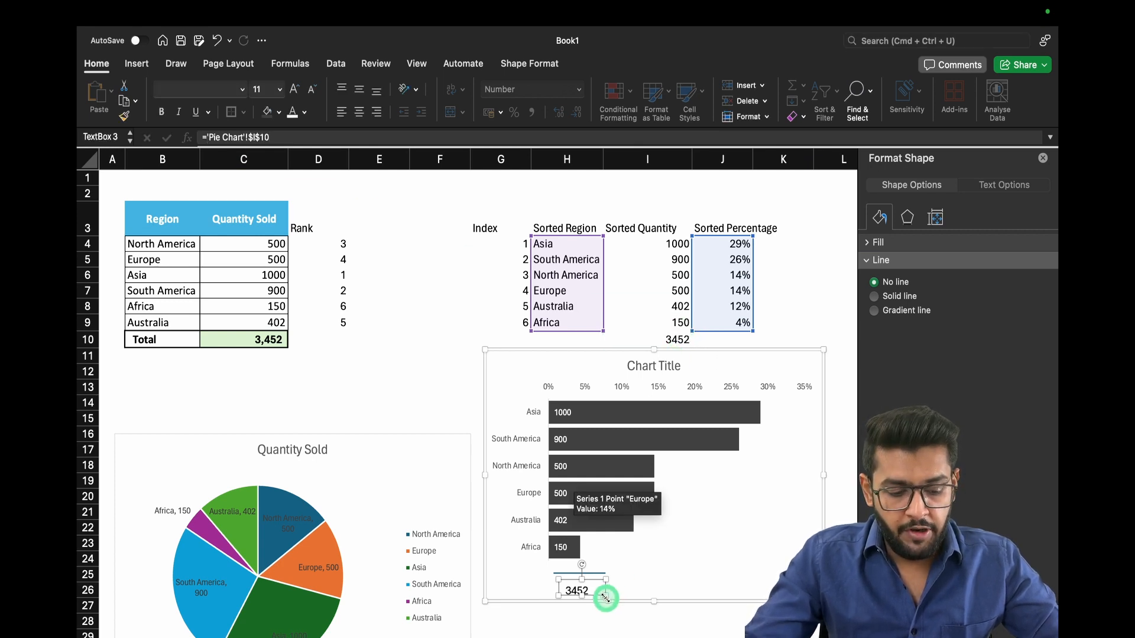
- Make the linked total in the chart's text box bold and deselect the chart
{"action": "left_click_drag", "start_coordinate": [605, 598], "coordinate": [636, 606]}
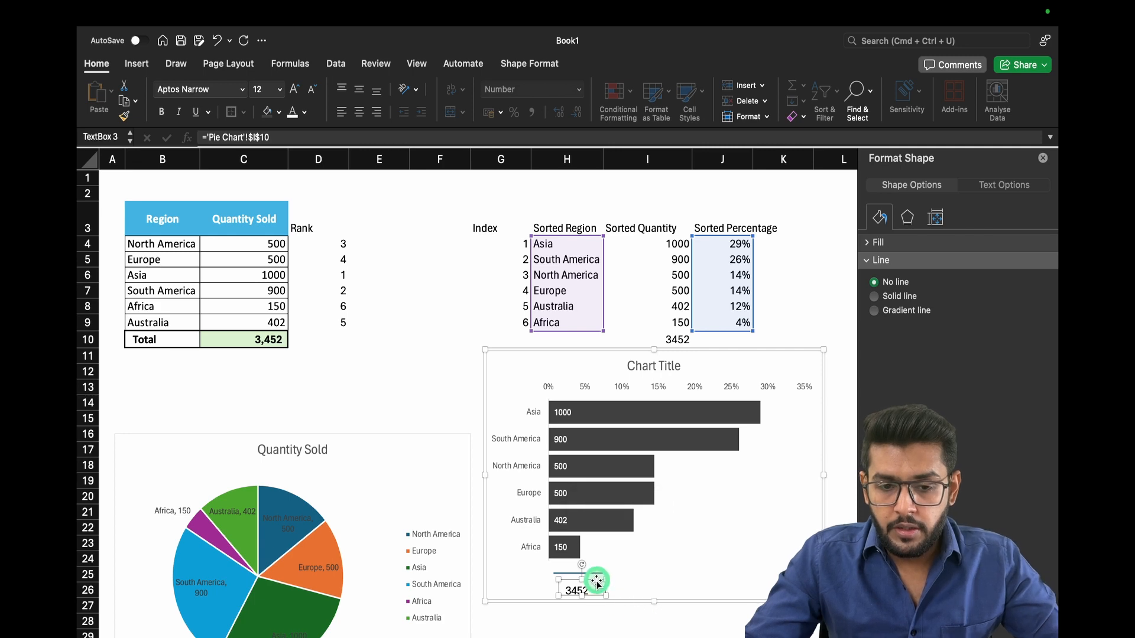
{"action": "left_click", "coordinate": [161, 112]}
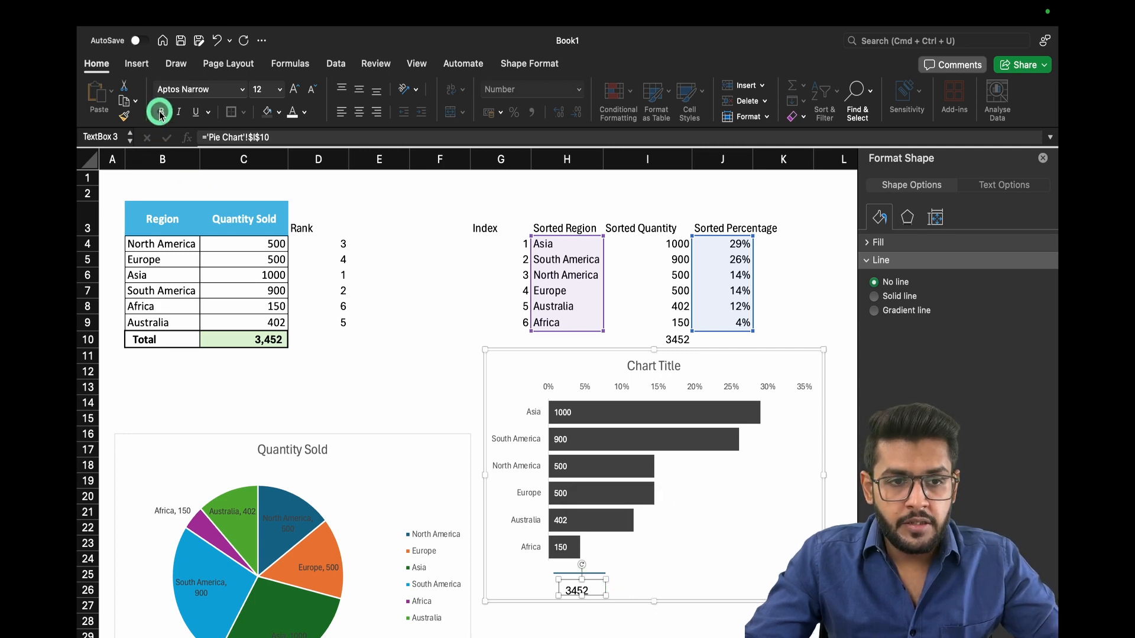
{"action": "left_click", "coordinate": [440, 355]}
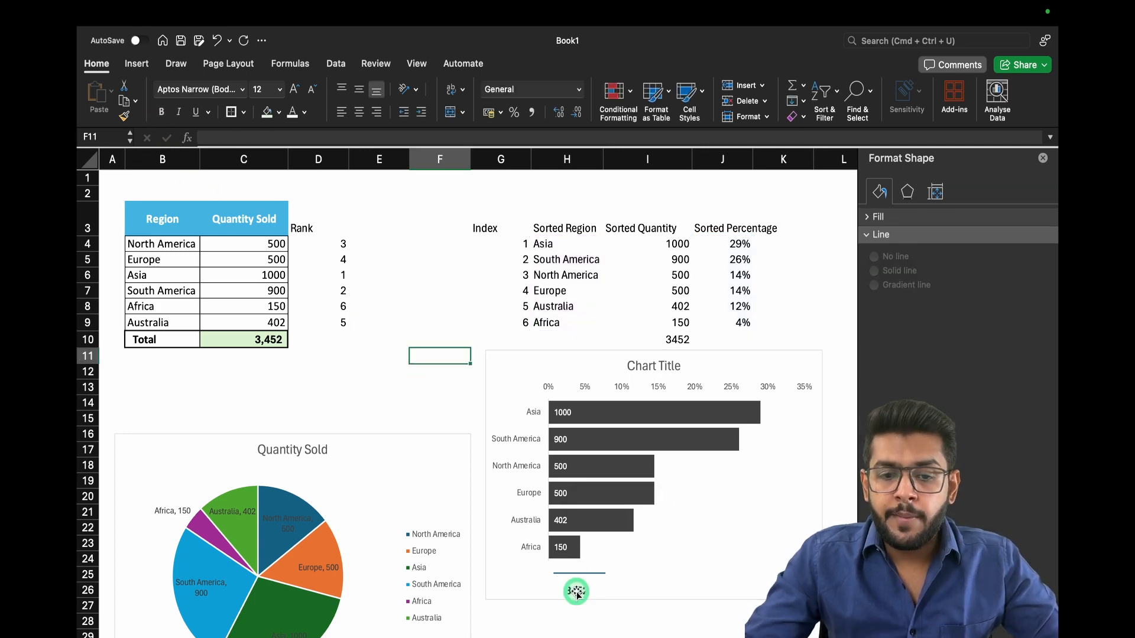
- Format I10 with a thousands separator and no decimals, and move its linked text box up close to the line
{"action": "left_click", "coordinate": [676, 338]}
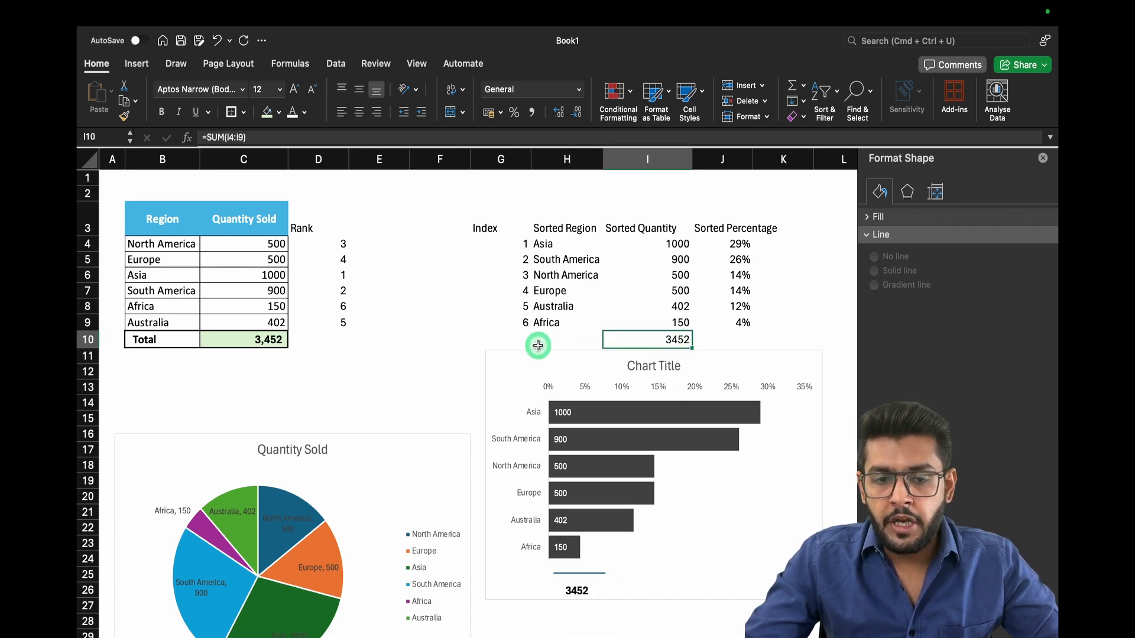
{"action": "left_click", "coordinate": [531, 114]}
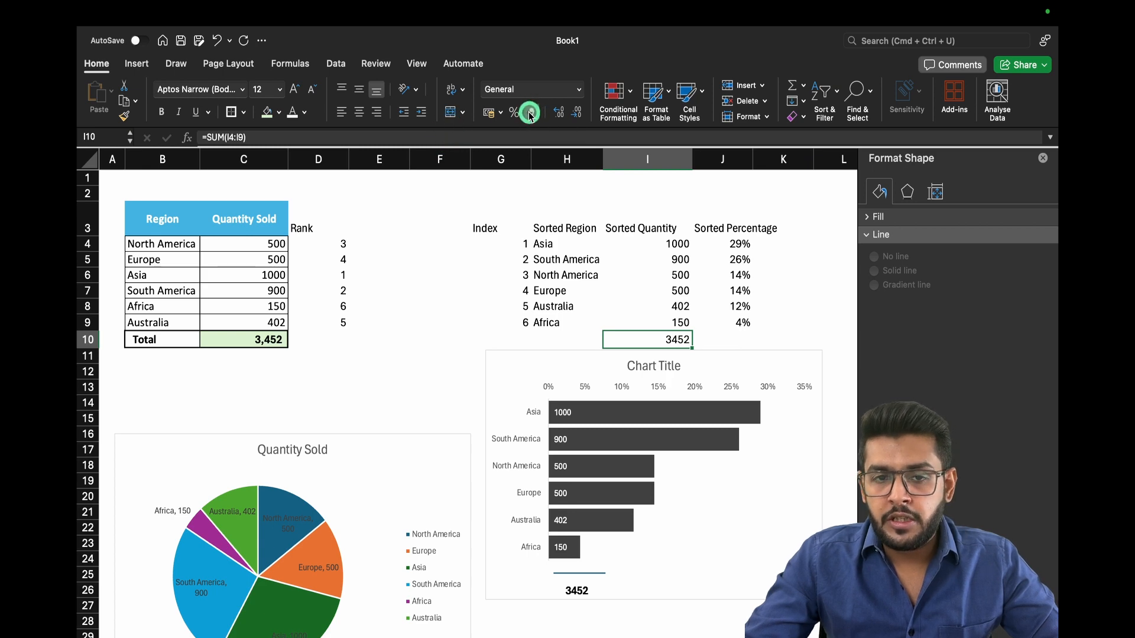
{"action": "left_click", "coordinate": [578, 115]}
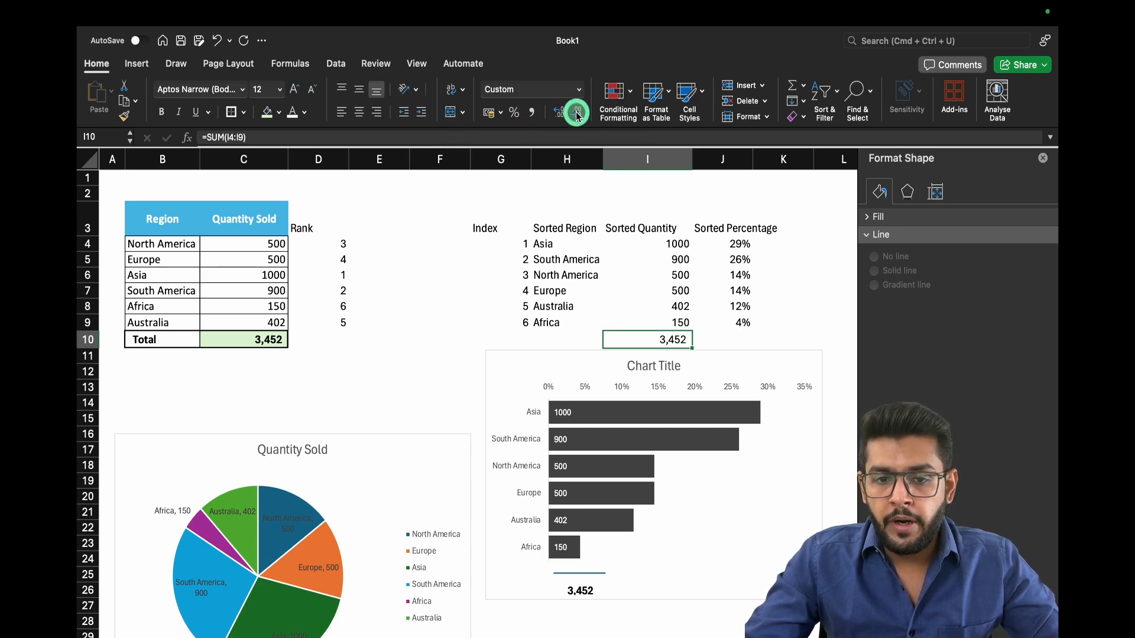
{"action": "left_click", "coordinate": [578, 591]}
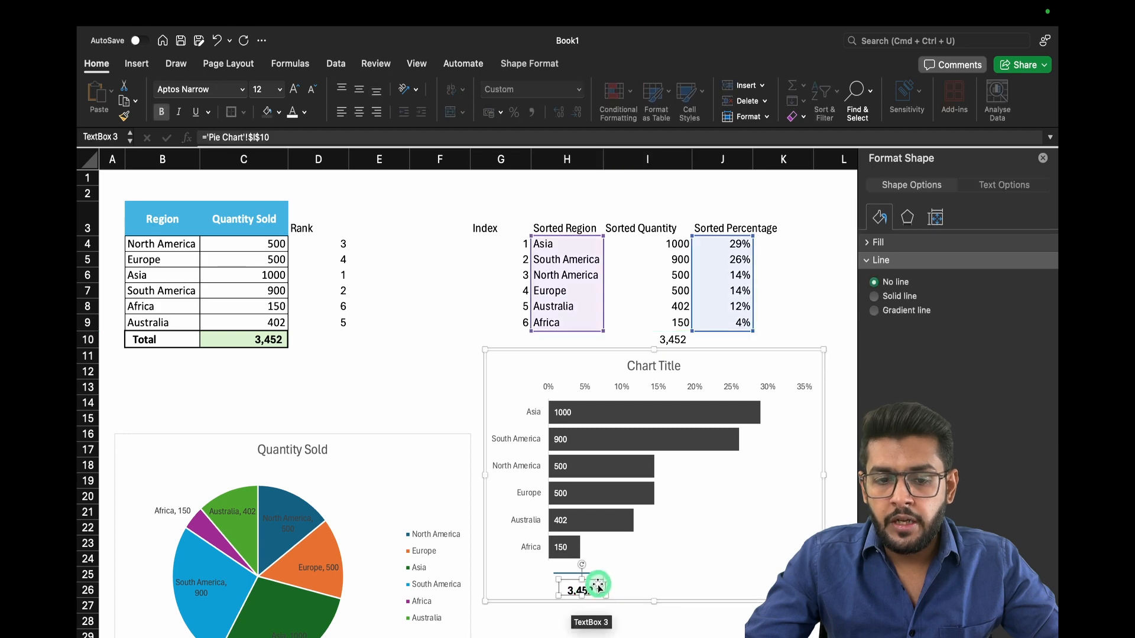
{"action": "left_click_drag", "start_coordinate": [599, 576], "coordinate": [602, 576]}
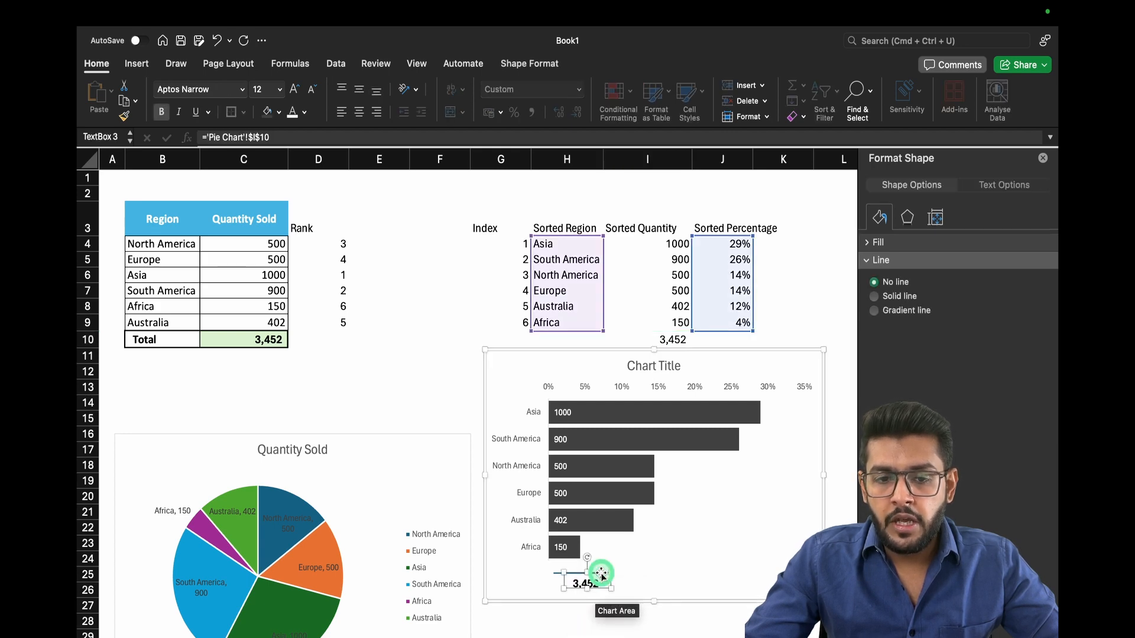
- Enter the label Total in H10, beside the sum of the sorted quantities
{"action": "left_click", "coordinate": [568, 341]}
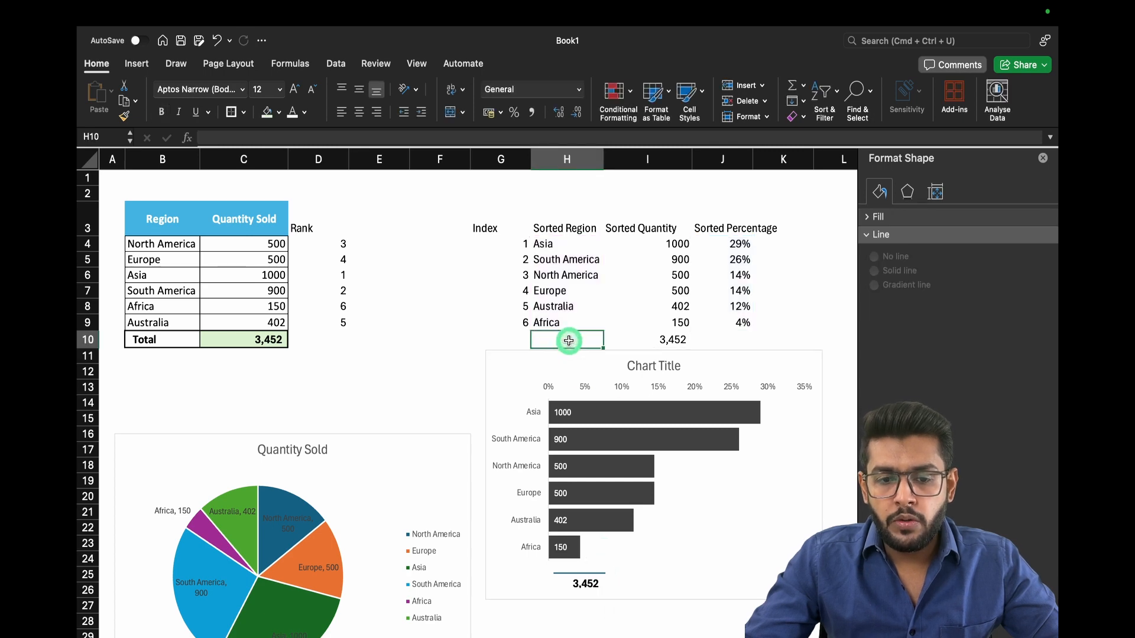
{"action": "type", "text": "T"}
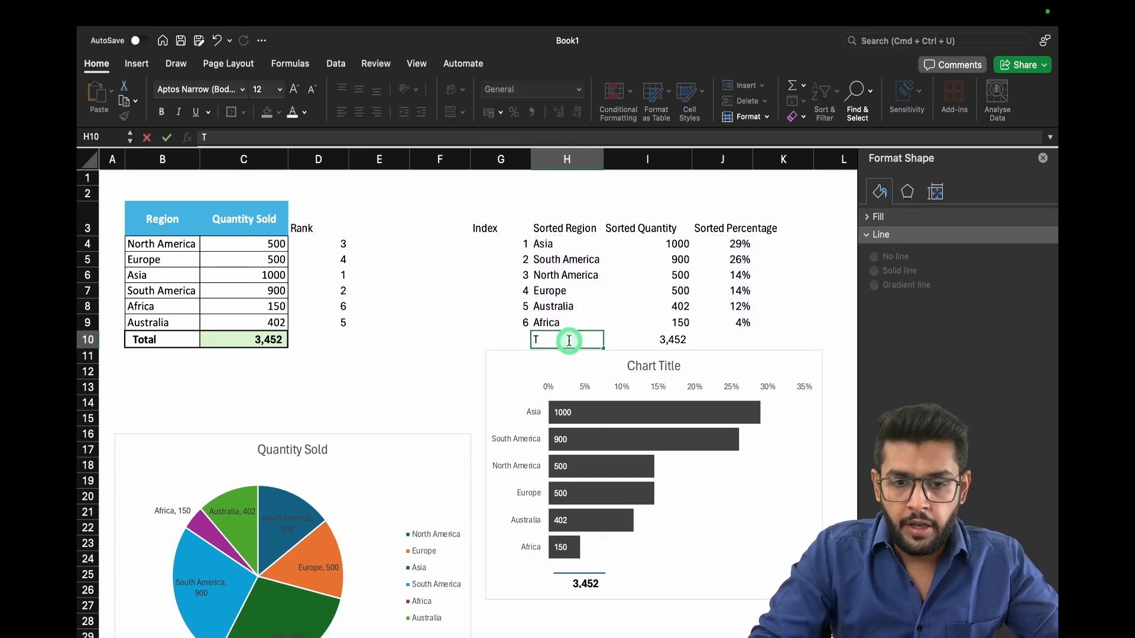
{"action": "type", "text": "otal"}
{"action": "key", "text": "Return"}
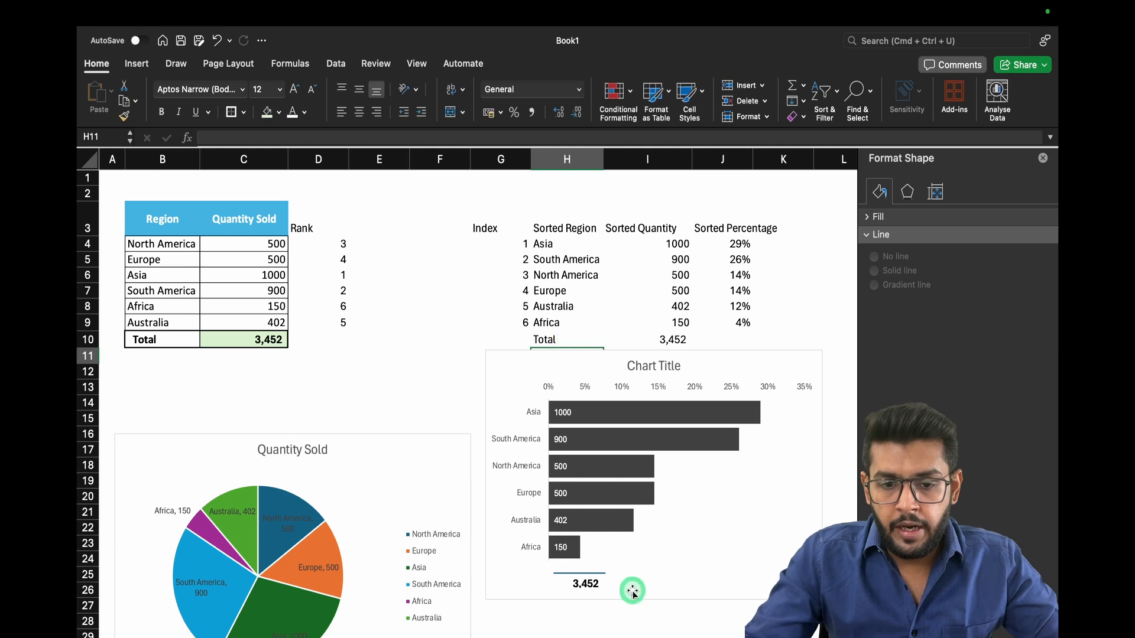
- Duplicate the total's text box inside the bar chart
{"action": "left_click", "coordinate": [594, 583]}
{"action": "left_click", "coordinate": [599, 588]}
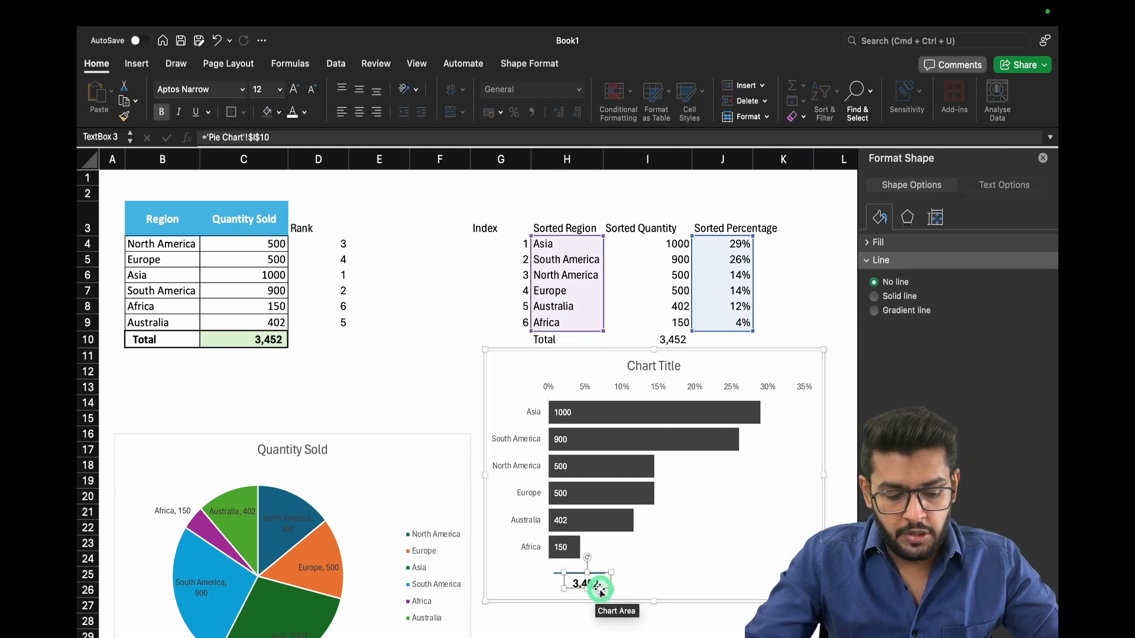
{"action": "key", "text": "super+c"}
{"action": "key", "text": "super+v"}
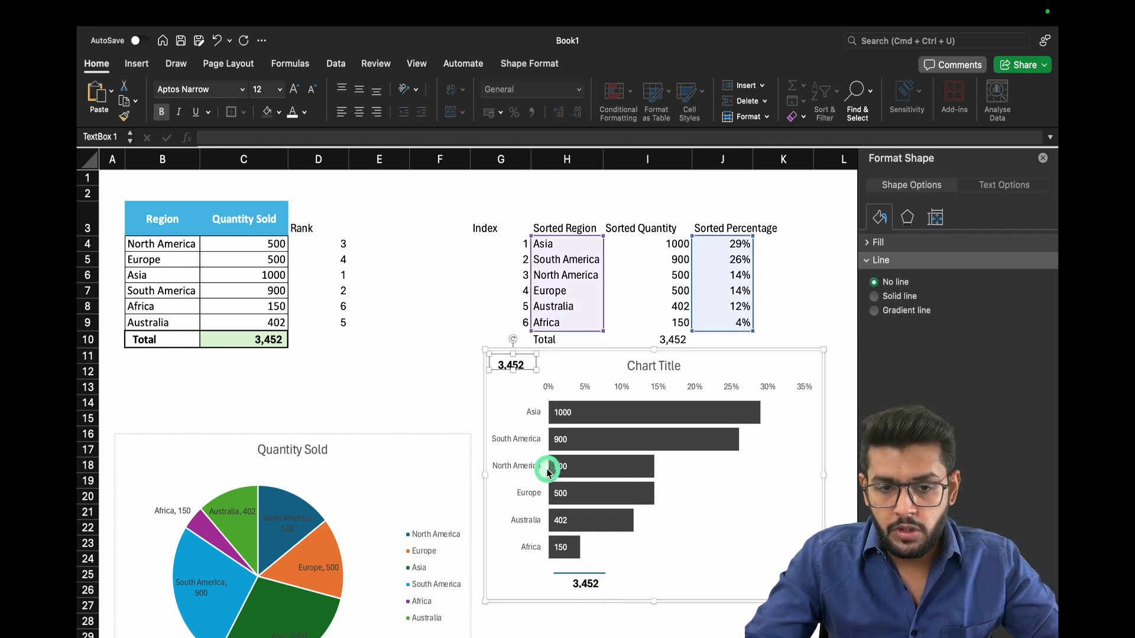
- Place the duplicated text box just before the total under the bars and link it to the label in cell H10
{"action": "left_click_drag", "start_coordinate": [528, 372], "coordinate": [557, 590]}
{"action": "left_click_drag", "start_coordinate": [560, 590], "coordinate": [530, 575]}
{"action": "left_click", "coordinate": [278, 135]}
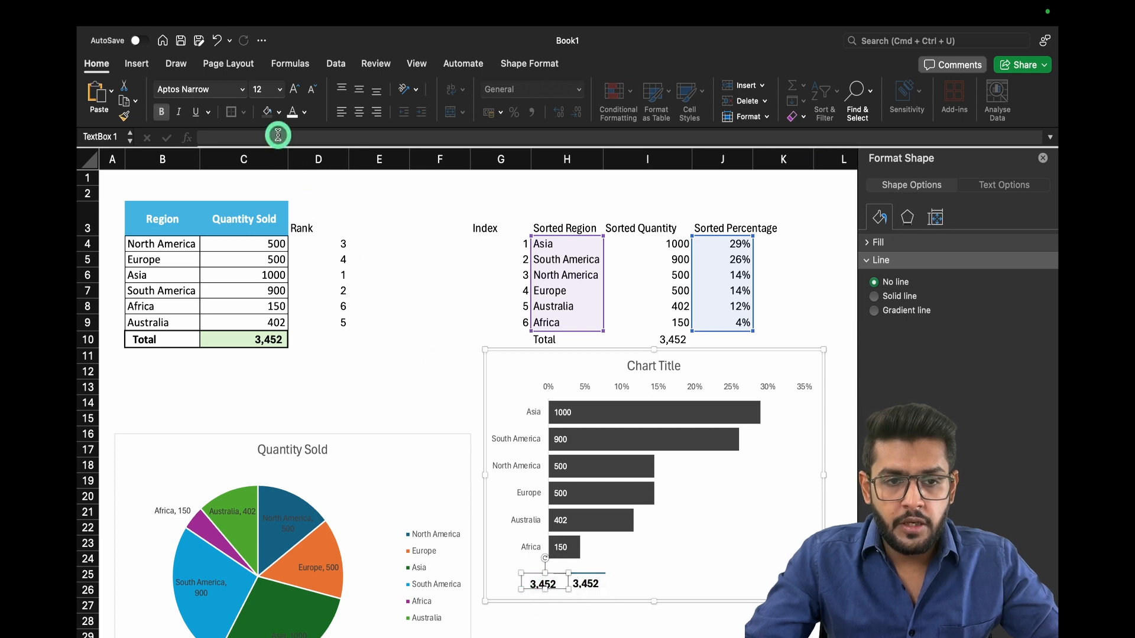
{"action": "type", "text": "="}
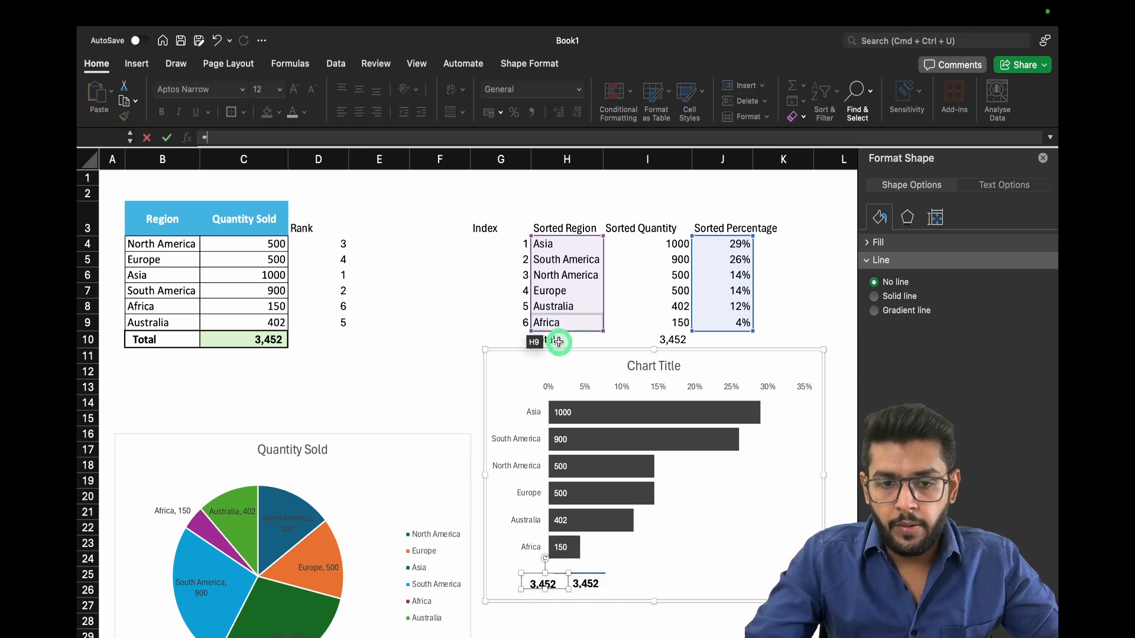
{"action": "left_click", "coordinate": [558, 340]}
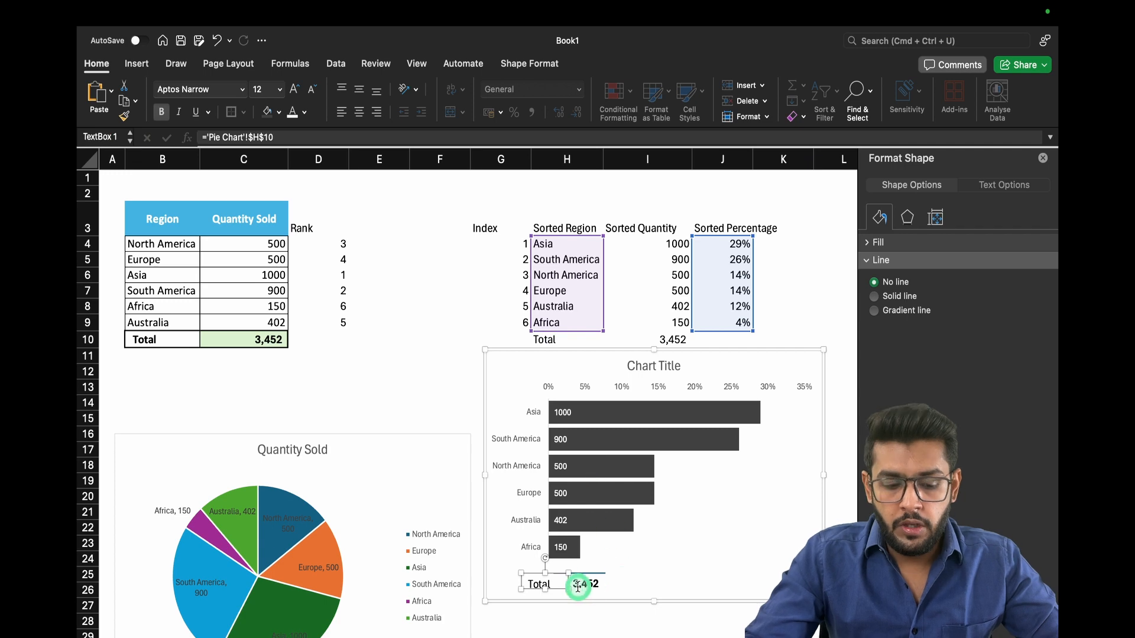
{"action": "key", "text": "Return"}
- Make the linked Total label bold and shift it and the total's text box slightly to sit neatly under the line
{"action": "left_click", "coordinate": [164, 113]}
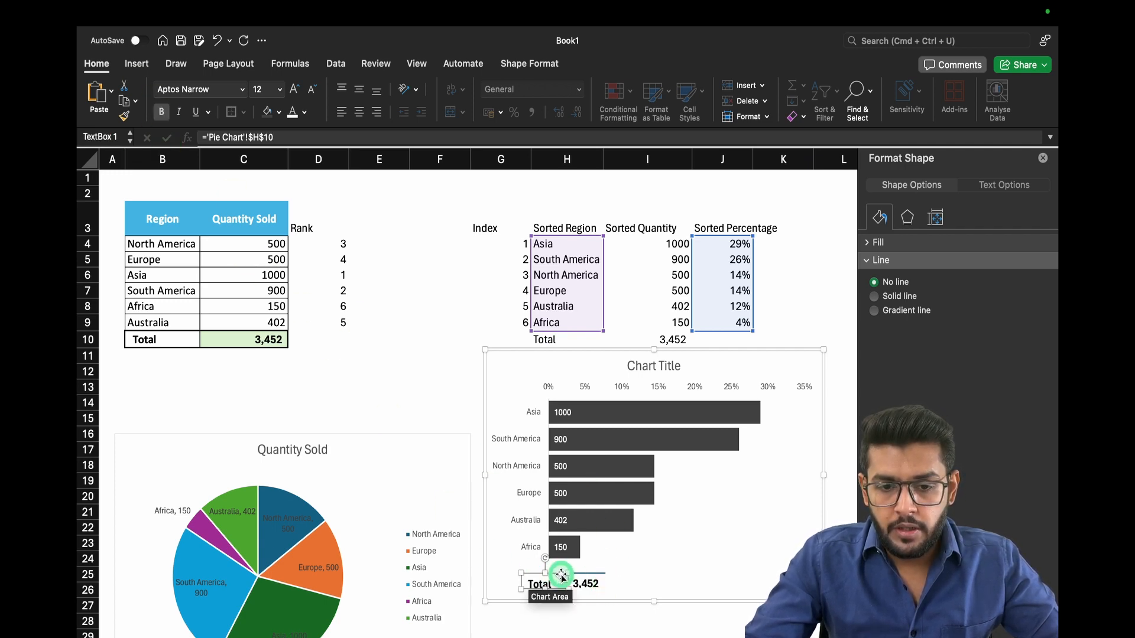
{"action": "left_click", "coordinate": [400, 369]}
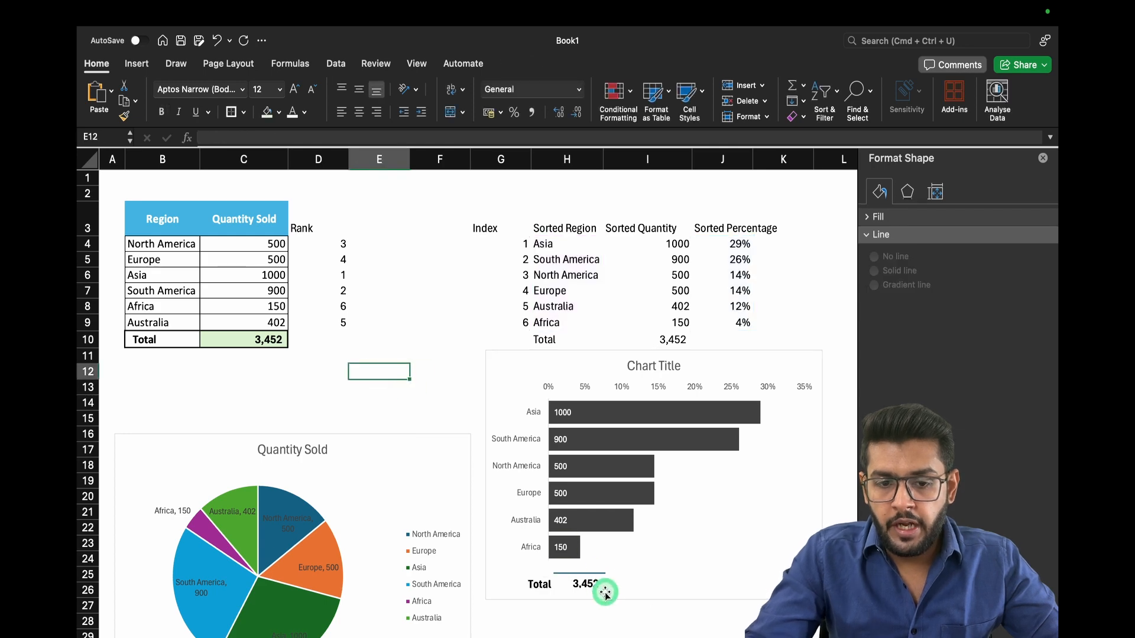
{"action": "left_click", "coordinate": [594, 588]}
{"action": "left_click", "coordinate": [565, 579]}
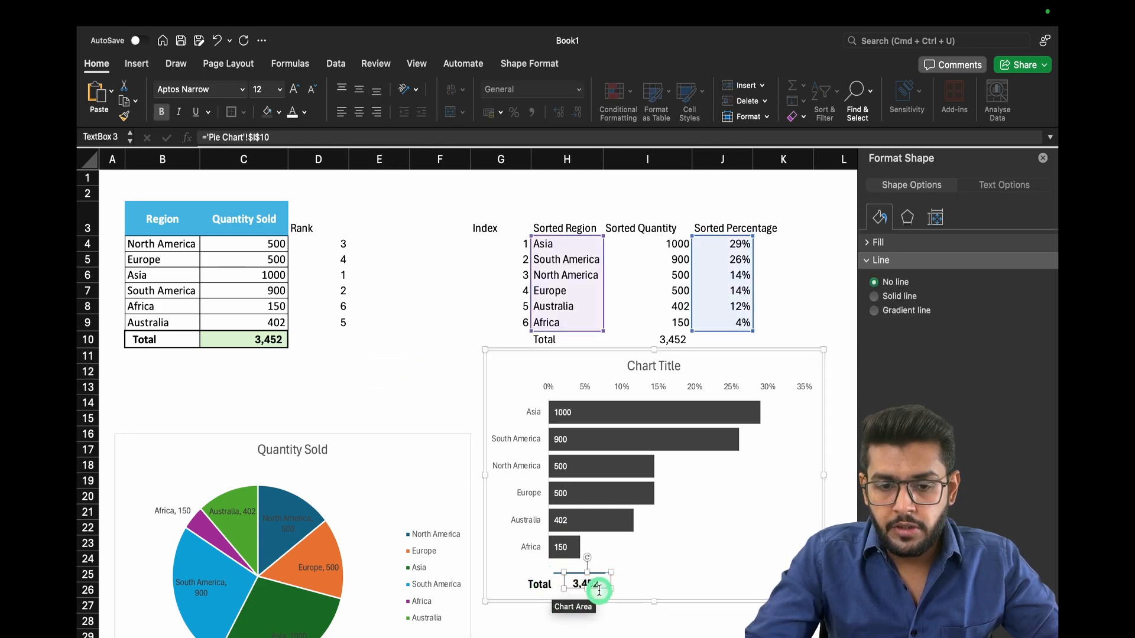
{"action": "left_click_drag", "start_coordinate": [600, 592], "coordinate": [556, 591]}
{"action": "left_click", "coordinate": [535, 587]}
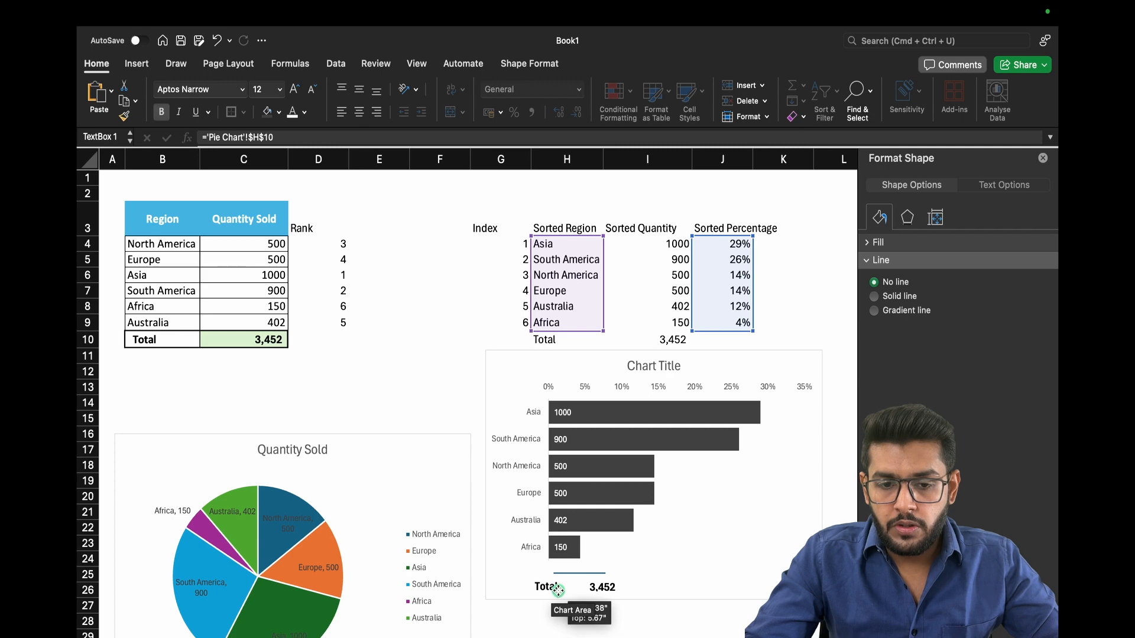
{"action": "left_click", "coordinate": [645, 620]}
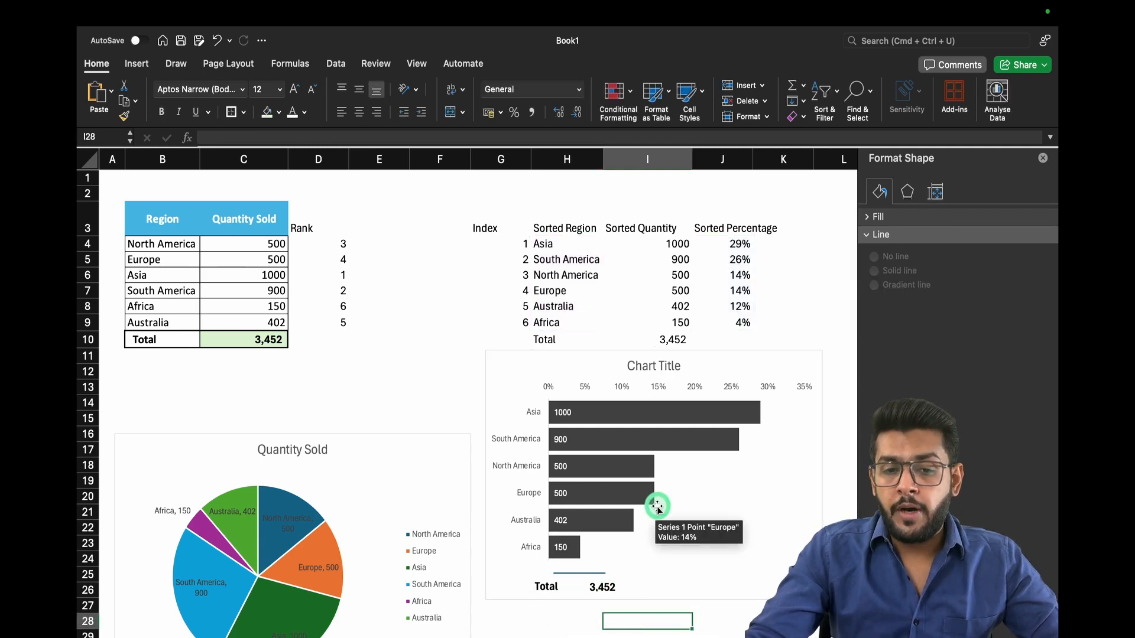
- Move the pie chart up level with the bar chart, and title the bar chart Sales Volume by Region
{"action": "left_click_drag", "start_coordinate": [392, 461], "coordinate": [392, 353]}
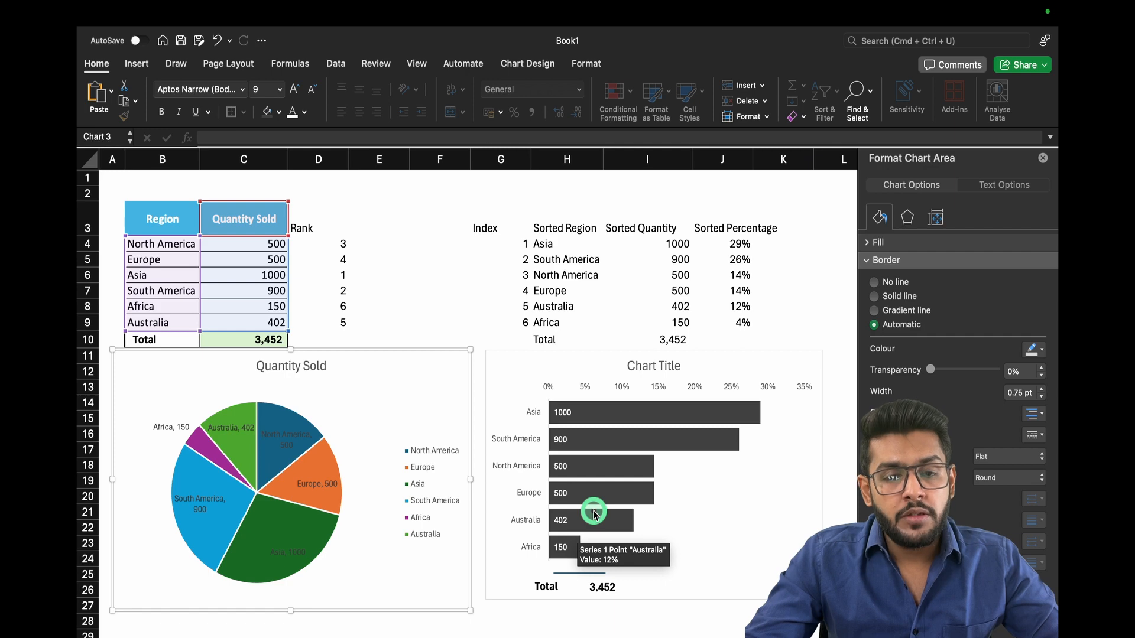
{"action": "left_click", "coordinate": [650, 367]}
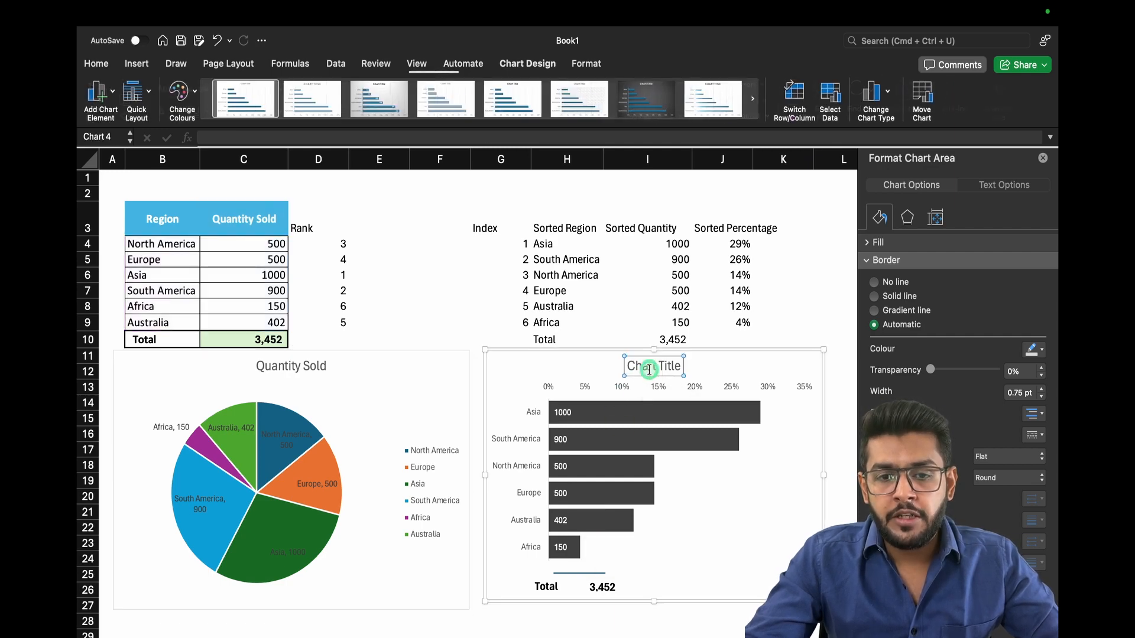
{"action": "triple_click", "coordinate": [652, 367]}
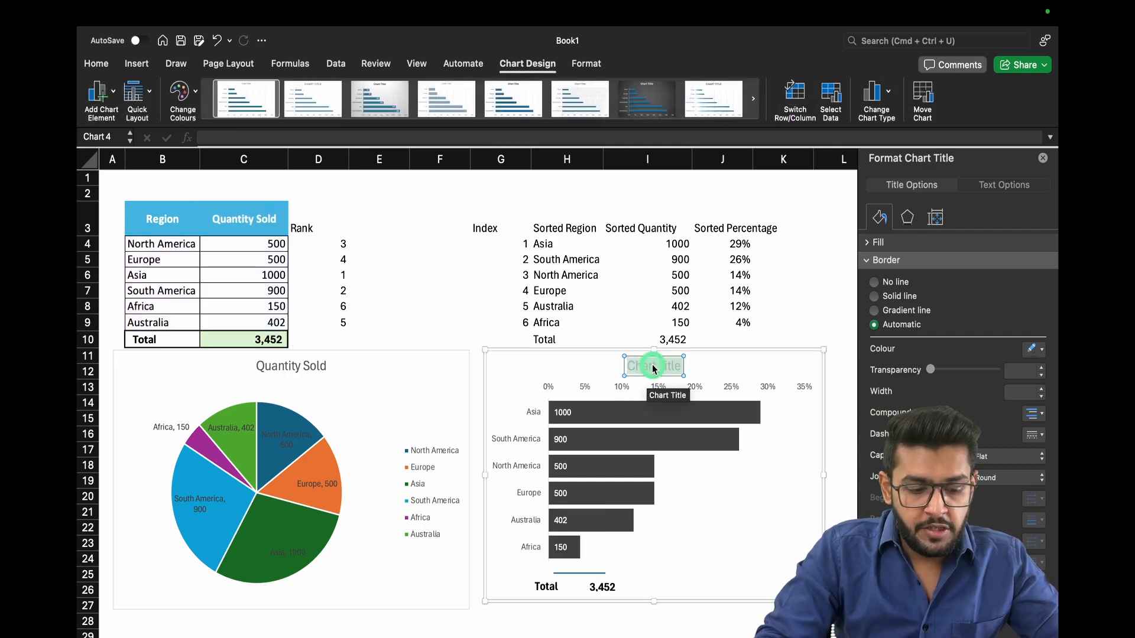
{"action": "key", "text": "BackSpace"}
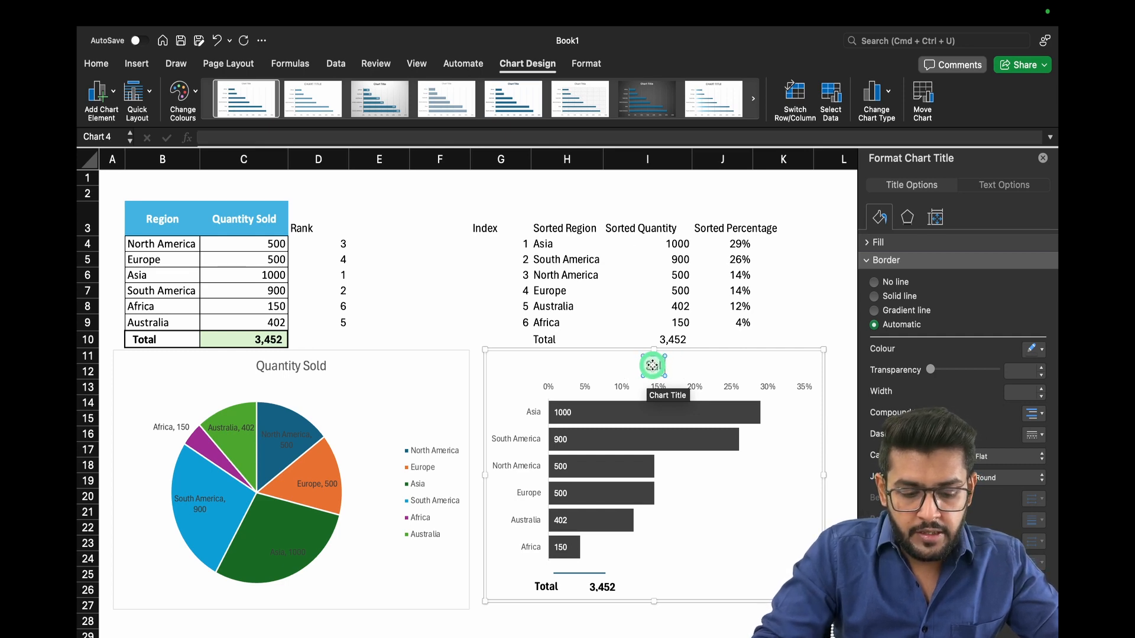
{"action": "type", "text": "Sales Volume b"}
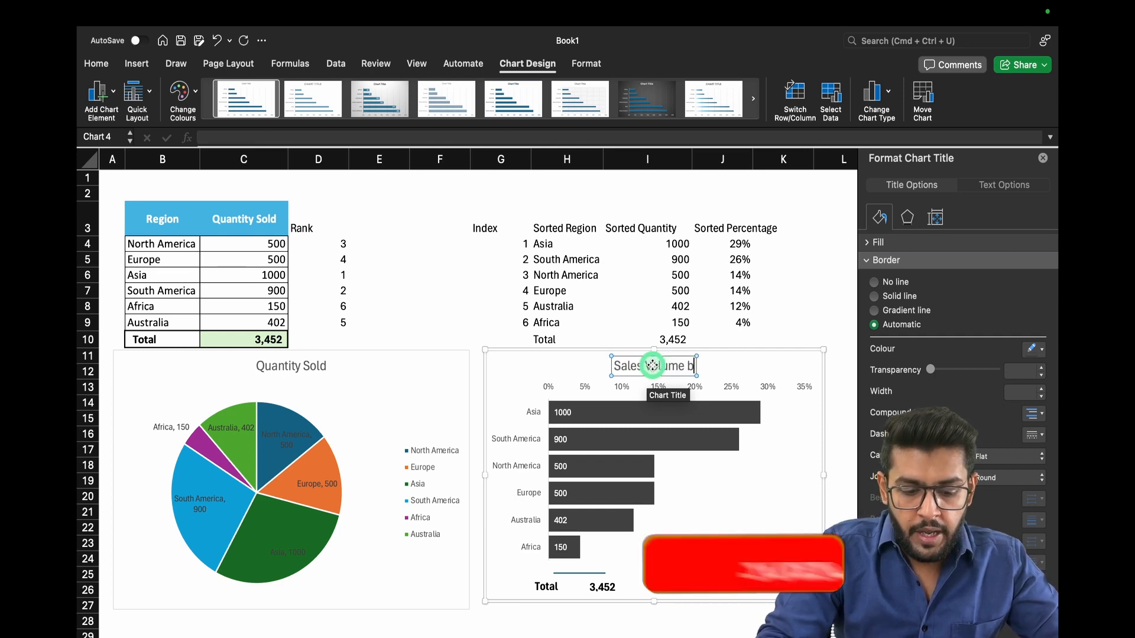
{"action": "type", "text": "y Region"}
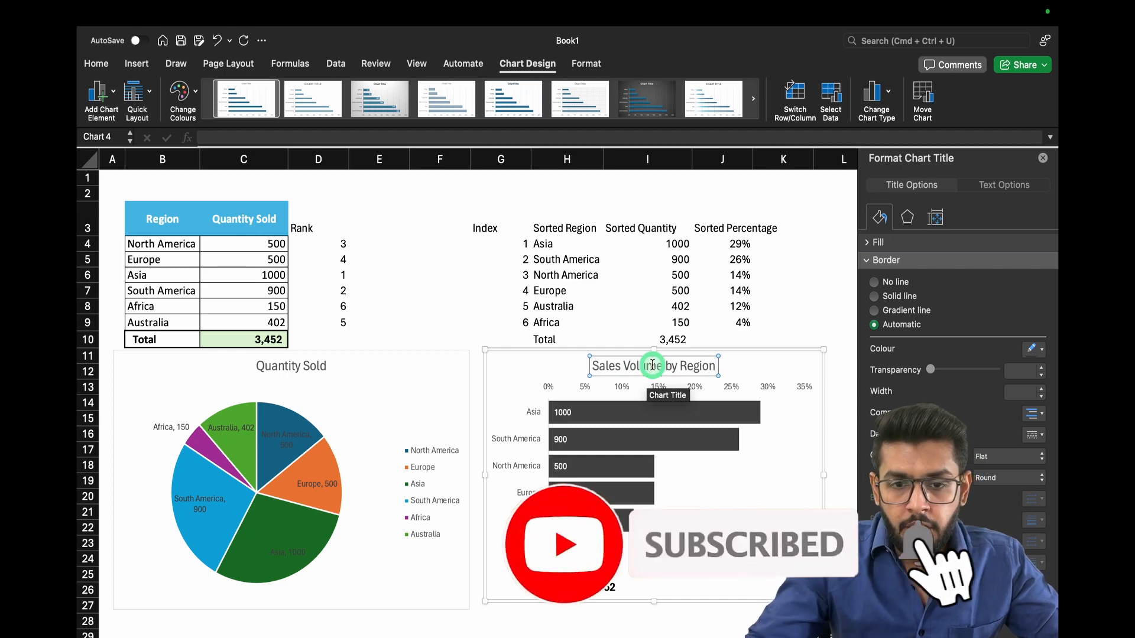
{"action": "left_click", "coordinate": [475, 307]}
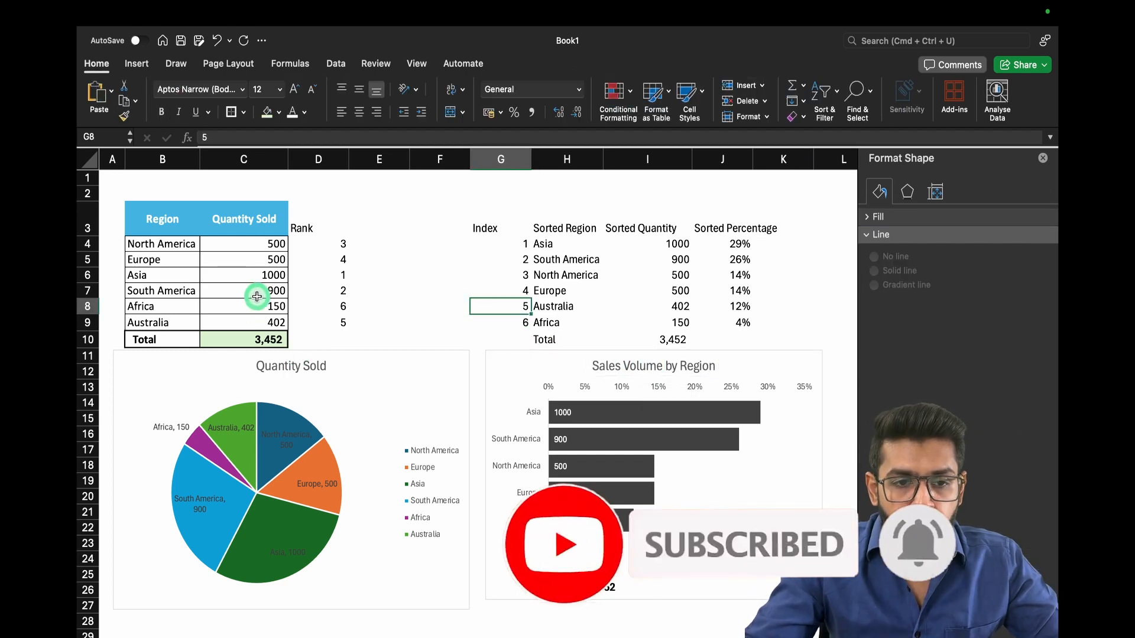
- Change Asia's quantity sold in C6 to 400 to test the automatic sorting
{"action": "left_click", "coordinate": [266, 276]}
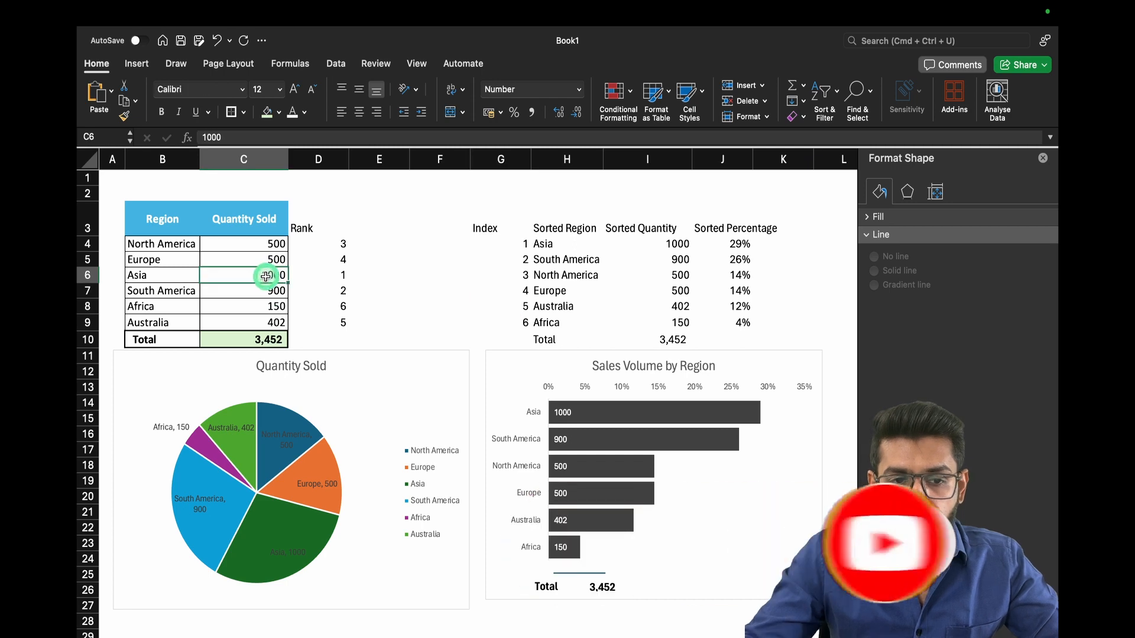
{"action": "type", "text": "400"}
{"action": "key", "text": "Return"}
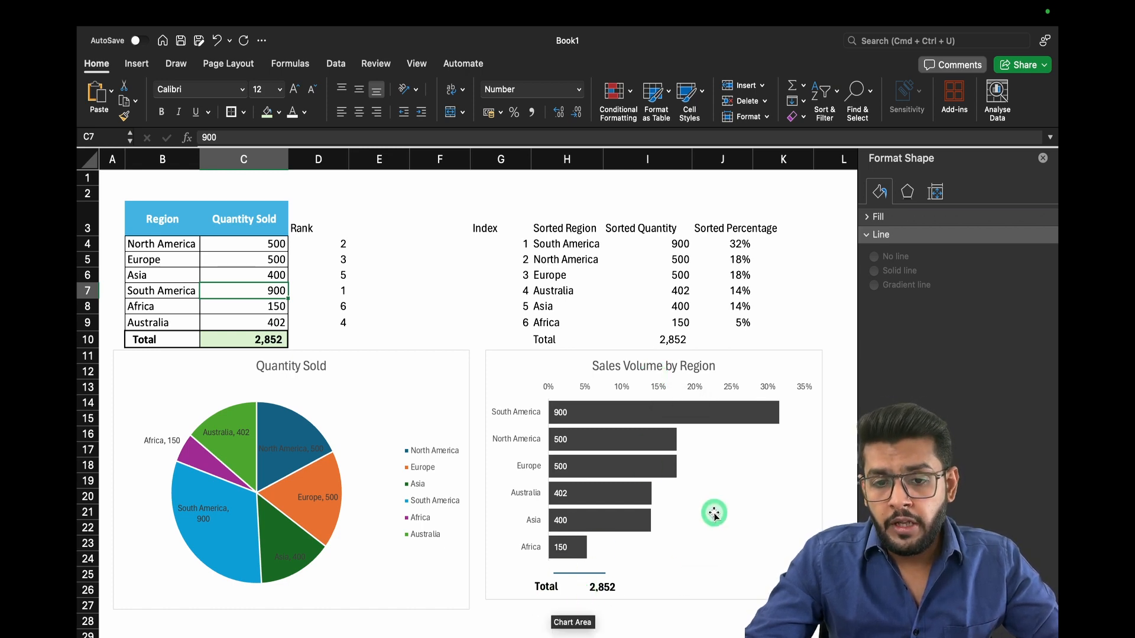
- Nudge the bar chart up slightly below the sorted table and deselect it
{"action": "left_click", "coordinate": [762, 362]}
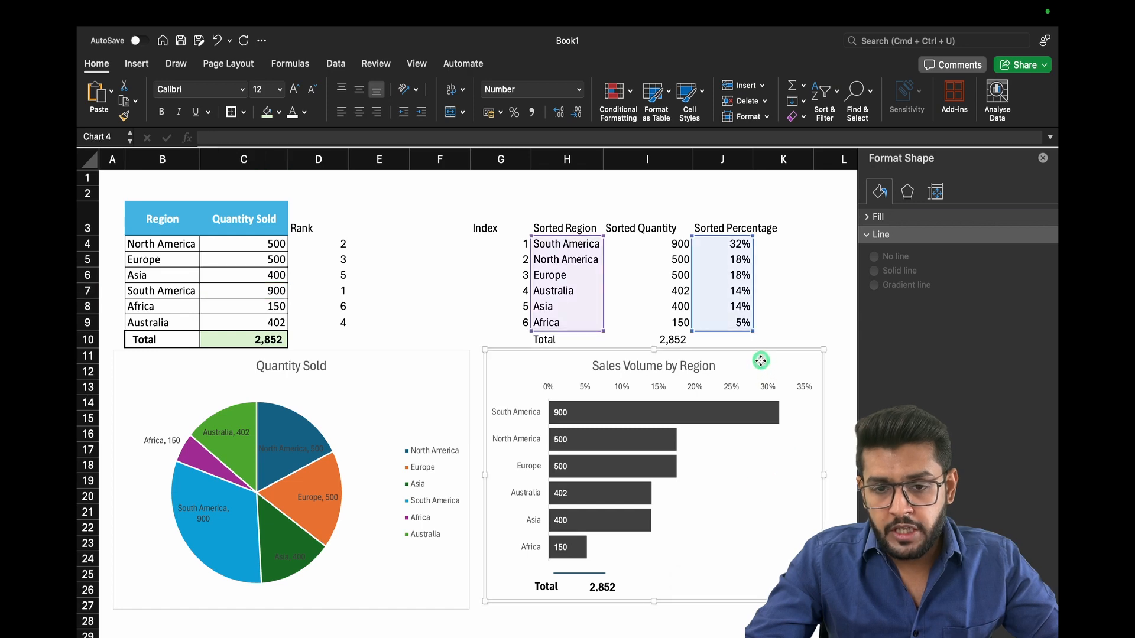
{"action": "mouse_move", "coordinate": [769, 352]}
{"action": "left_mouse_down"}
{"action": "mouse_move", "coordinate": [781, 340]}
{"action": "mouse_move", "coordinate": [769, 349]}
{"action": "left_mouse_up"}
{"action": "left_click", "coordinate": [465, 304]}
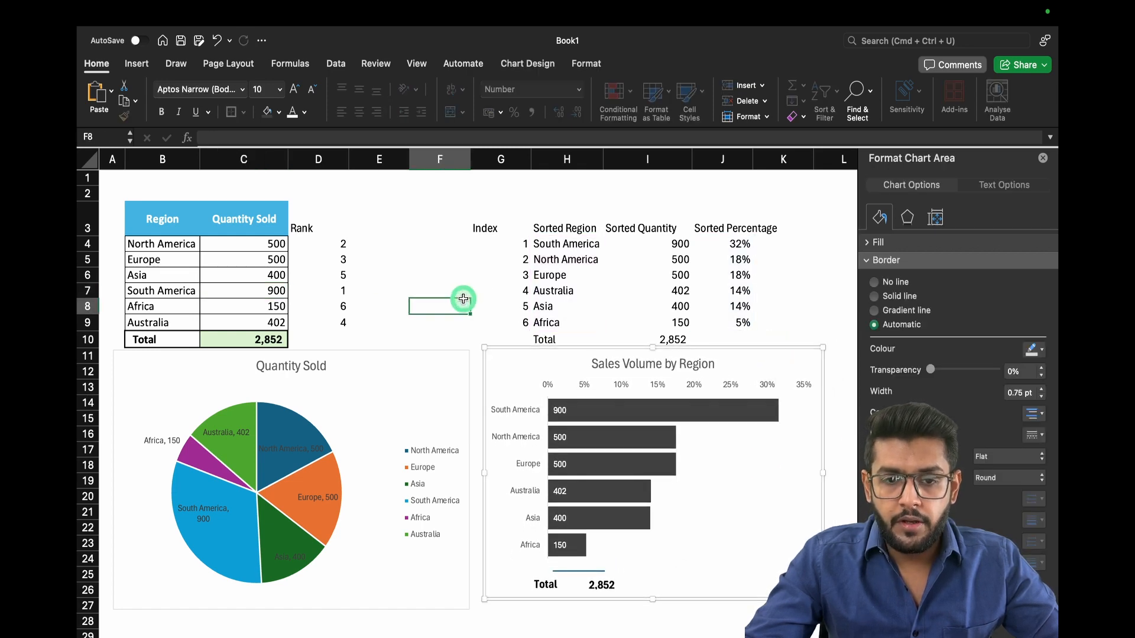